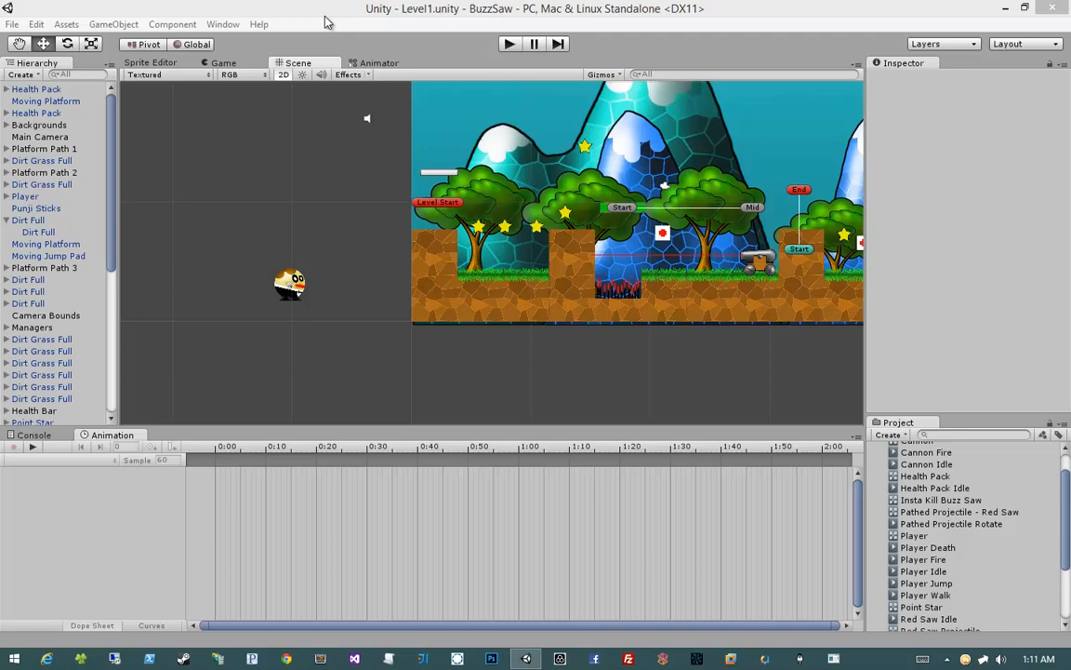
Step: Play-test the level by moving the player across the first platforms with jumps in both directions, and stop the game
click(507, 44)
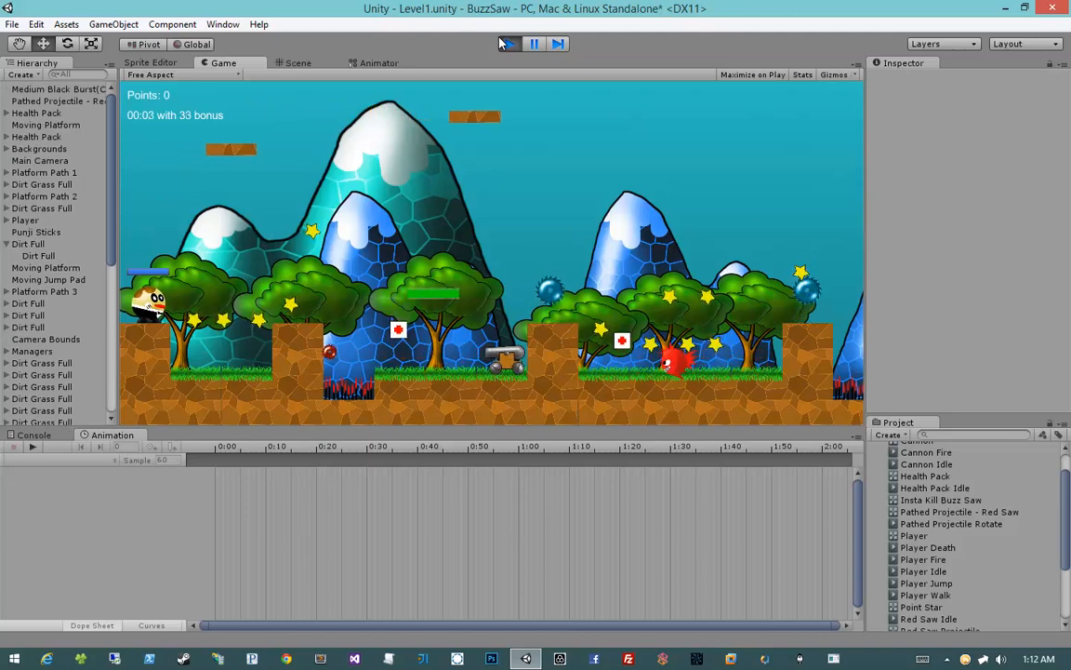
key(d)
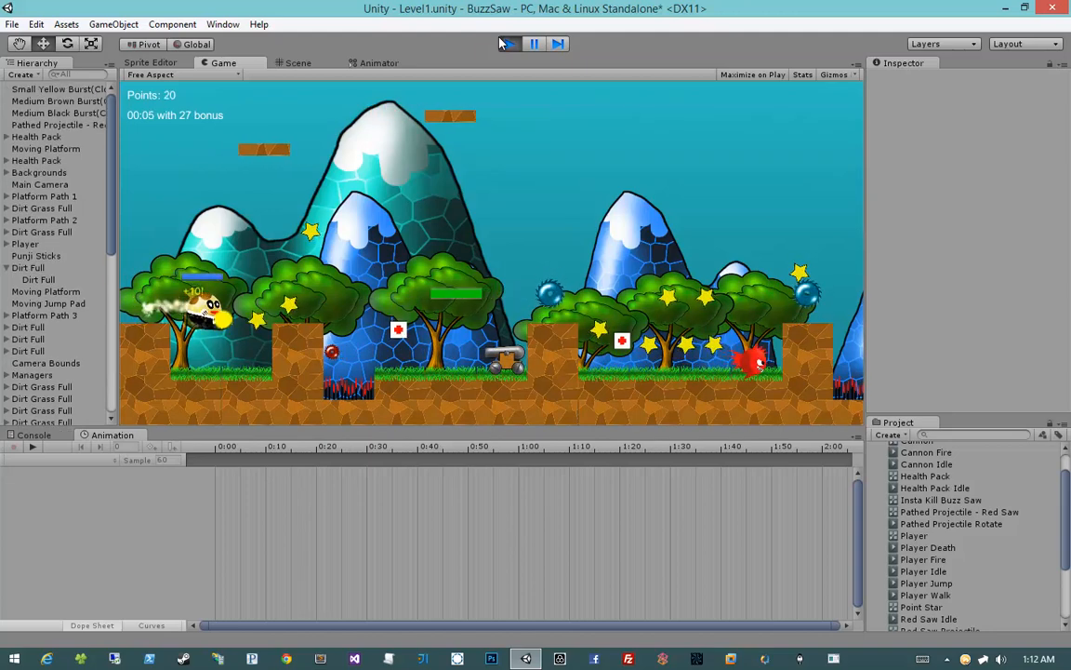
key(space)
key(a)
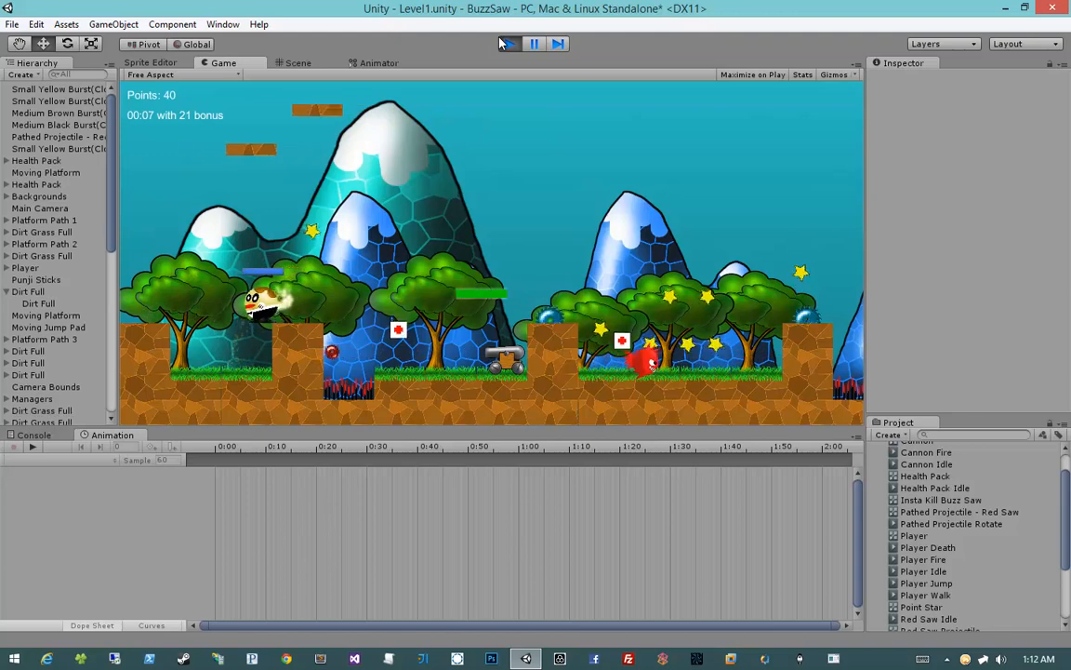
key(d)
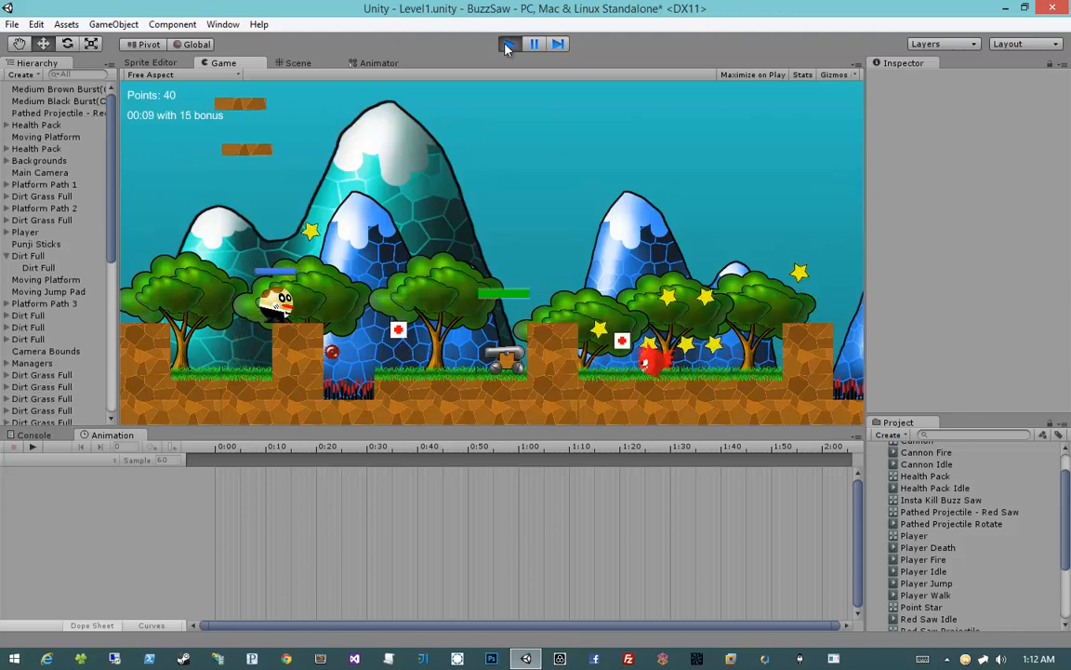
click(508, 45)
Step: Show the player's animator state graph and select the Player object in the scene hierarchy
middle_drag(319, 216, 239, 215)
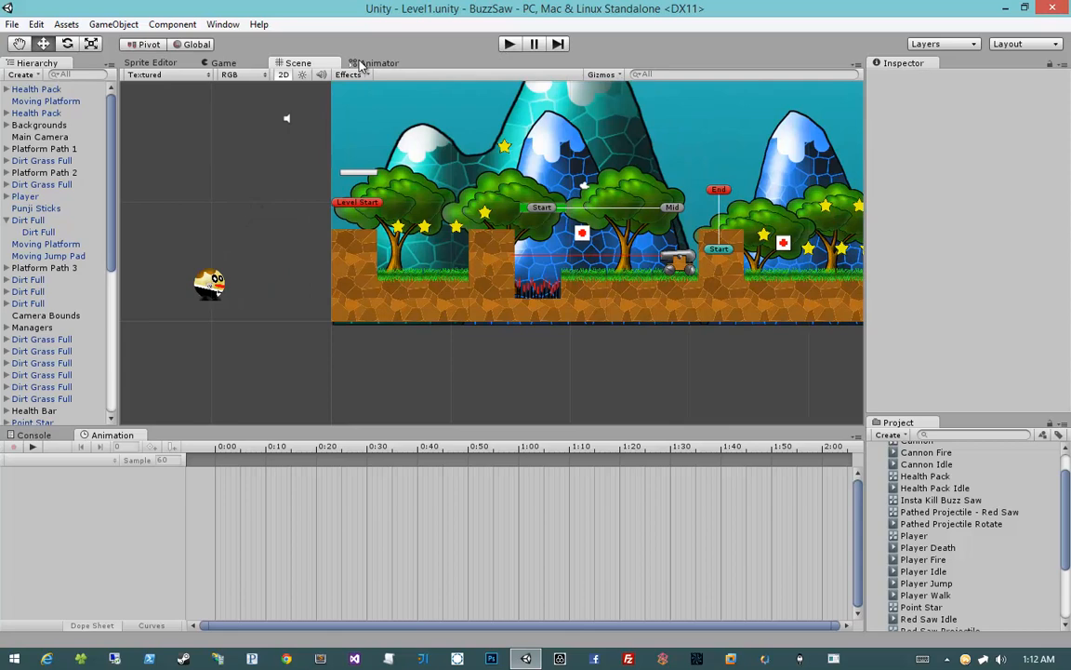
click(362, 63)
middle_drag(494, 224, 549, 198)
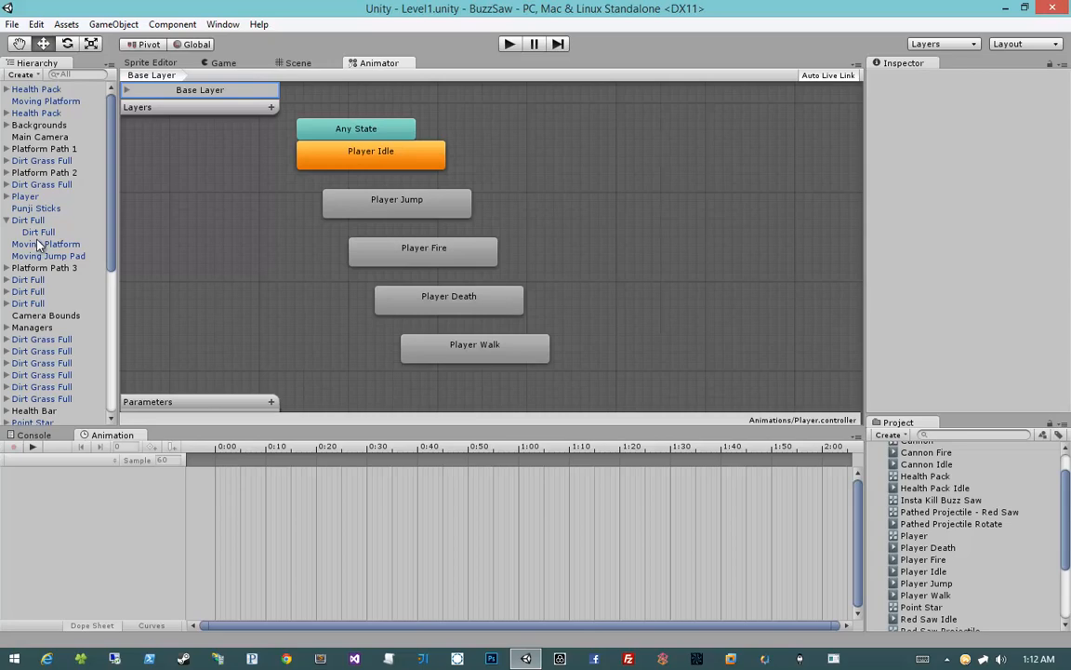
scroll(39, 244, down, 4)
scroll(39, 244, up, 3)
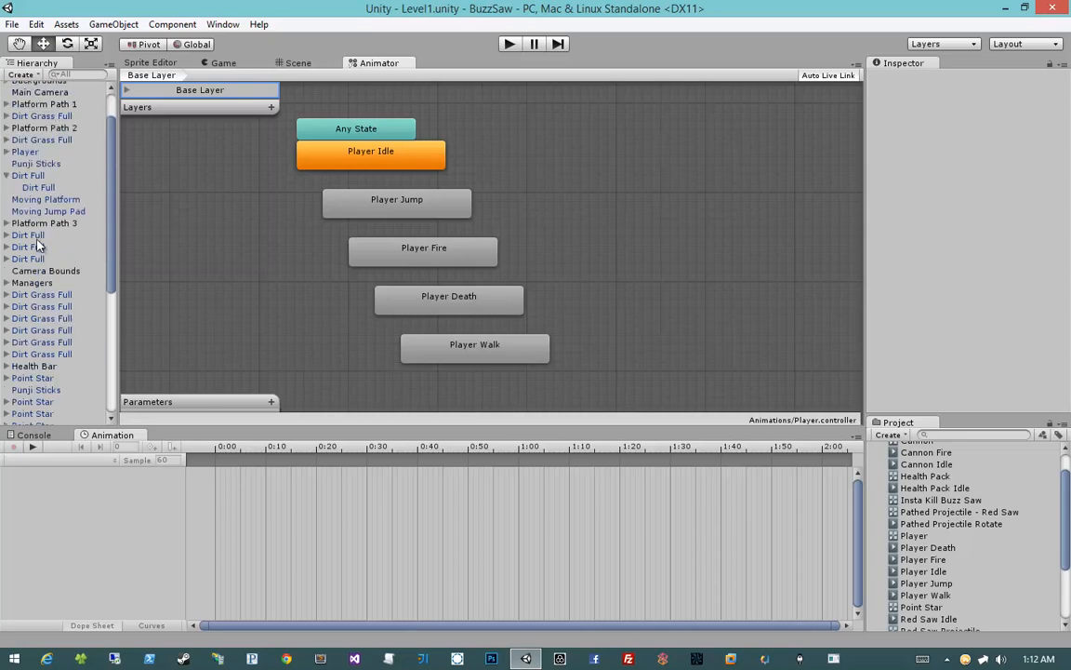
click(7, 175)
click(37, 152)
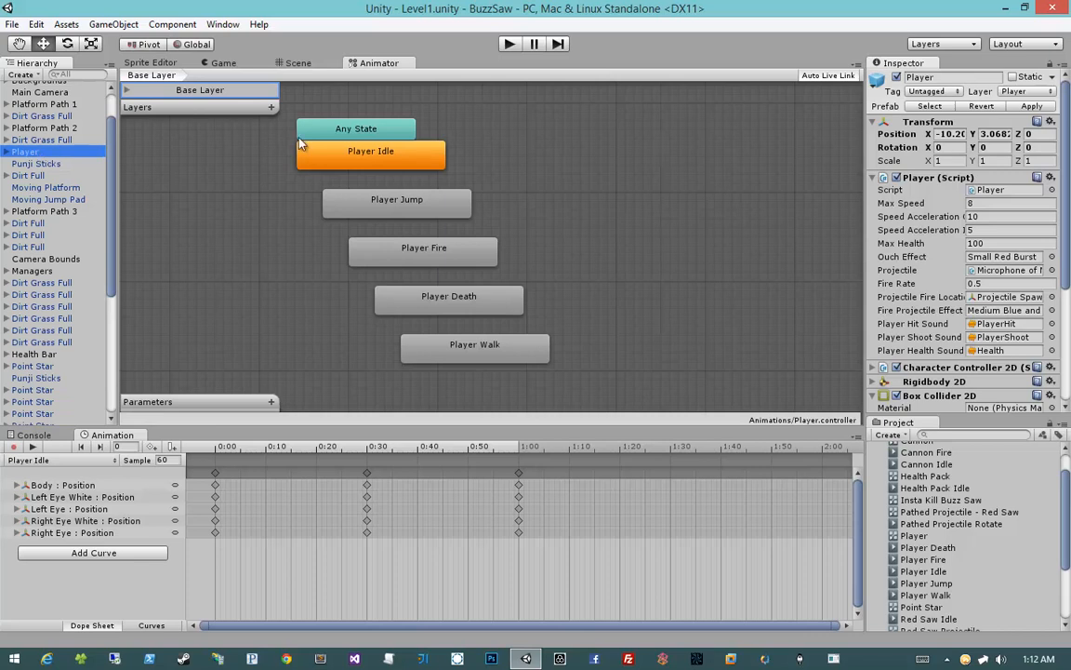
Step: Spread out the animator states: Player Idle below Any State, Player Walk below Player Idle, and Player Jump, Fire and Death farther right
drag(377, 162, 370, 205)
drag(460, 207, 621, 203)
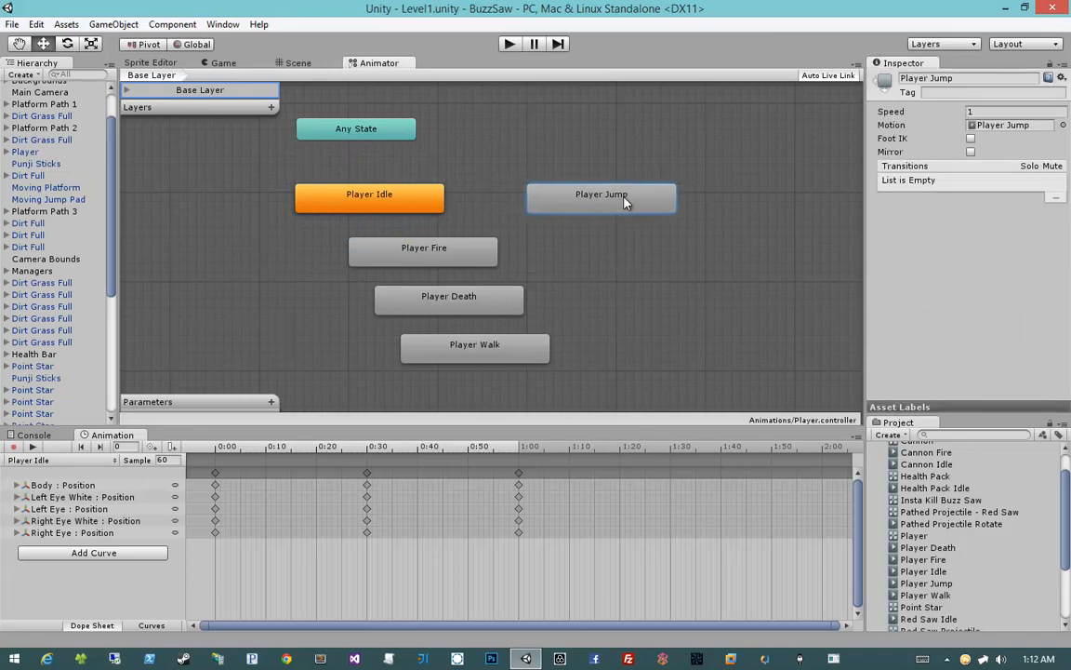
drag(481, 248, 709, 265)
drag(456, 351, 355, 273)
drag(456, 309, 554, 319)
Step: Delete the Player Fire state from the base layer
click(611, 273)
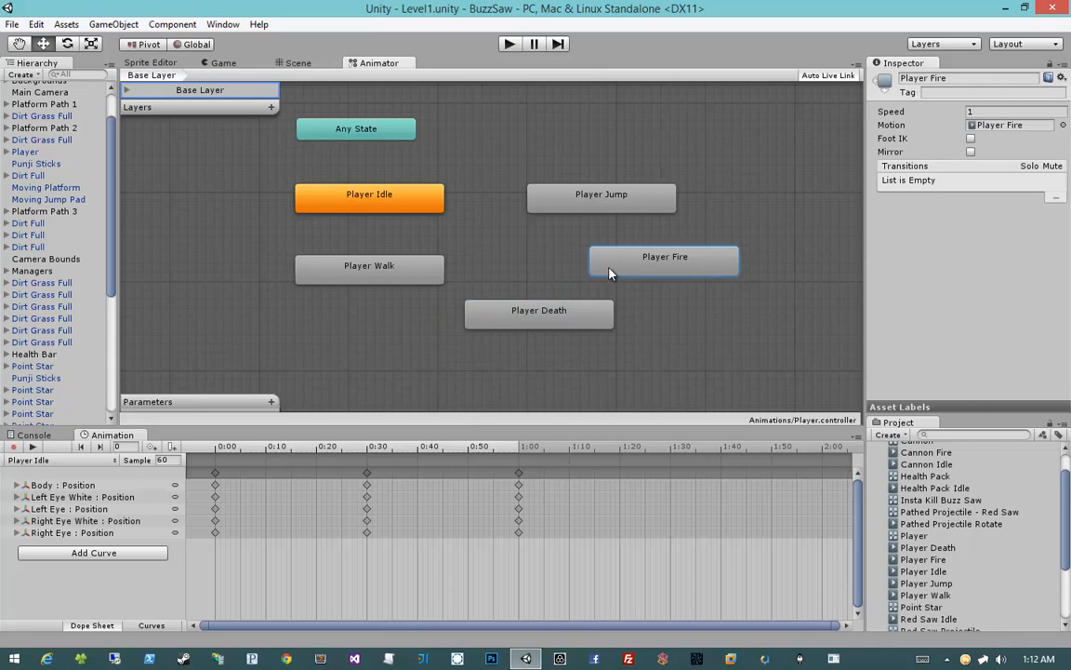
key(Delete)
key(Return)
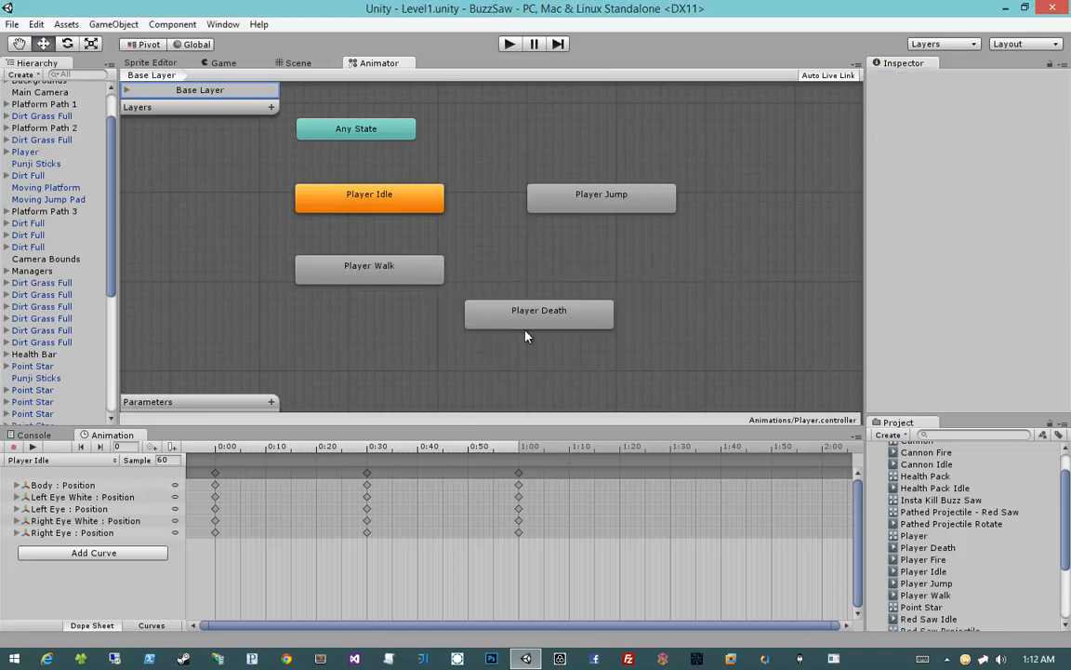
Step: Move the Player Death state directly below Player Jump, level with Player Walk
drag(566, 315, 583, 270)
click(614, 201)
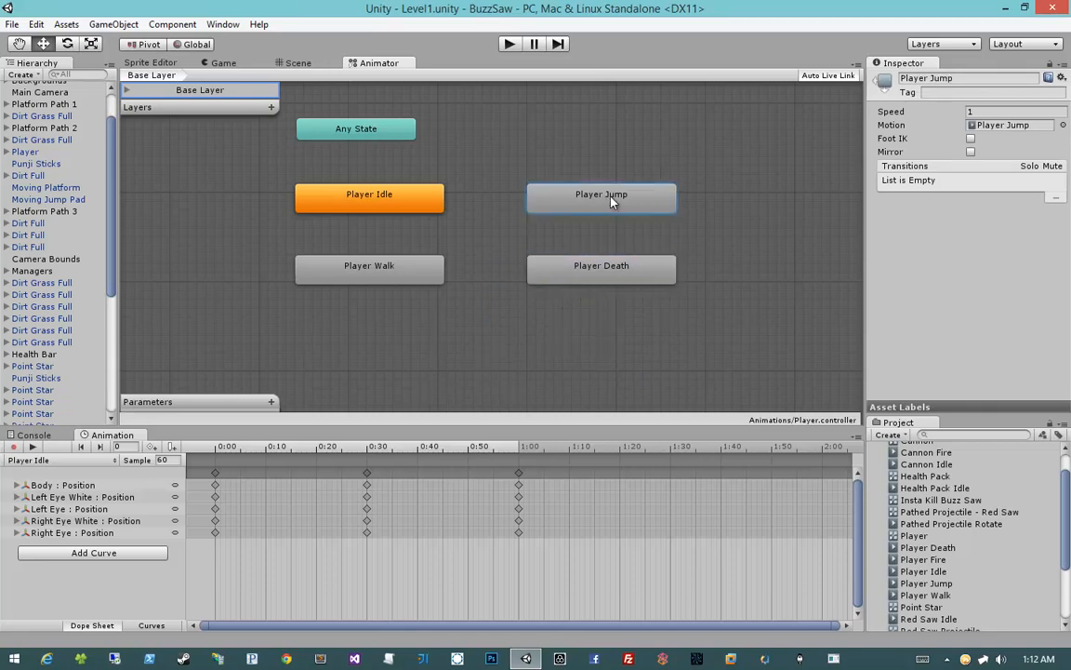
click(482, 226)
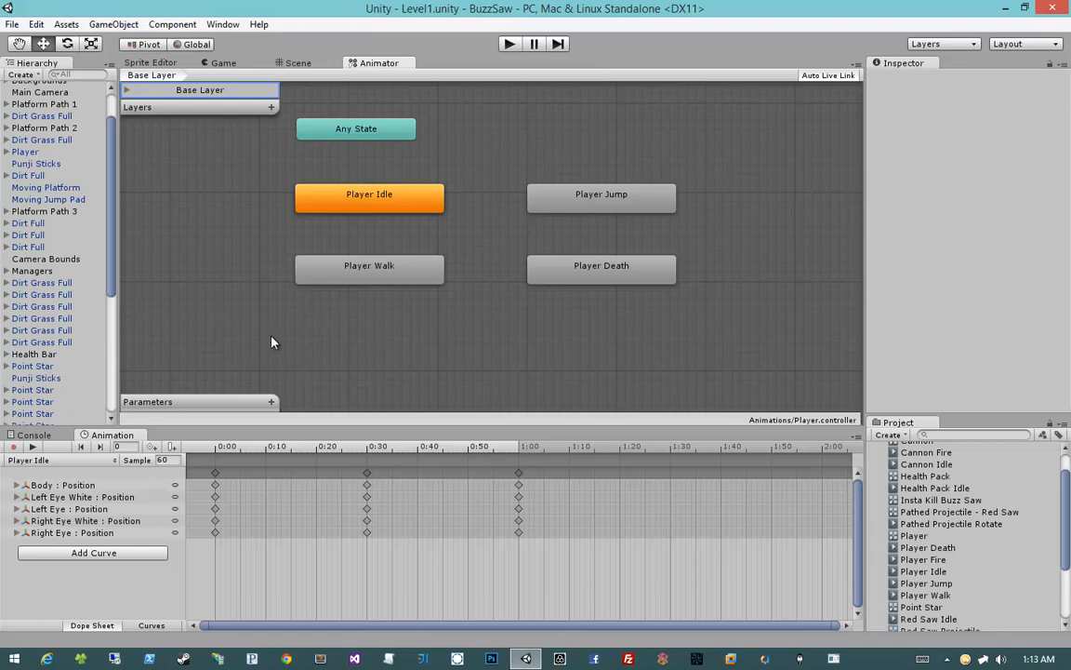
Step: Add a float animator parameter named Speed and a bool parameter named IsDead
click(271, 402)
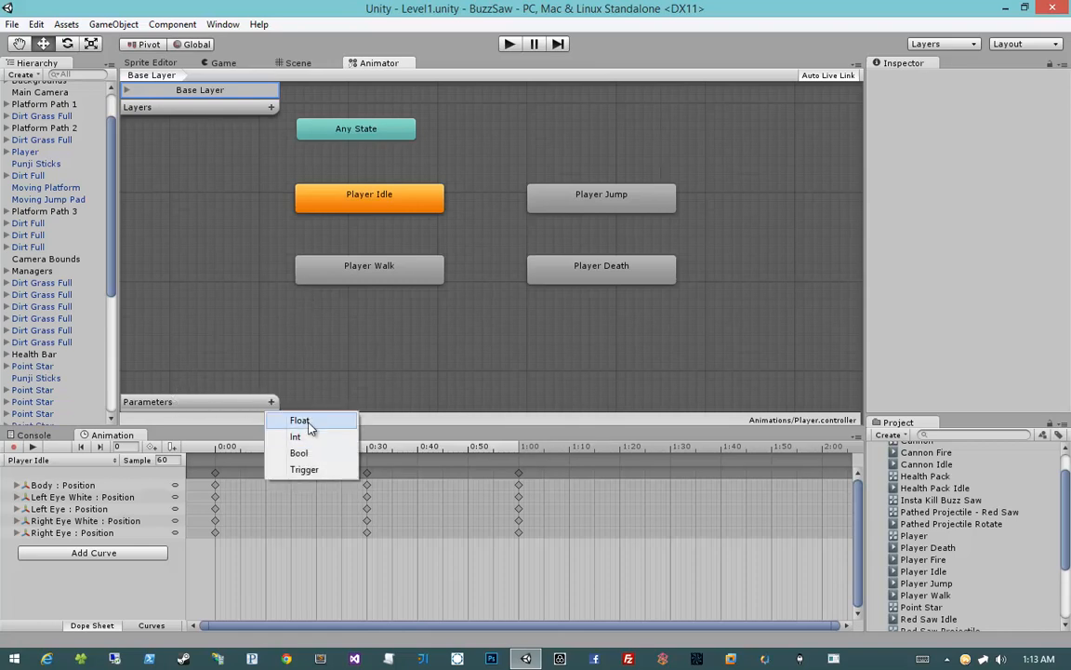
click(300, 420)
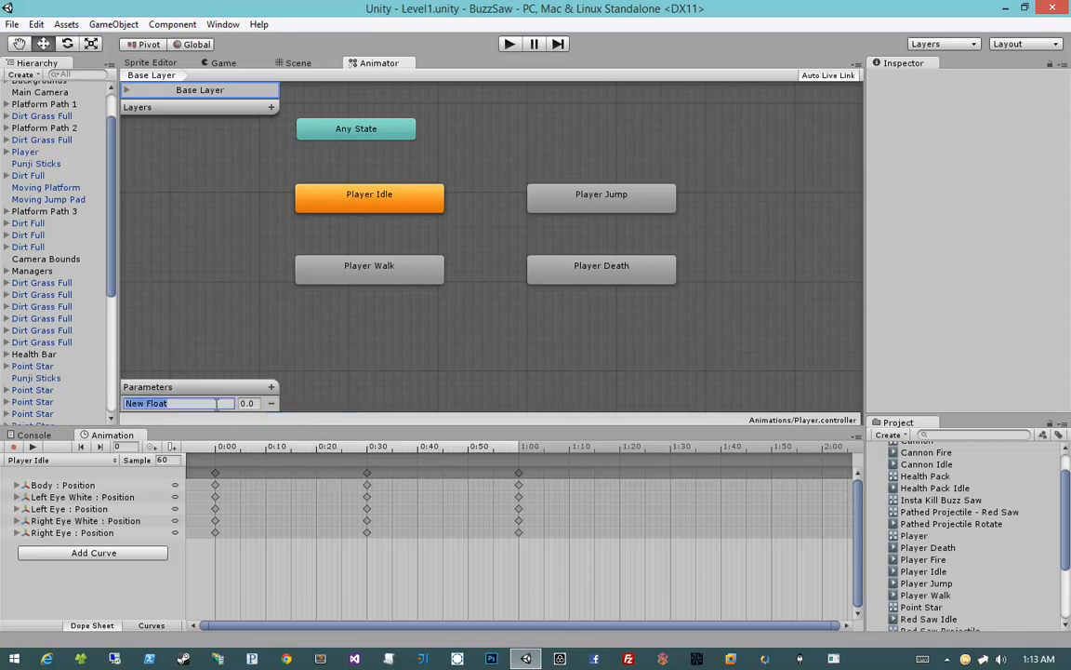
text(Speed)
click(271, 387)
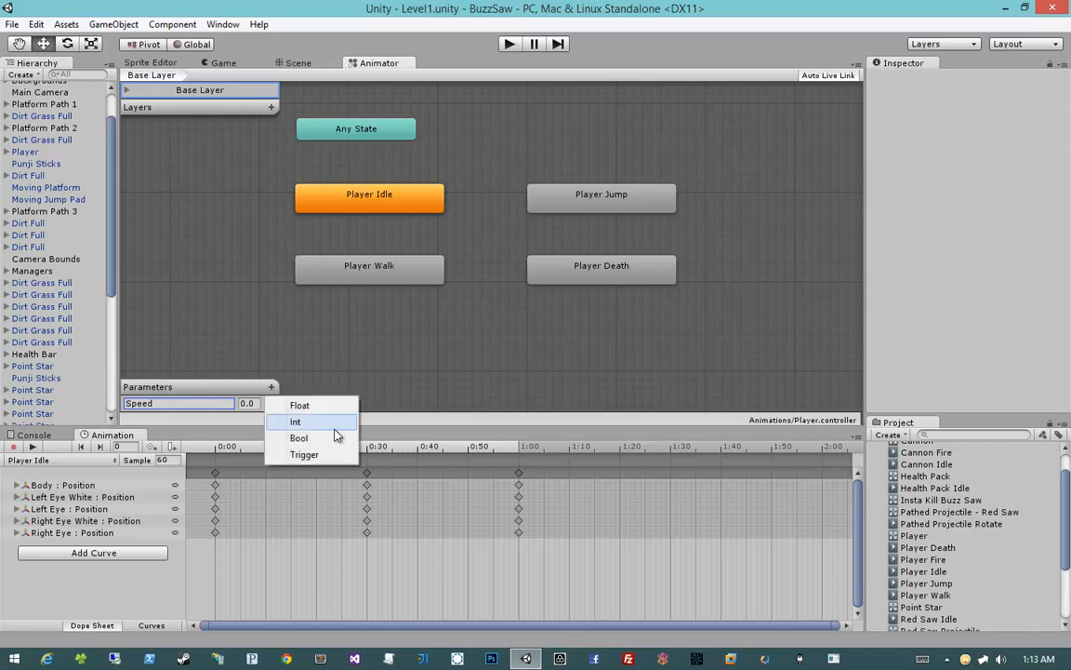
click(326, 444)
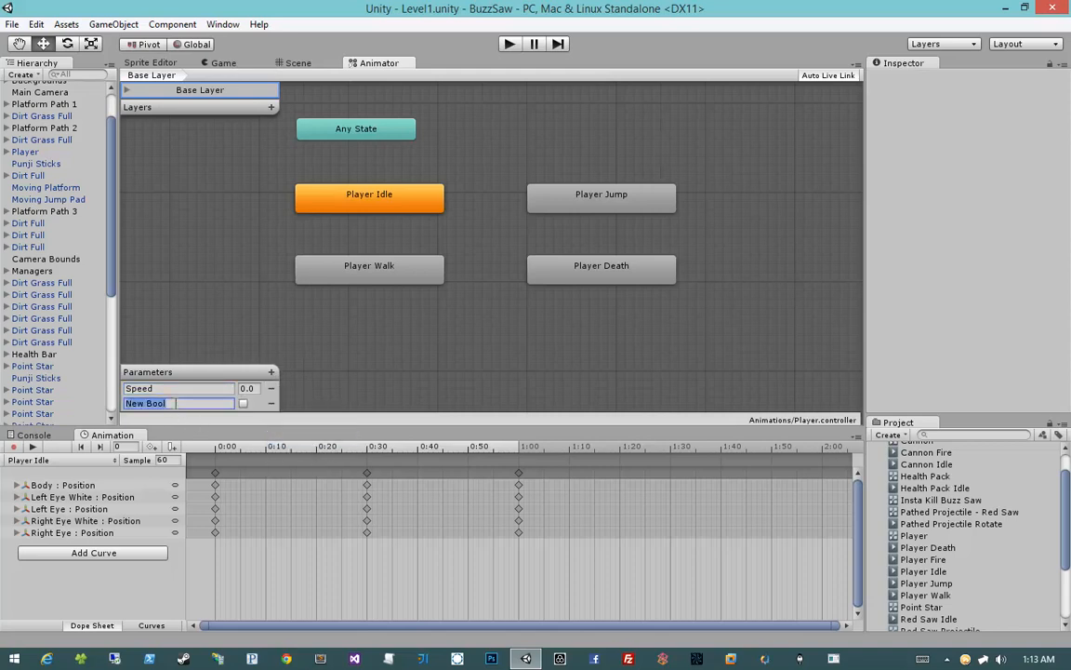
text(IsDead)
Step: Add a bool animator parameter named IsGrounded and a trigger parameter named Fire
click(271, 374)
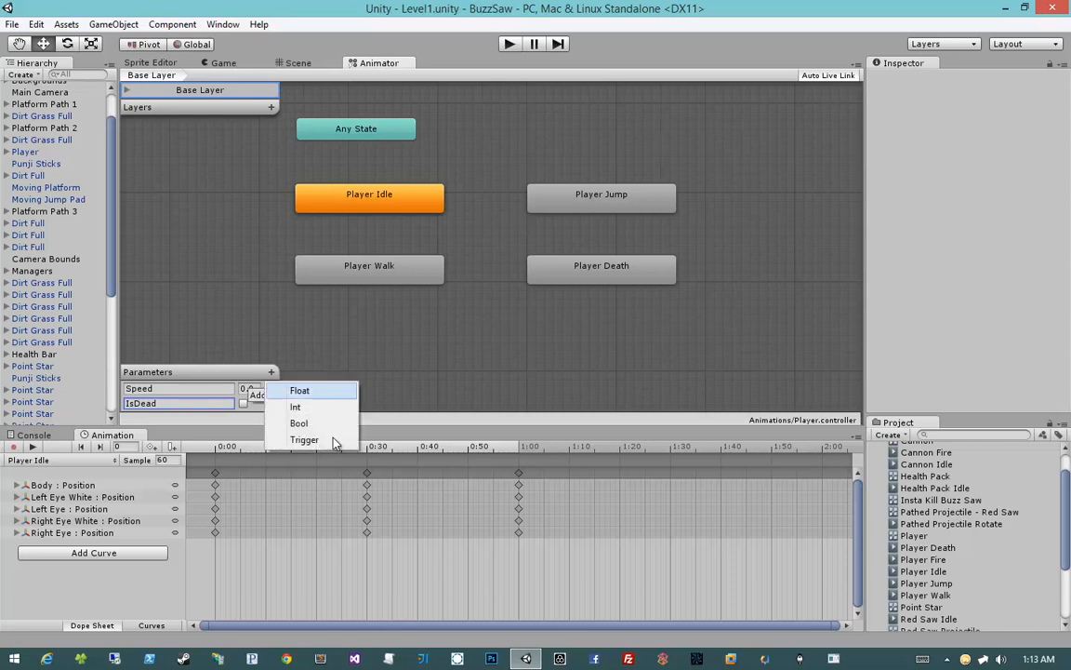
click(305, 423)
text(IsGrounded)
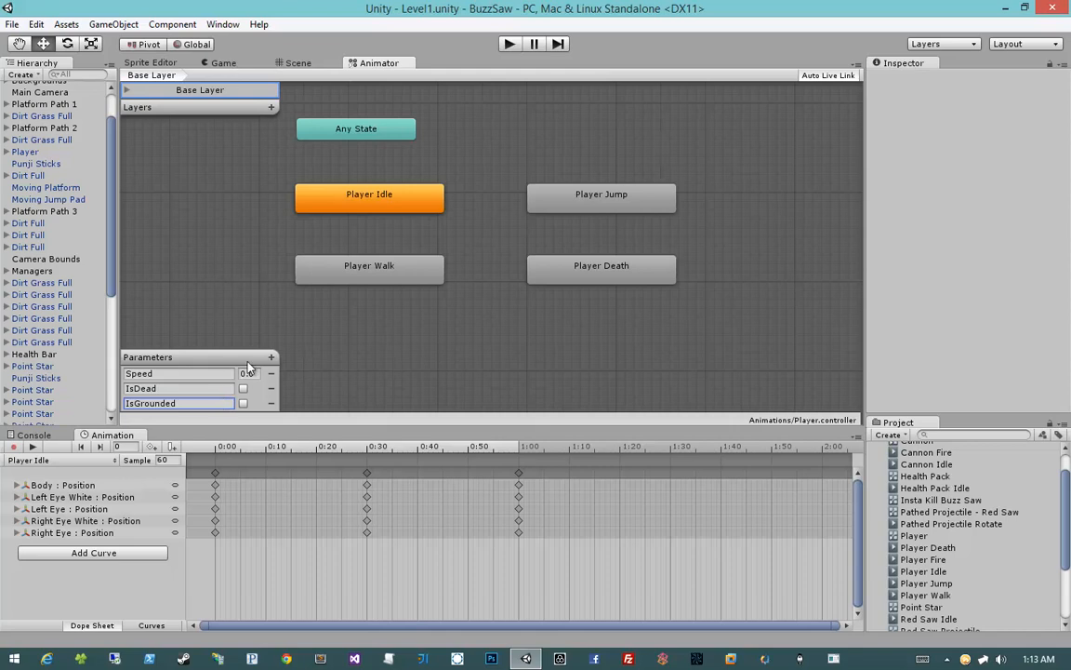
click(272, 357)
click(272, 358)
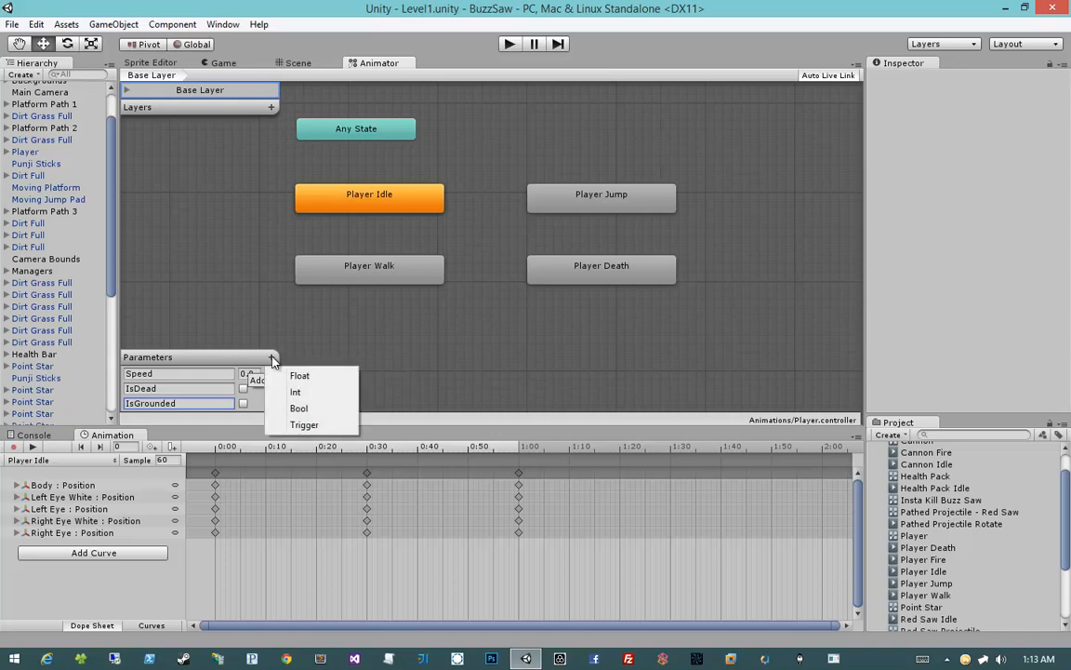
click(304, 424)
text(Fi)
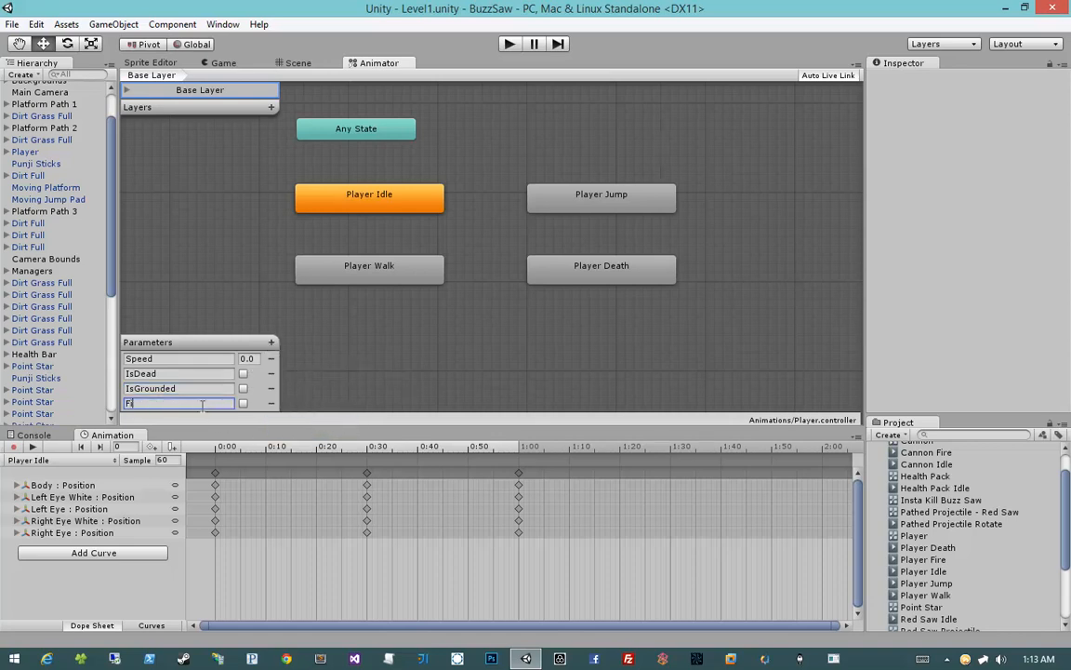
text(re)
Step: Create a transition from the Player Idle state to the Player Walk state
right_click(353, 211)
click(370, 198)
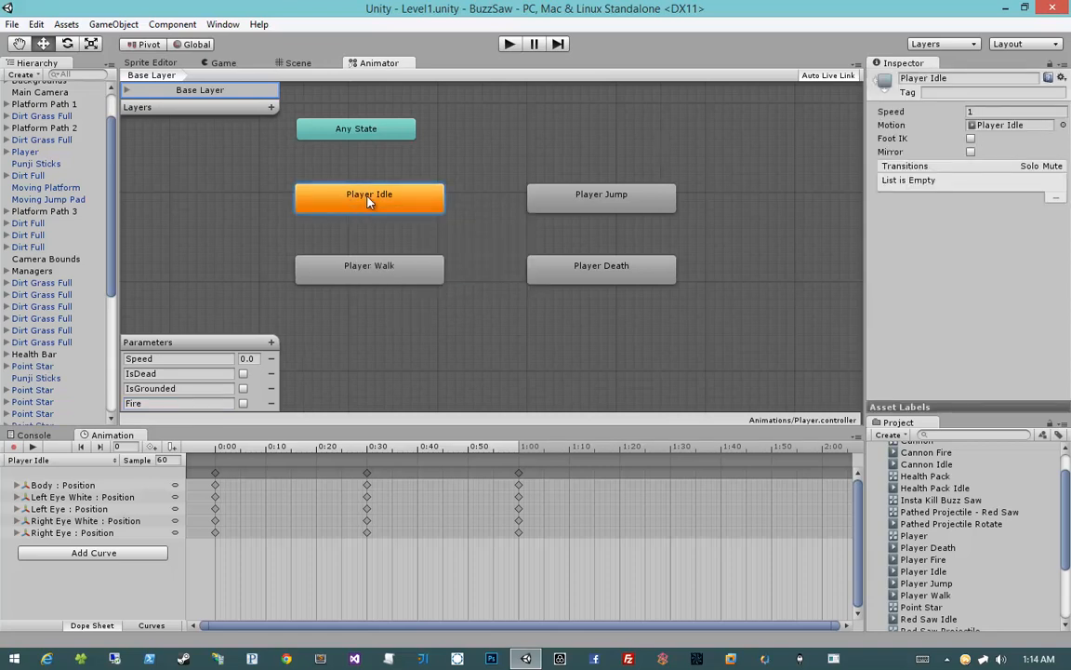
right_click(369, 200)
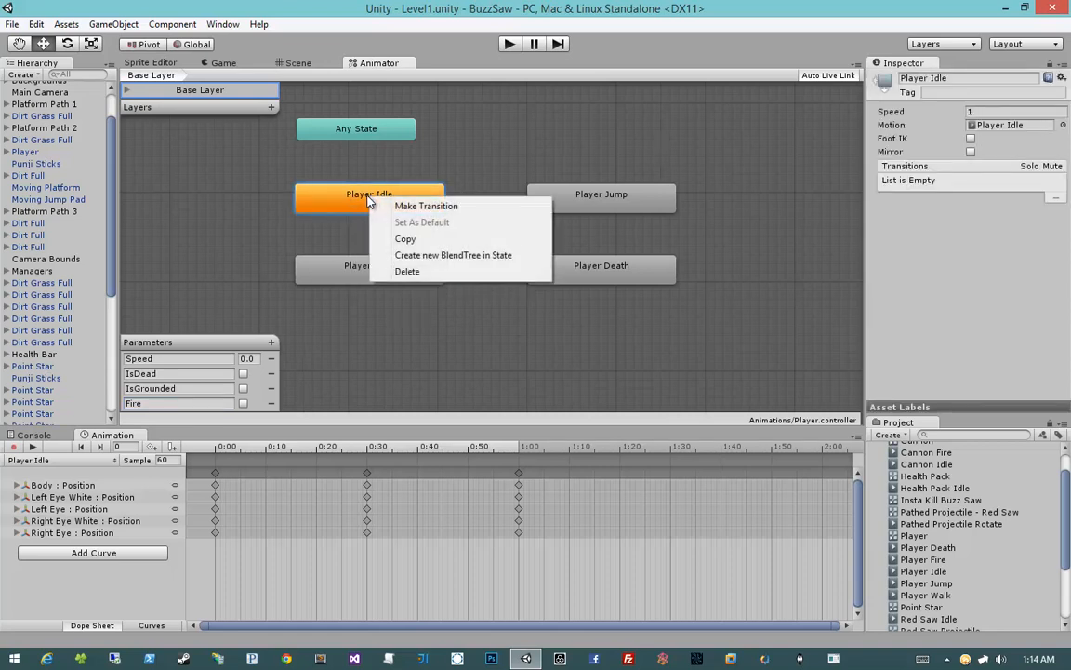
click(421, 212)
click(359, 265)
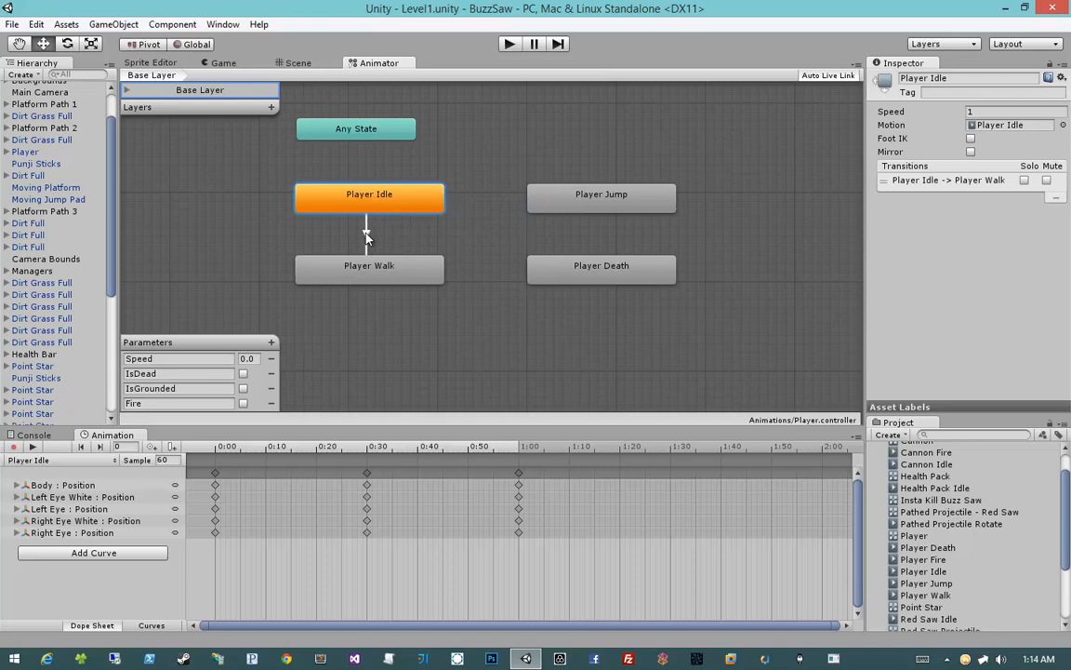
Step: Set the condition of the Player Idle to Player Walk transition to Speed Greater than 0.03
click(367, 234)
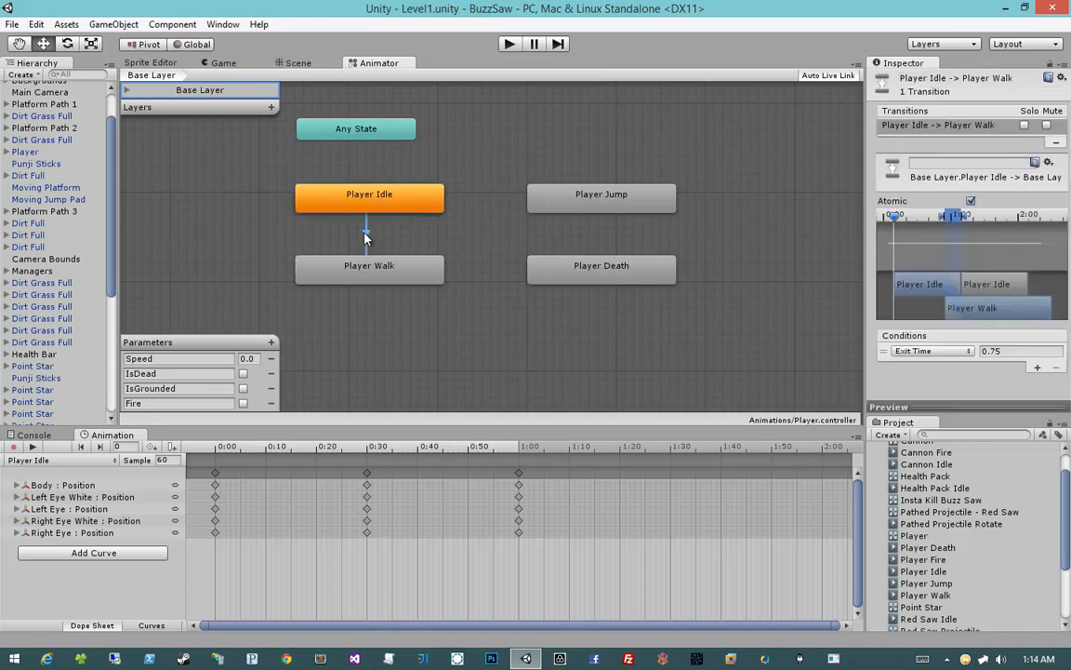
click(917, 351)
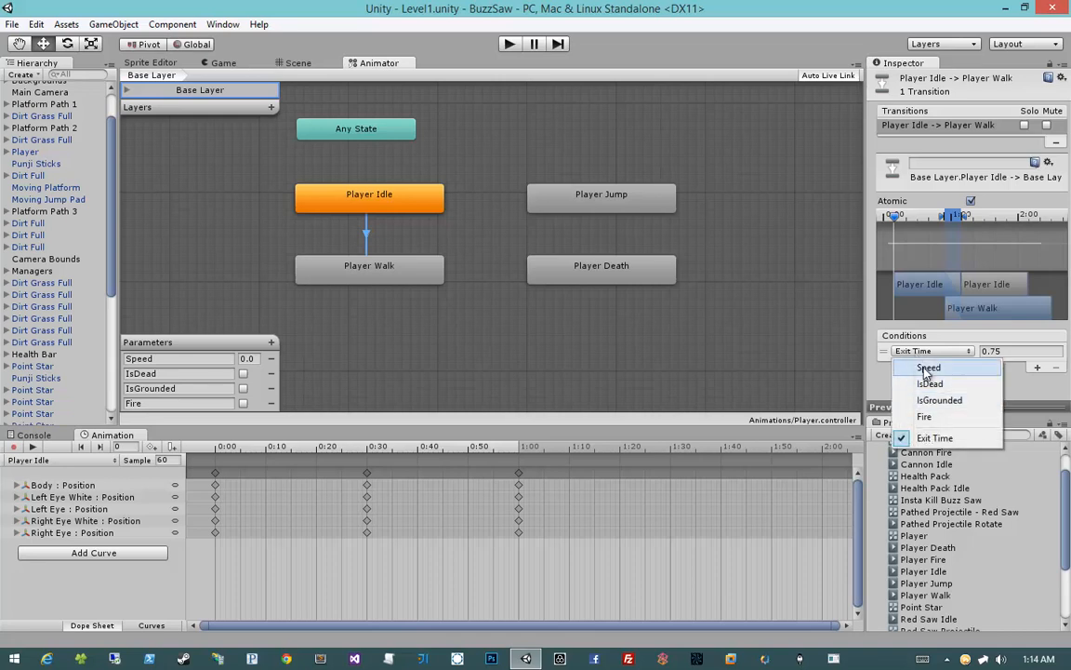
click(928, 368)
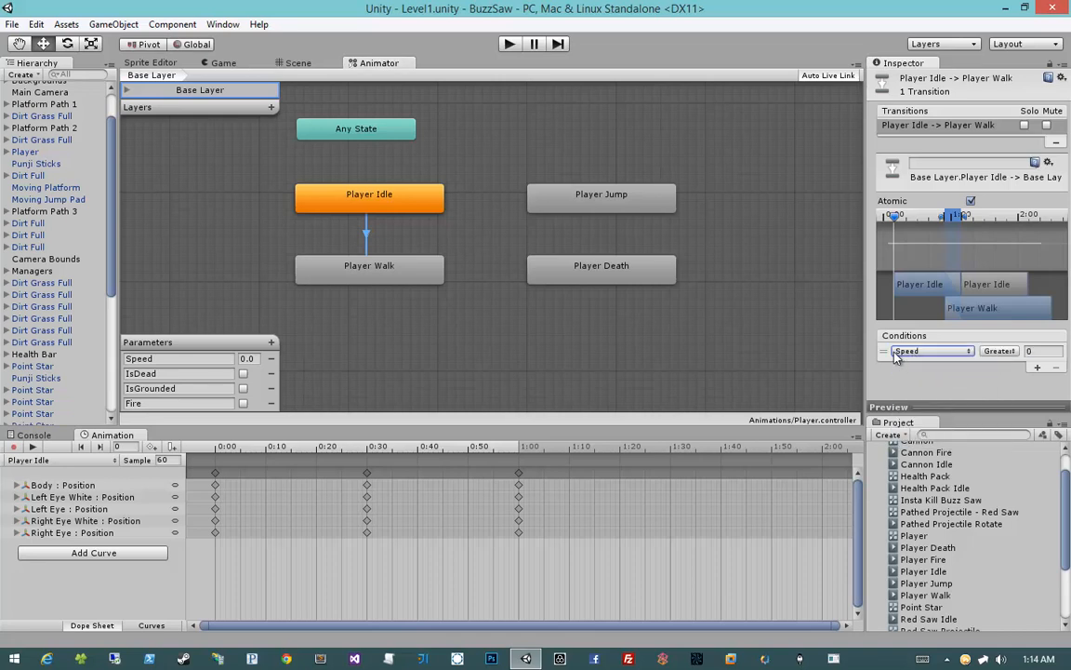
click(1042, 351)
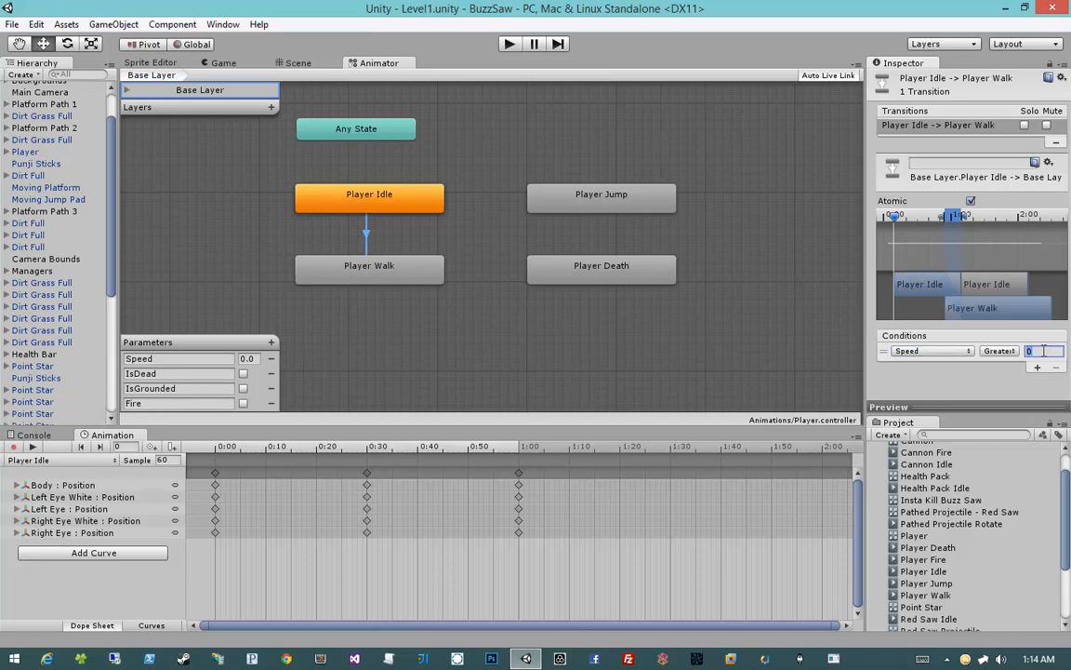
text(0.)
text(03)
Step: Create a return transition from the Player Walk state to the Player Idle state
click(390, 271)
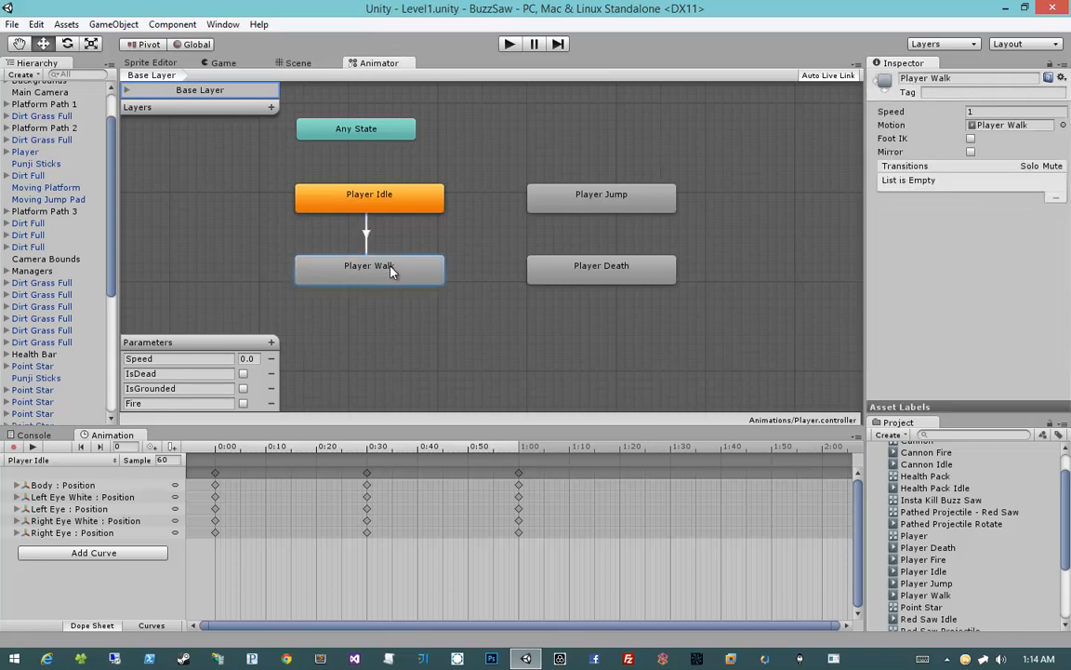
right_click(391, 270)
click(426, 276)
click(369, 206)
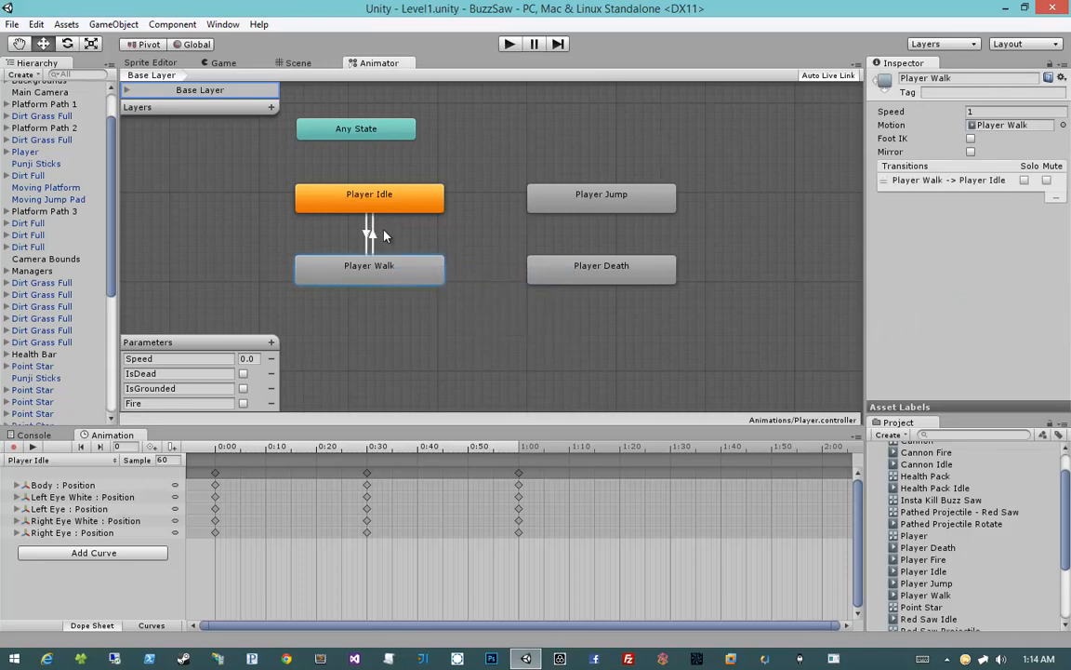
Step: Set the condition of the Player Walk to Player Idle transition to Speed Less than 0.01
click(372, 232)
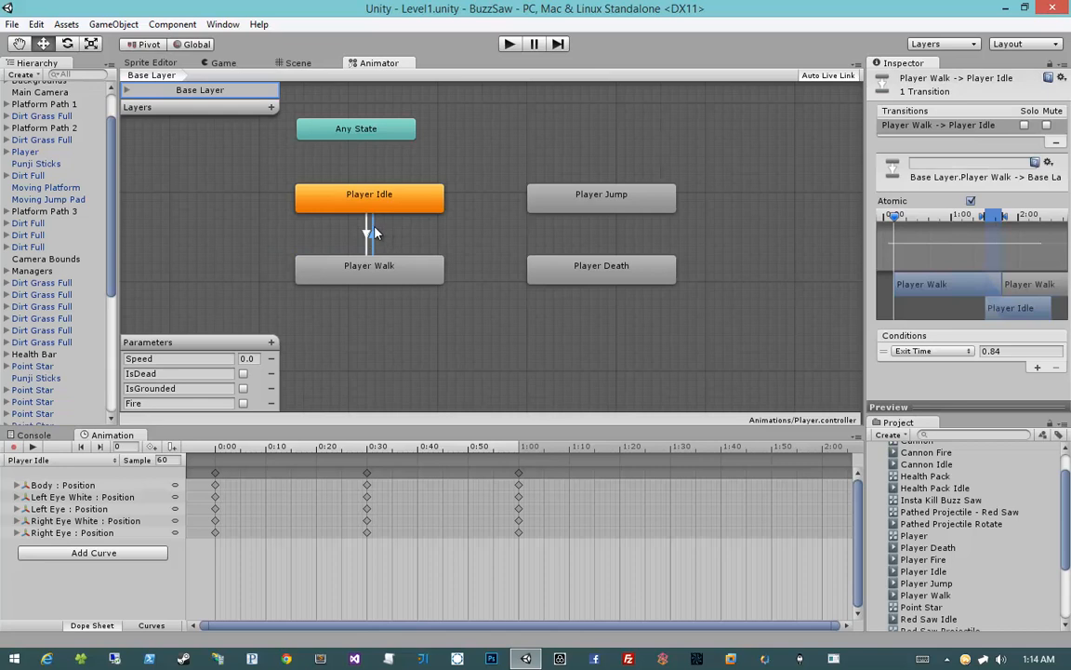
click(932, 351)
click(944, 371)
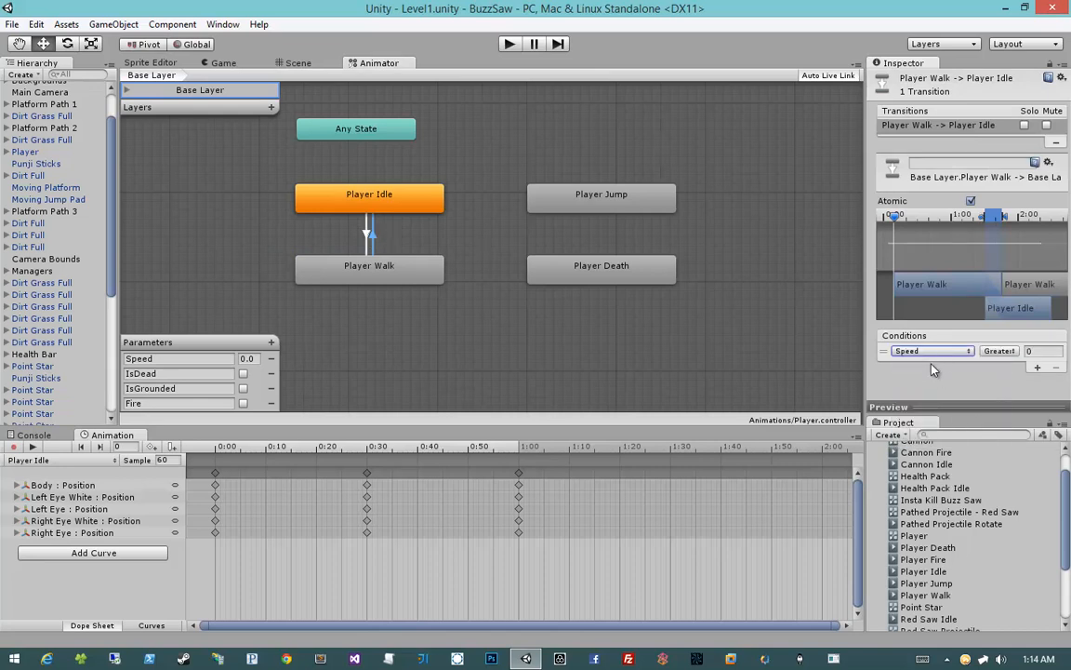
click(998, 350)
click(1004, 377)
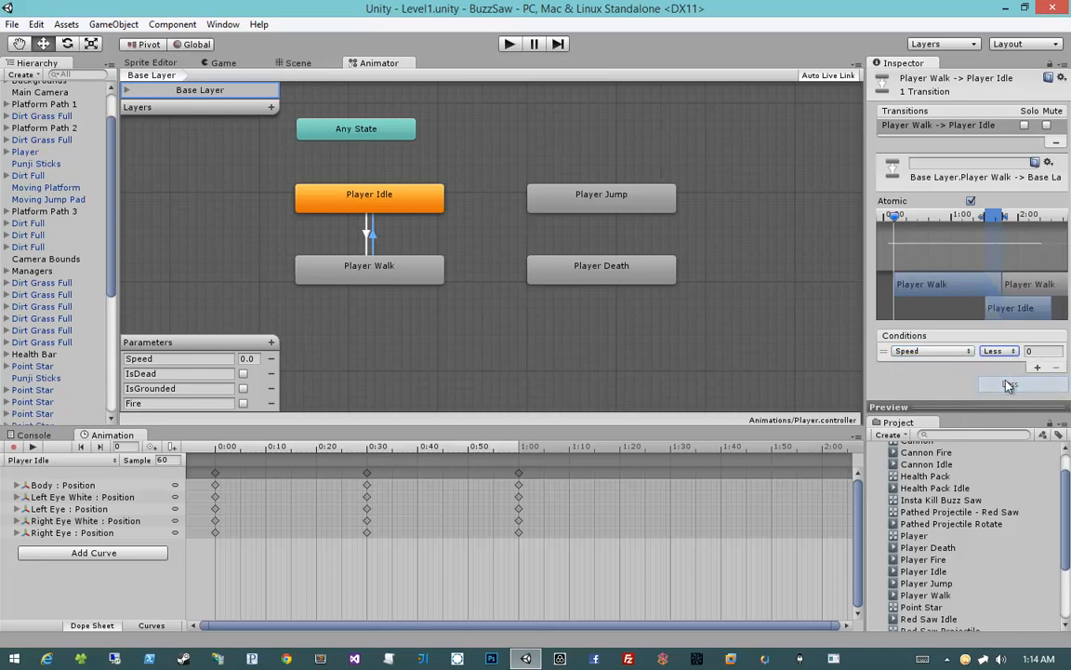
click(1032, 351)
text(0.01)
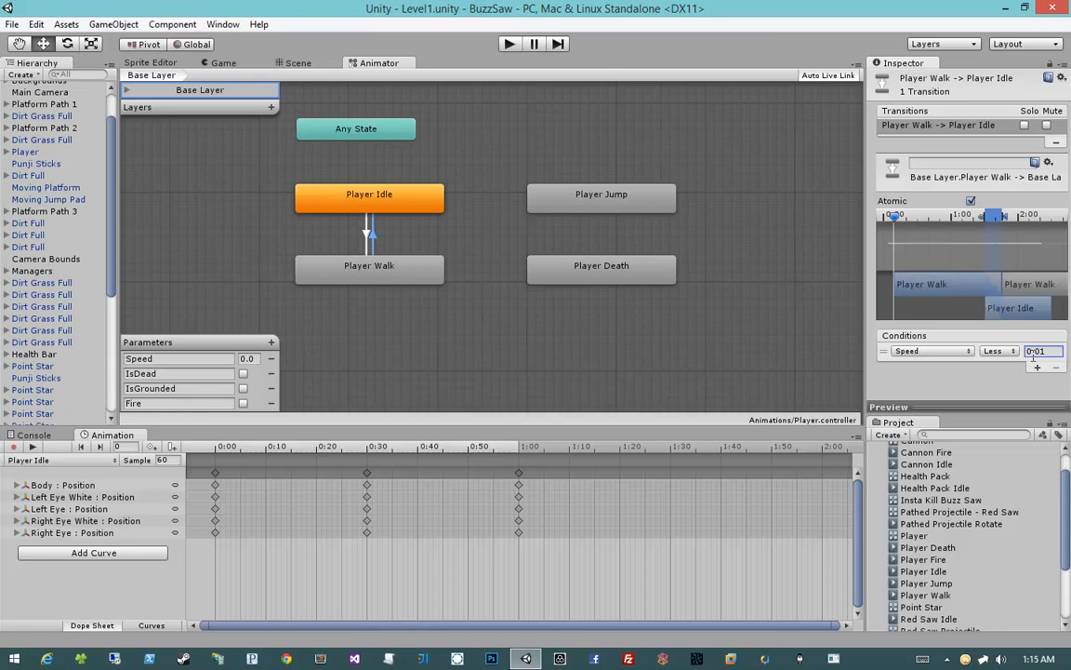
key(Return)
Step: Check the game view briefly, then return to the Animator and inspect the Player Idle to Player Walk transition
click(509, 46)
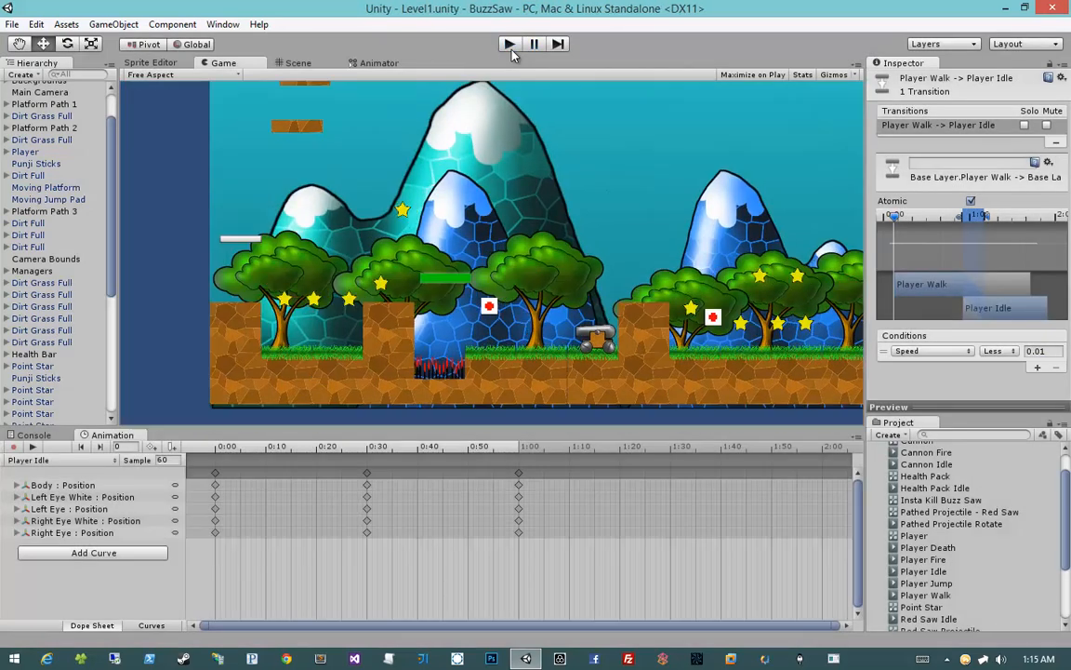
click(352, 62)
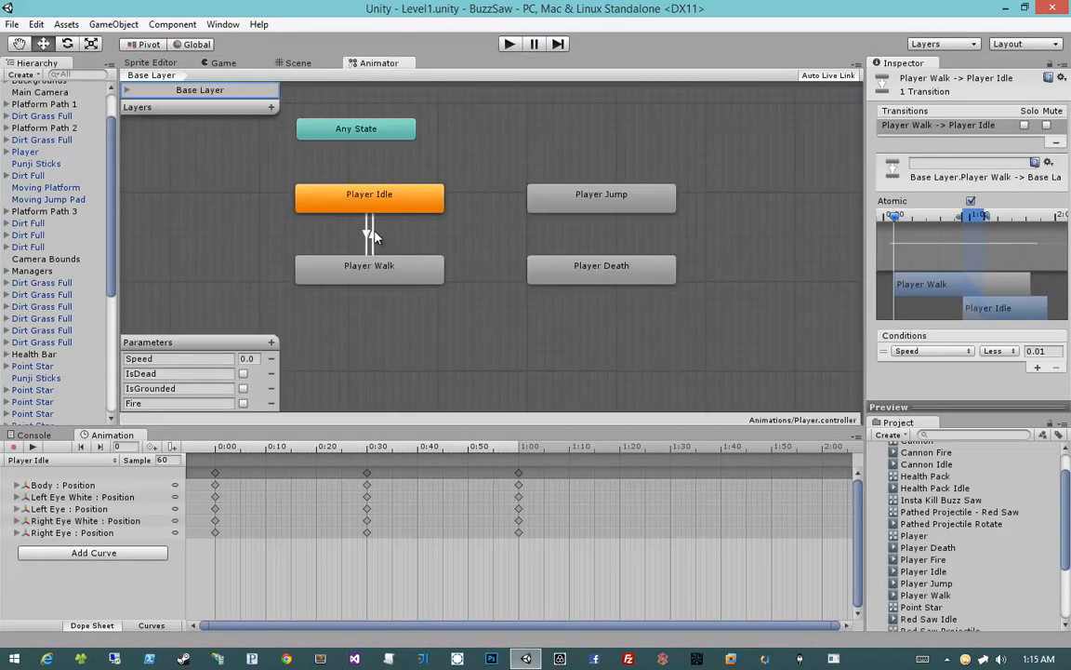
click(368, 233)
click(403, 238)
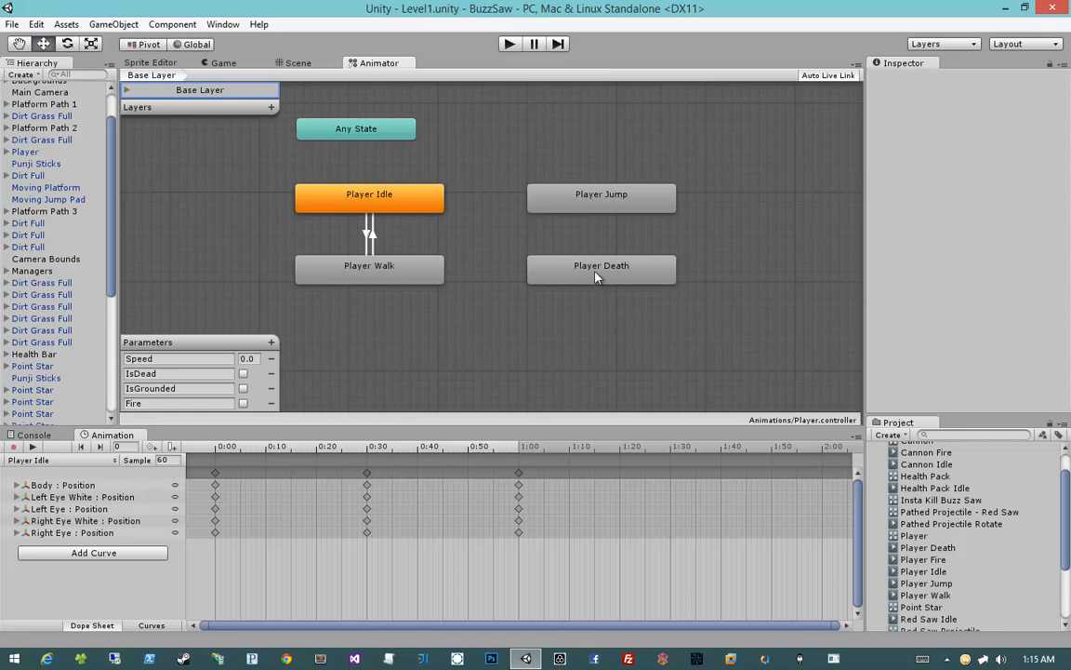
Step: Rearrange the state graph so Player Jump sits beside Player Walk and Player Death sits directly below Player Jump
drag(598, 276, 714, 271)
drag(613, 200, 577, 270)
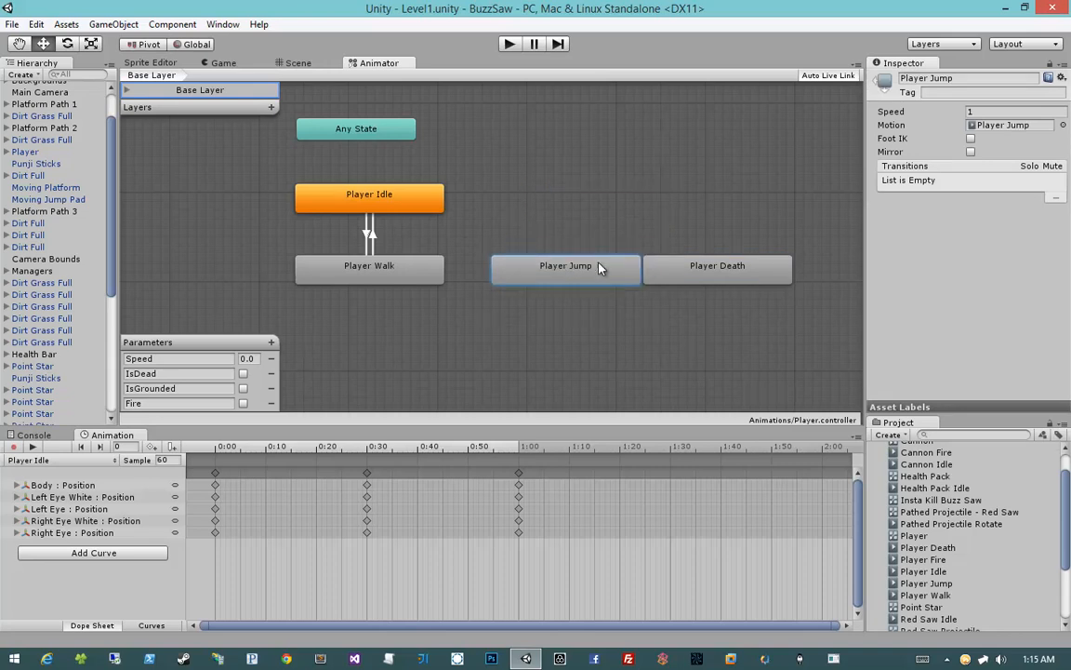
drag(680, 271, 528, 335)
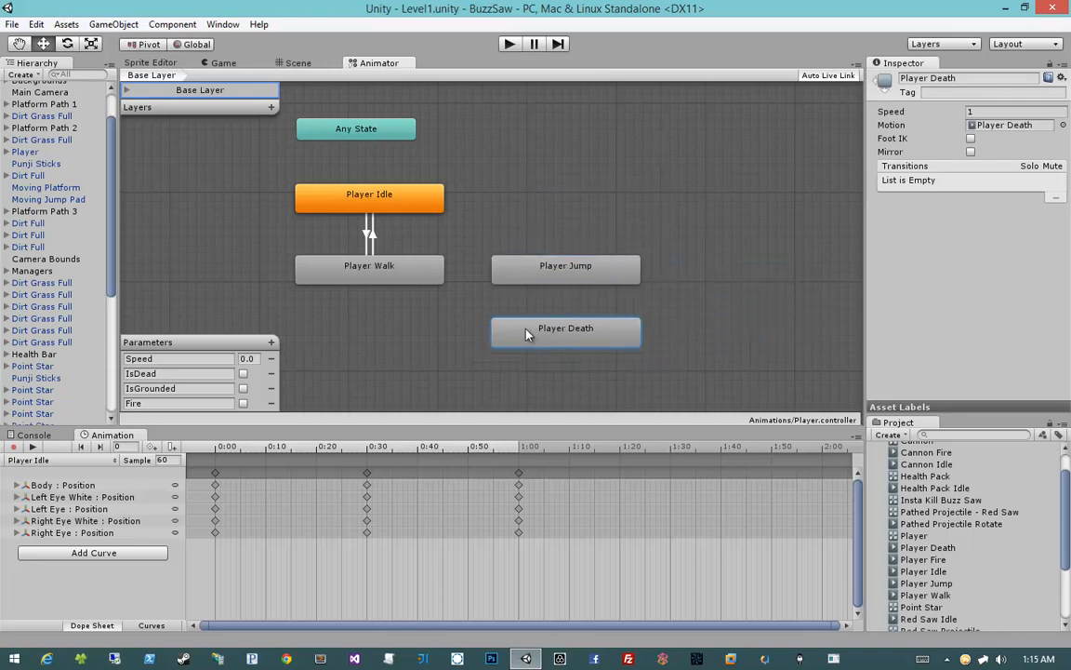
click(538, 174)
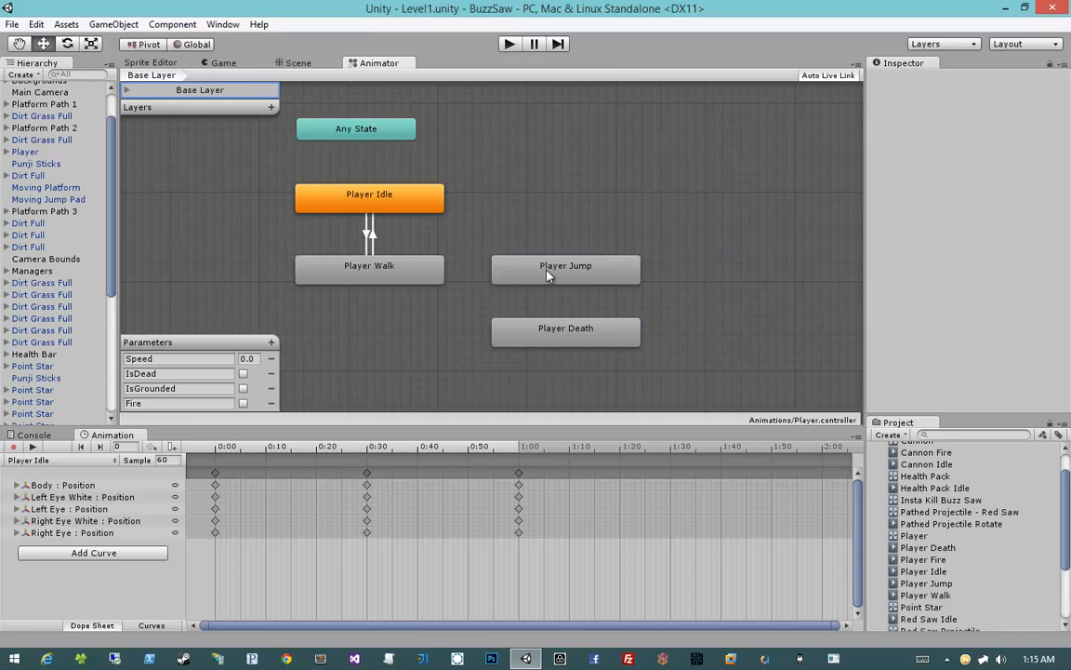
Step: Create a transition from the Player Idle state to the Player Jump state
click(412, 208)
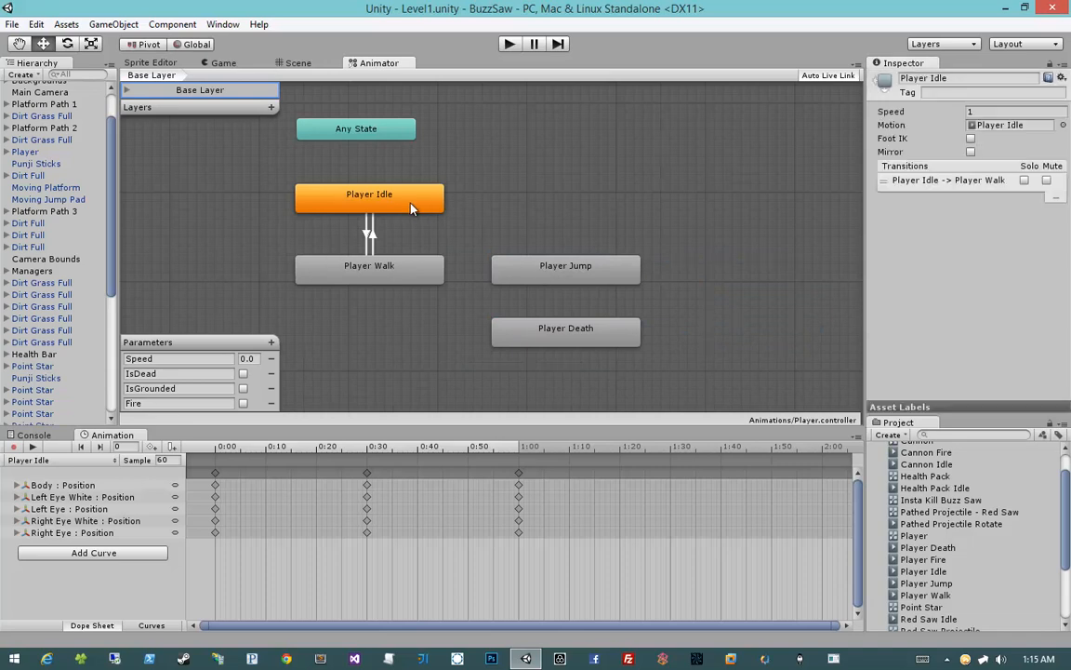
click(414, 276)
click(527, 275)
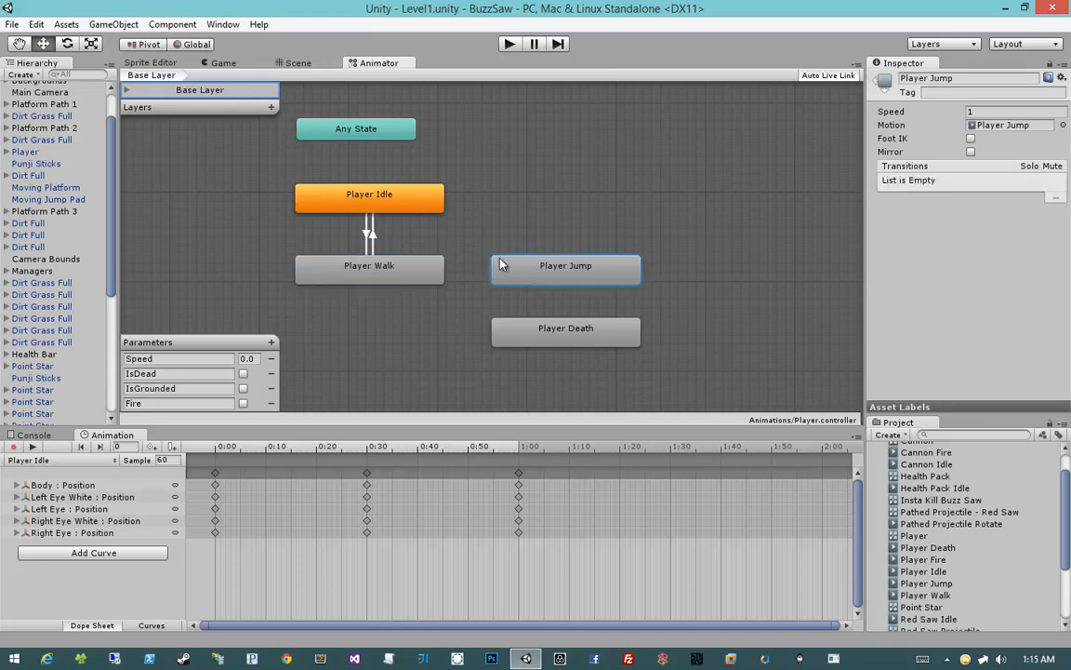
click(417, 205)
right_click(416, 205)
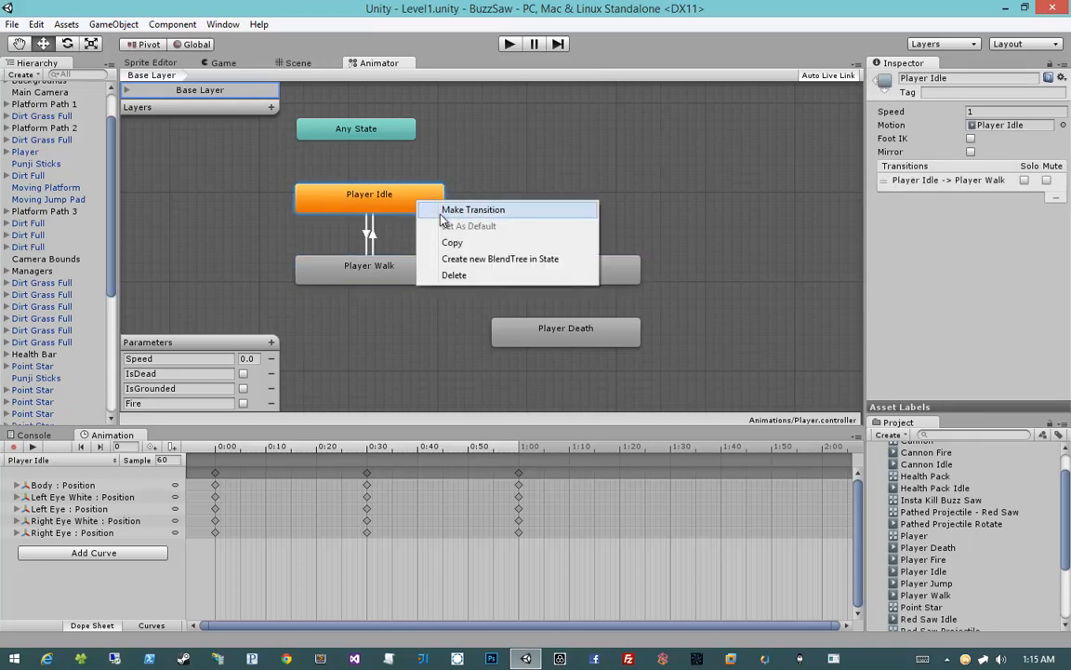
click(469, 210)
click(503, 270)
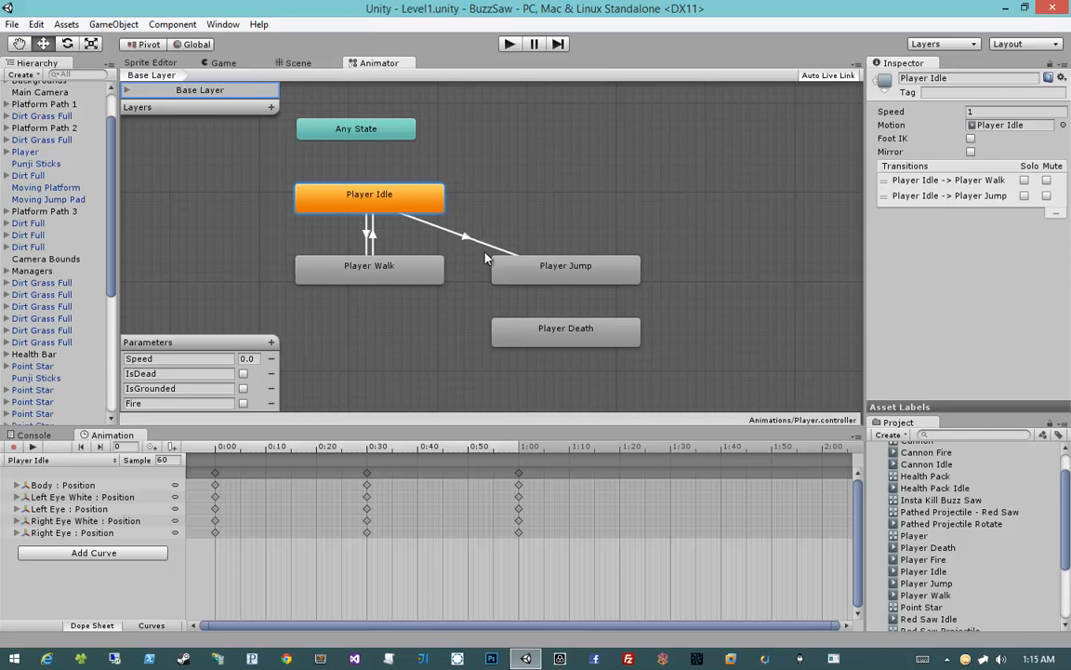
Step: Set the condition of the Player Idle to Player Jump transition to IsGrounded false
click(463, 237)
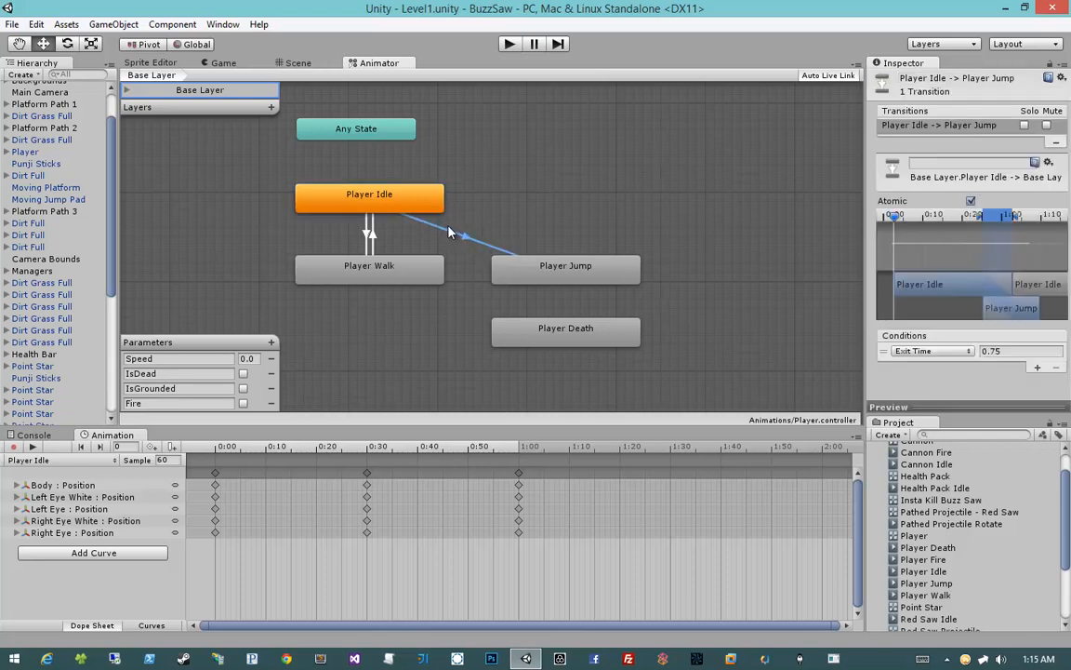
click(909, 353)
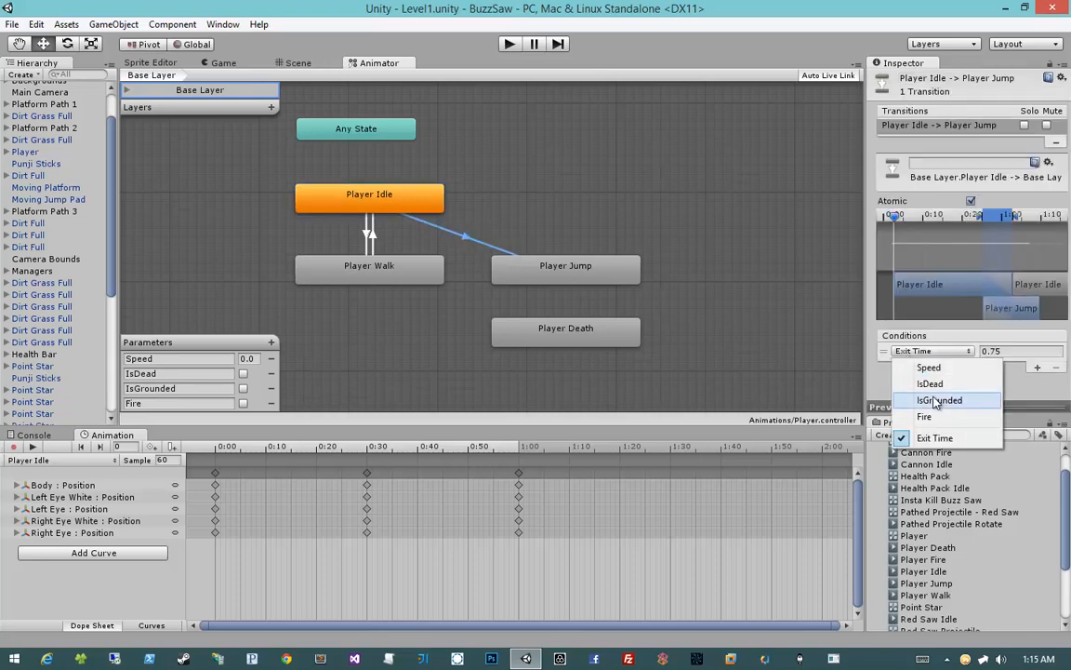
click(997, 397)
click(993, 352)
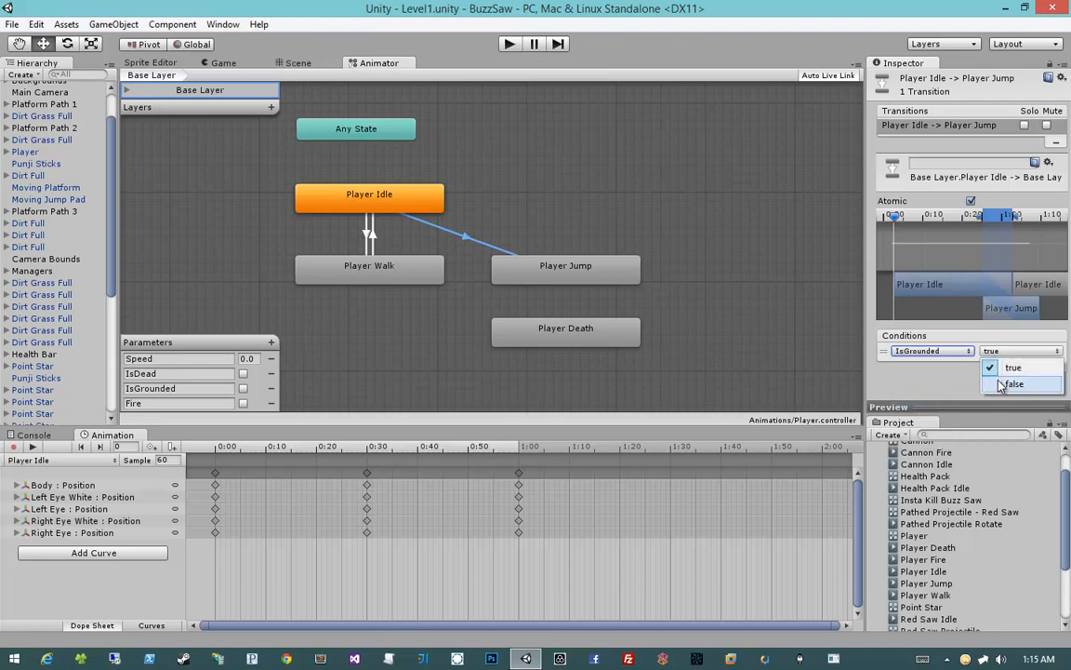
click(988, 383)
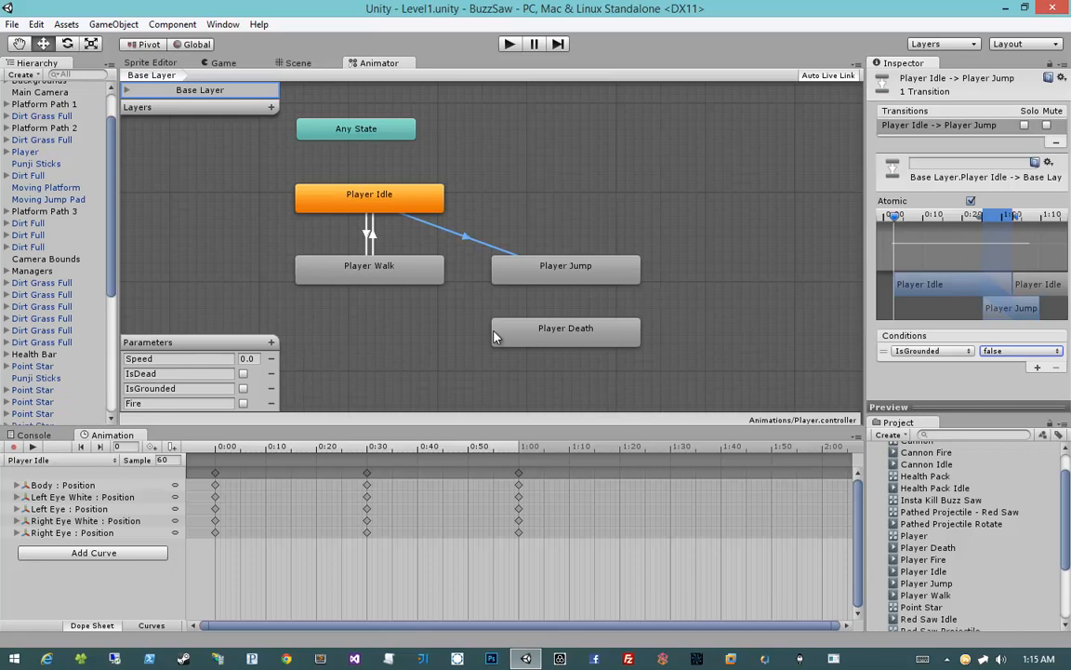
Step: Create a transition from the Player Walk state to the Player Jump state
click(393, 281)
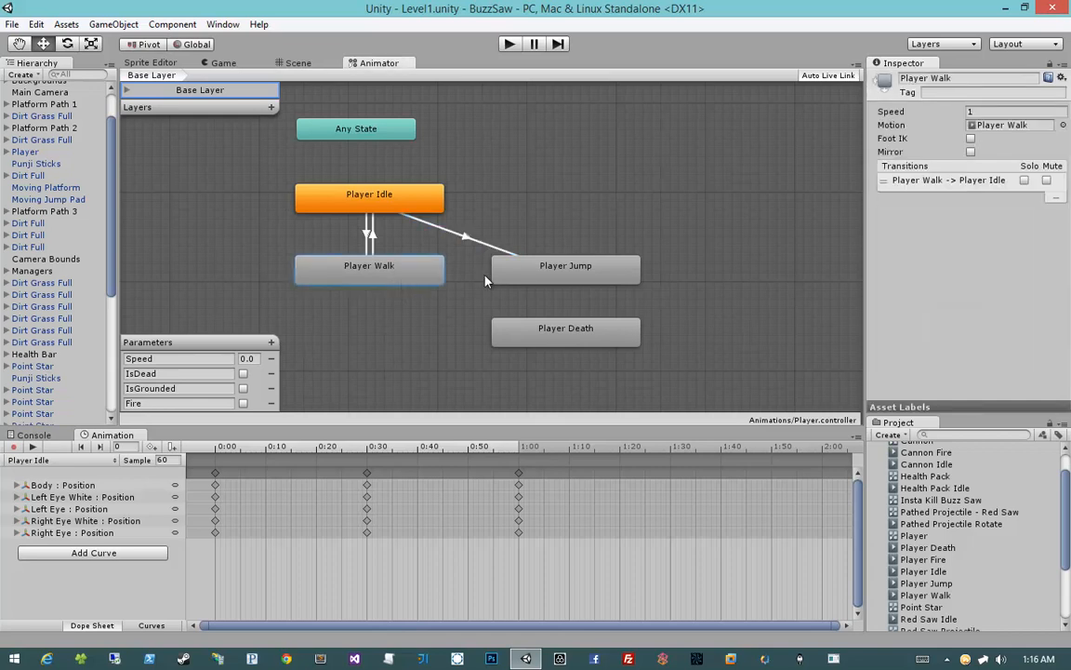
right_click(415, 278)
click(430, 286)
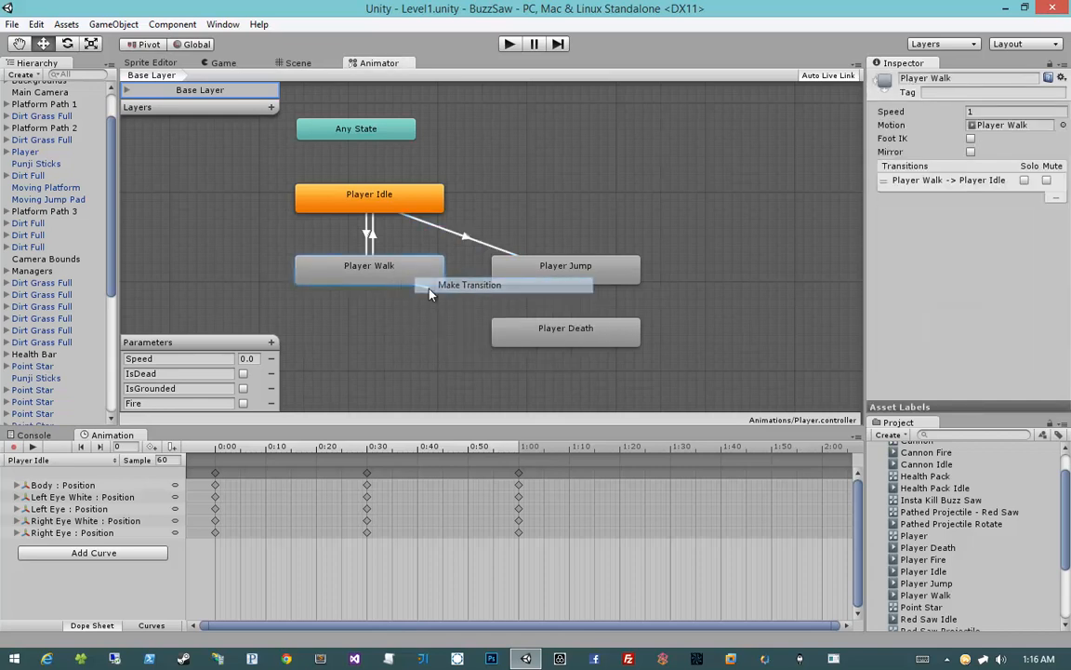
click(507, 267)
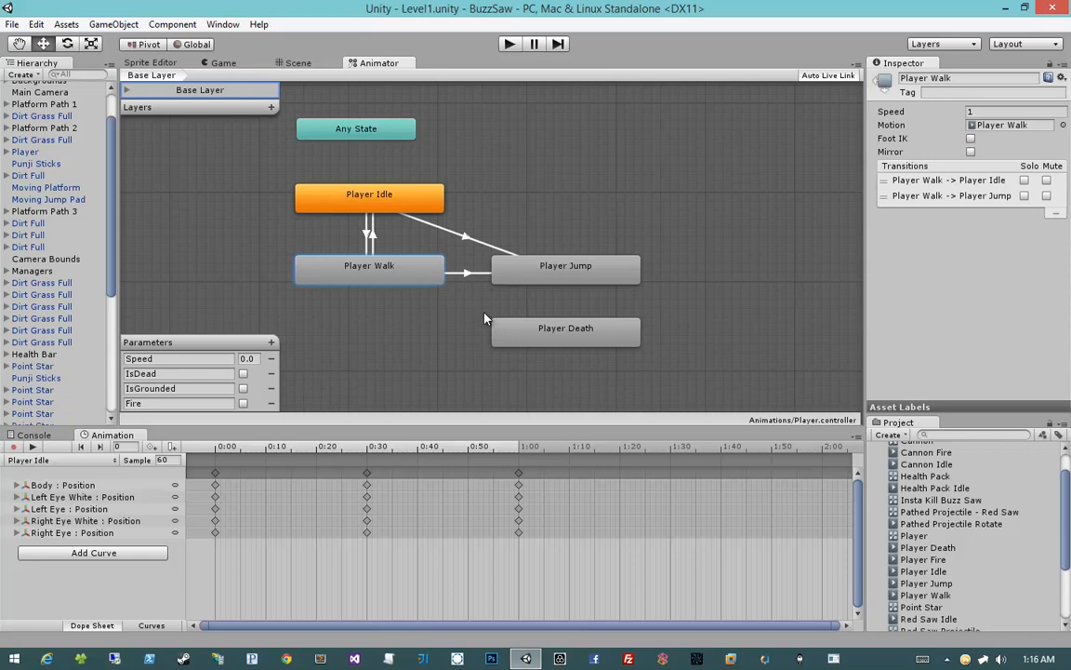
Step: Set the condition of the Player Walk to Player Jump transition to IsGrounded false
click(460, 273)
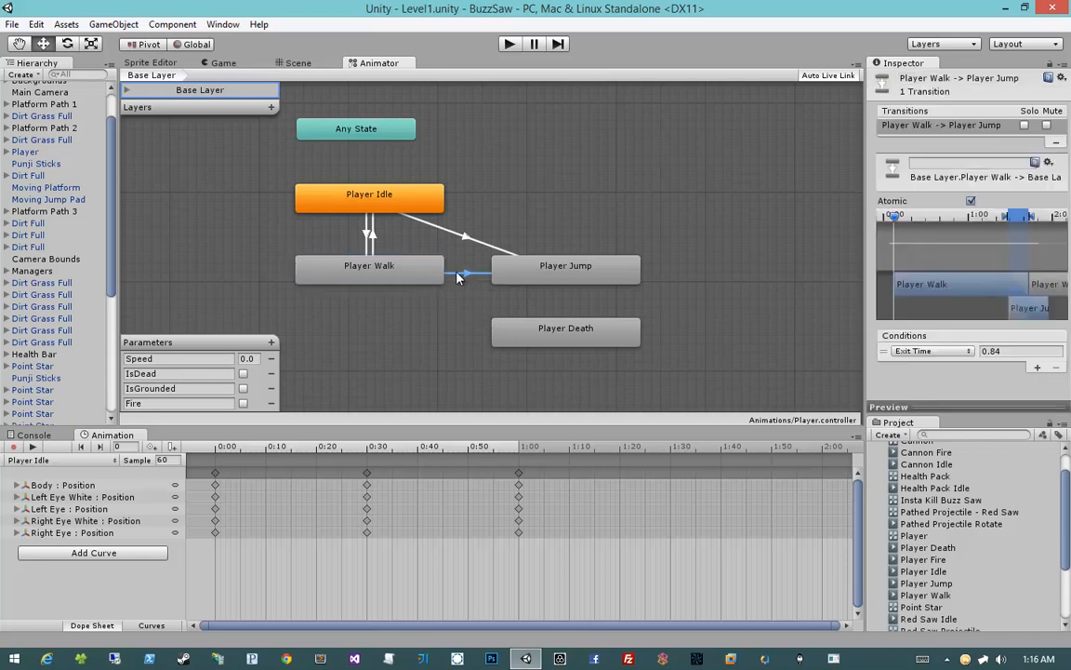
click(907, 351)
click(939, 400)
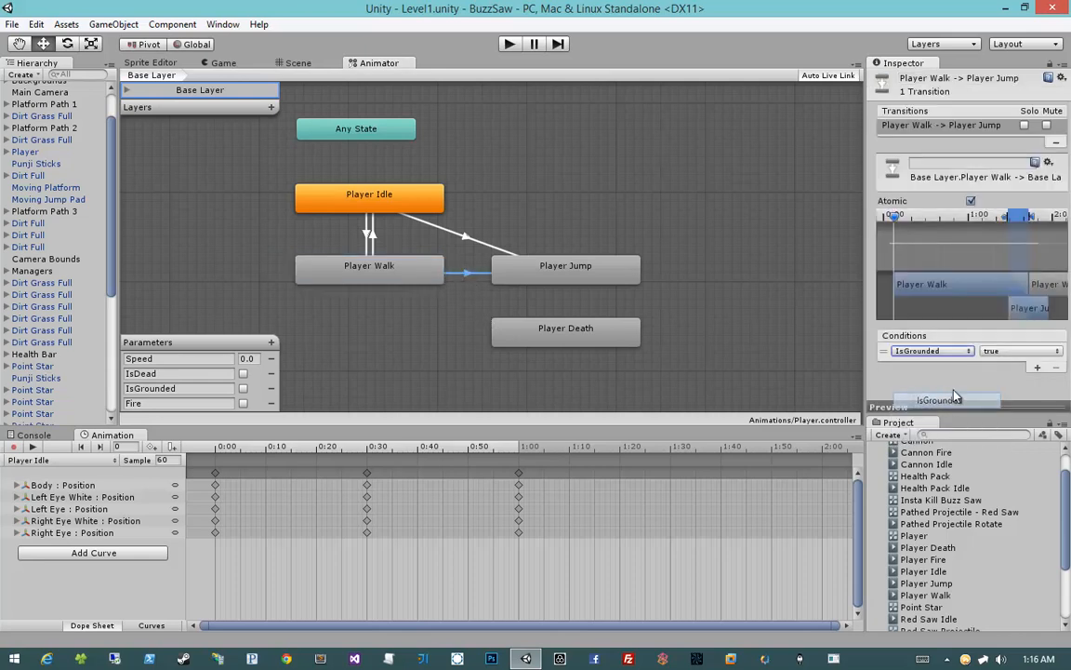
click(1004, 352)
click(1009, 384)
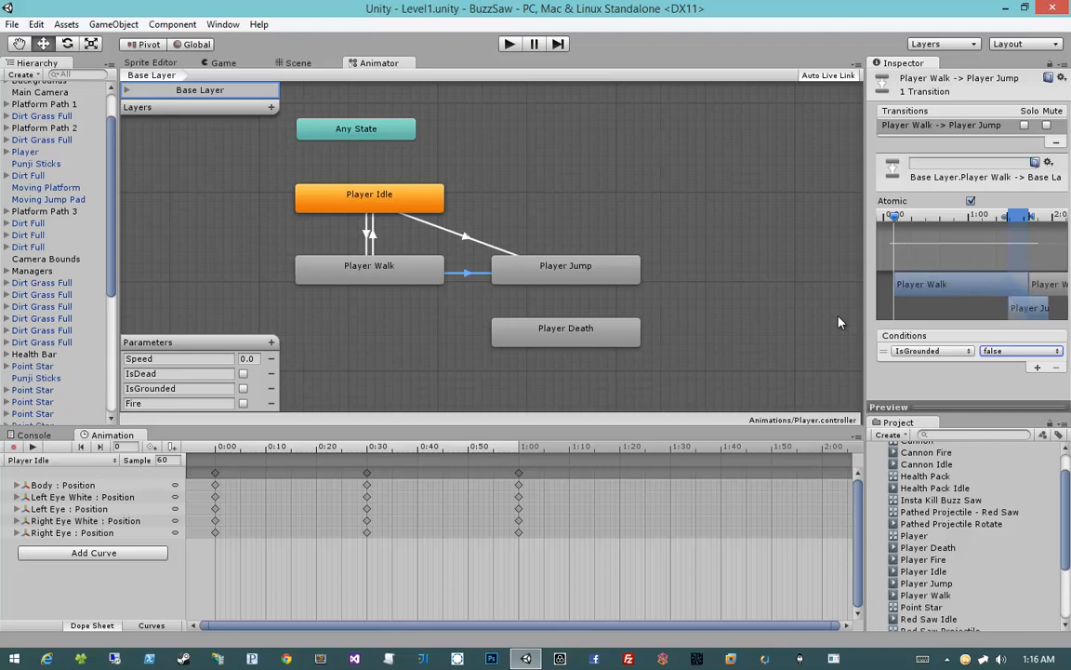
Step: Create a return transition from the Player Jump state to the Player Idle state
click(625, 267)
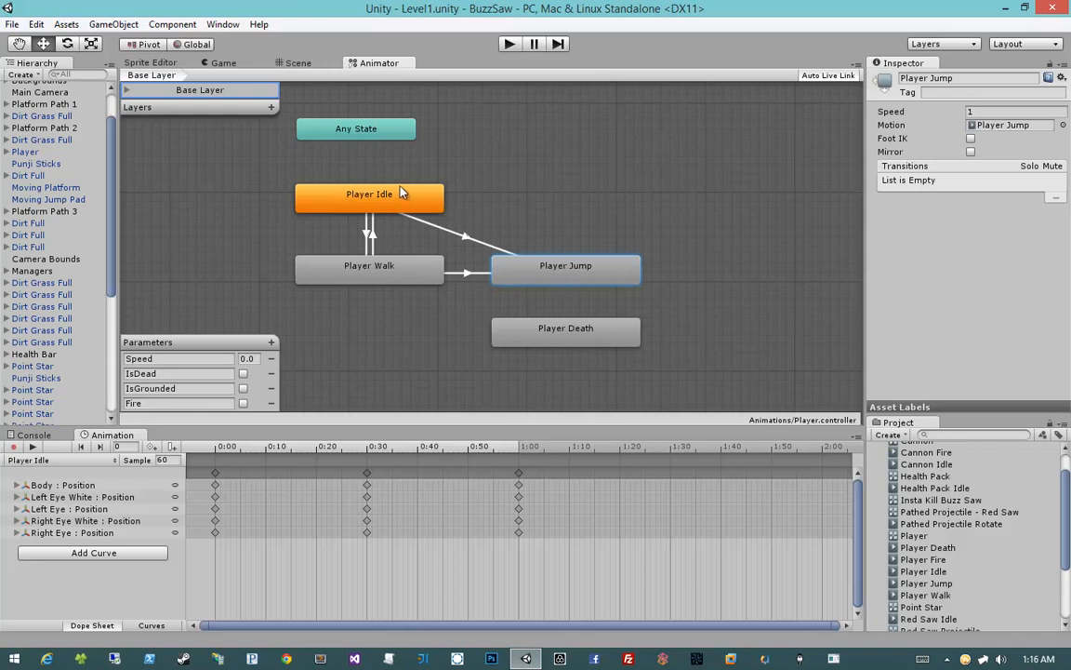
right_click(563, 268)
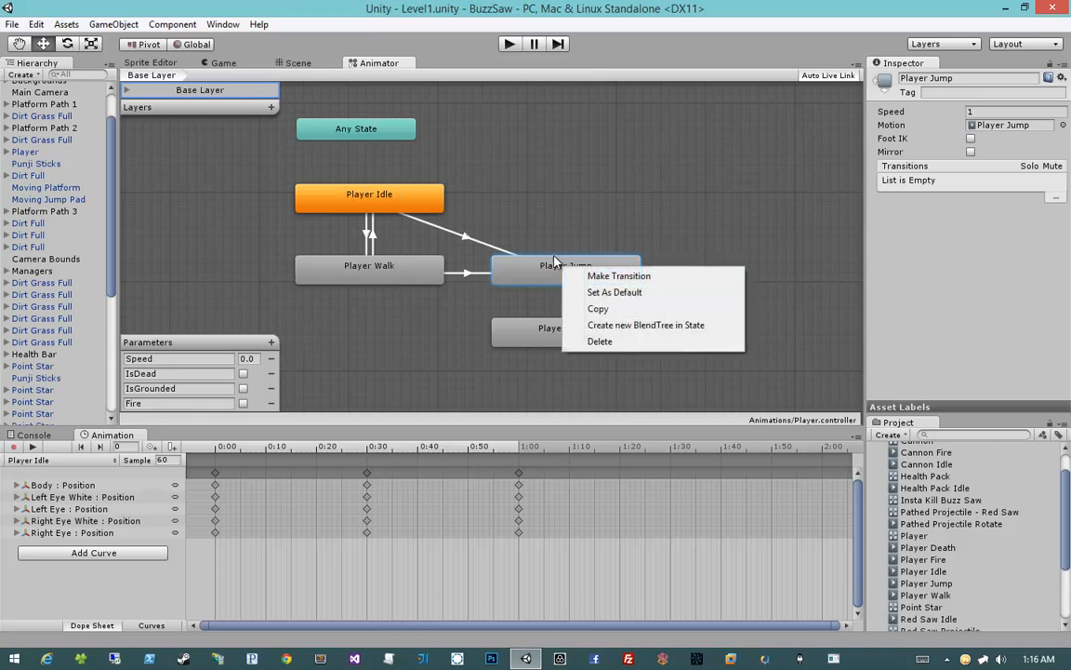
click(576, 276)
click(431, 202)
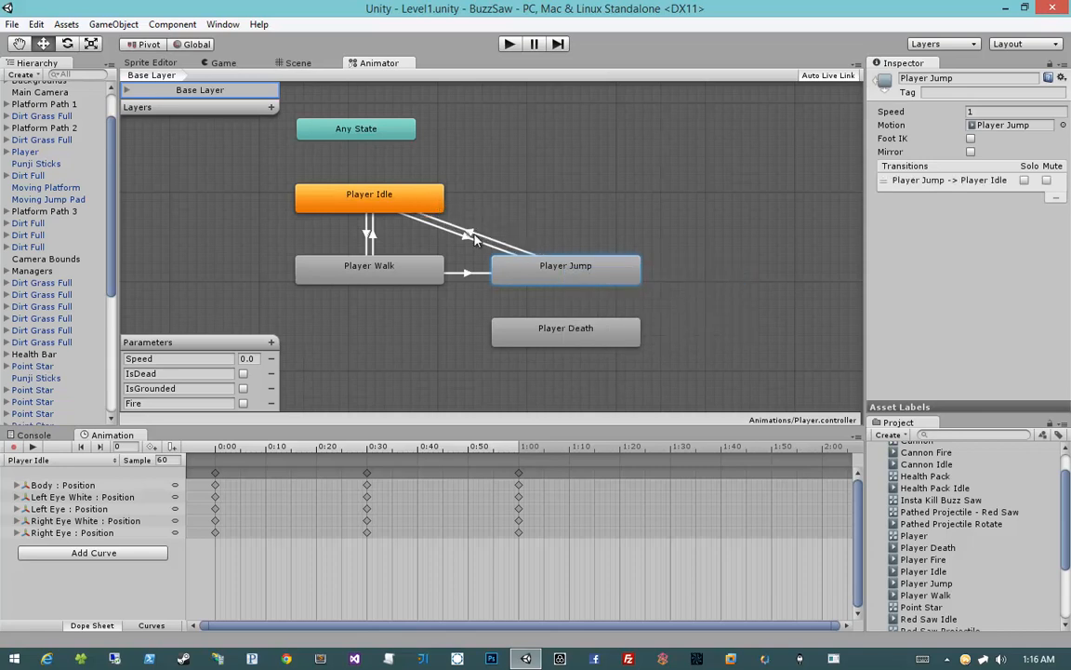
Step: Set the condition of the Player Jump to Player Idle transition to IsGrounded true
click(429, 218)
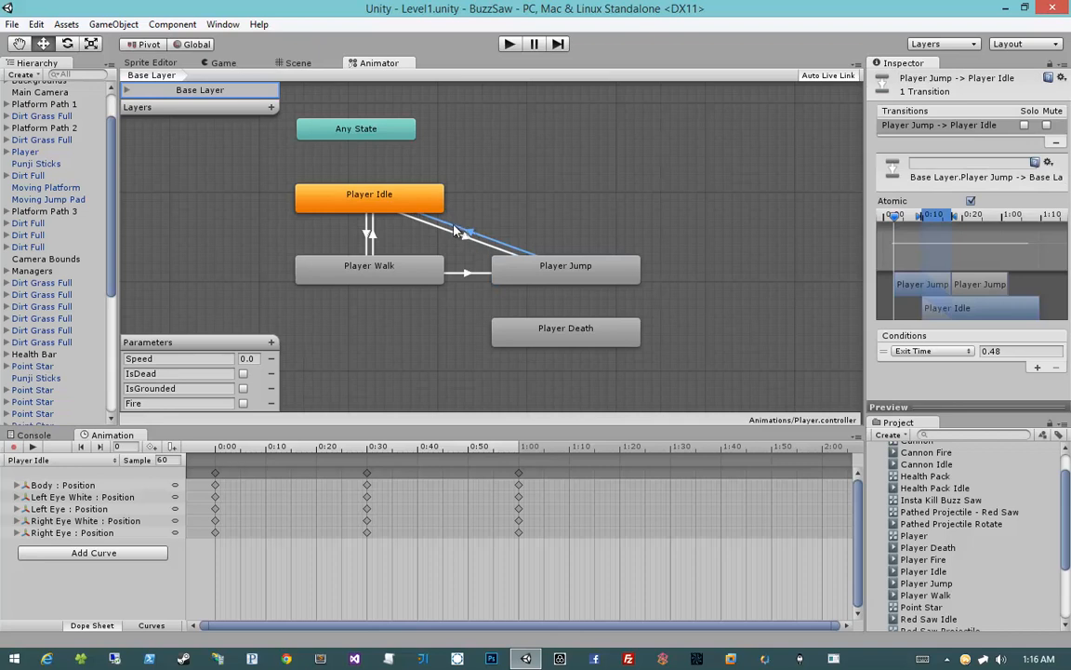
click(930, 351)
click(928, 397)
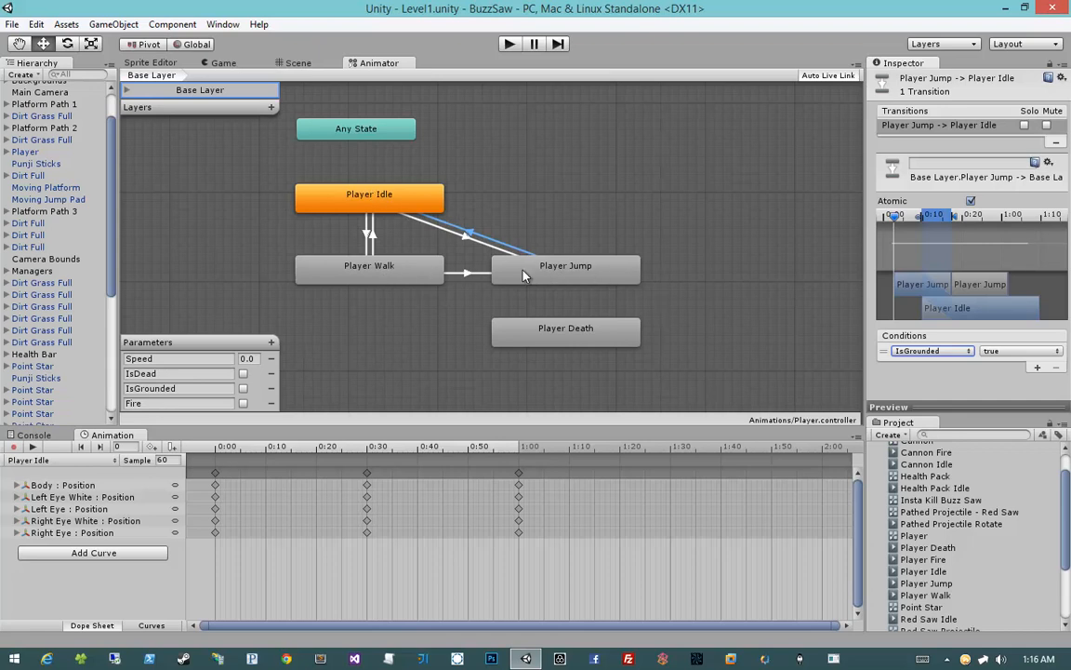
Step: Review the Player Idle to Player Walk transition and the Player Walk, Player Jump and Player Idle states
click(368, 228)
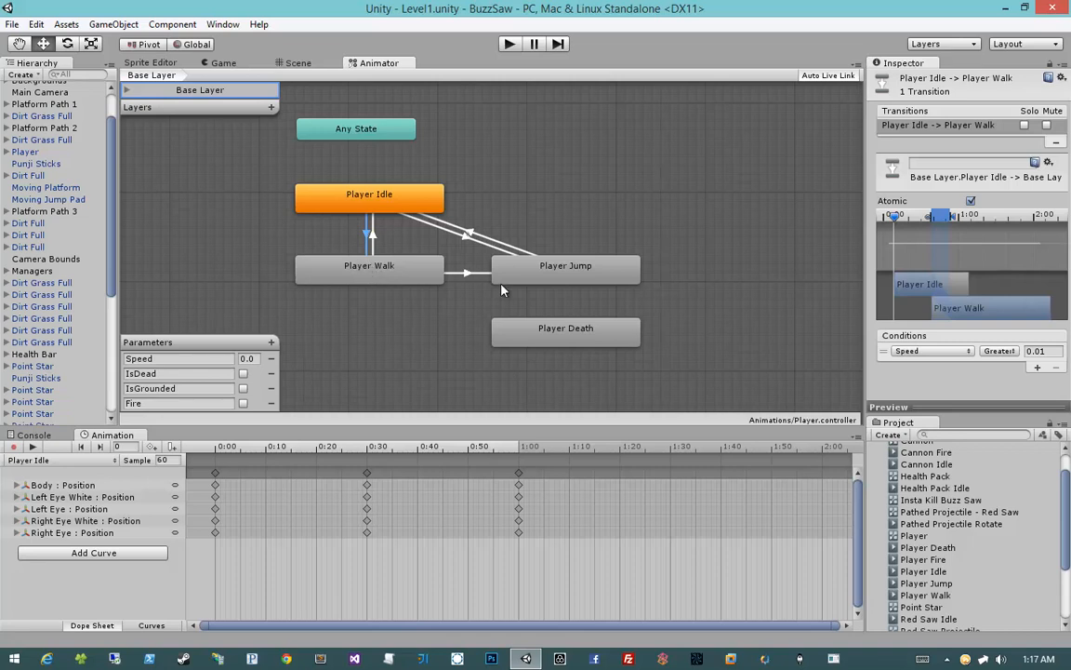
click(472, 297)
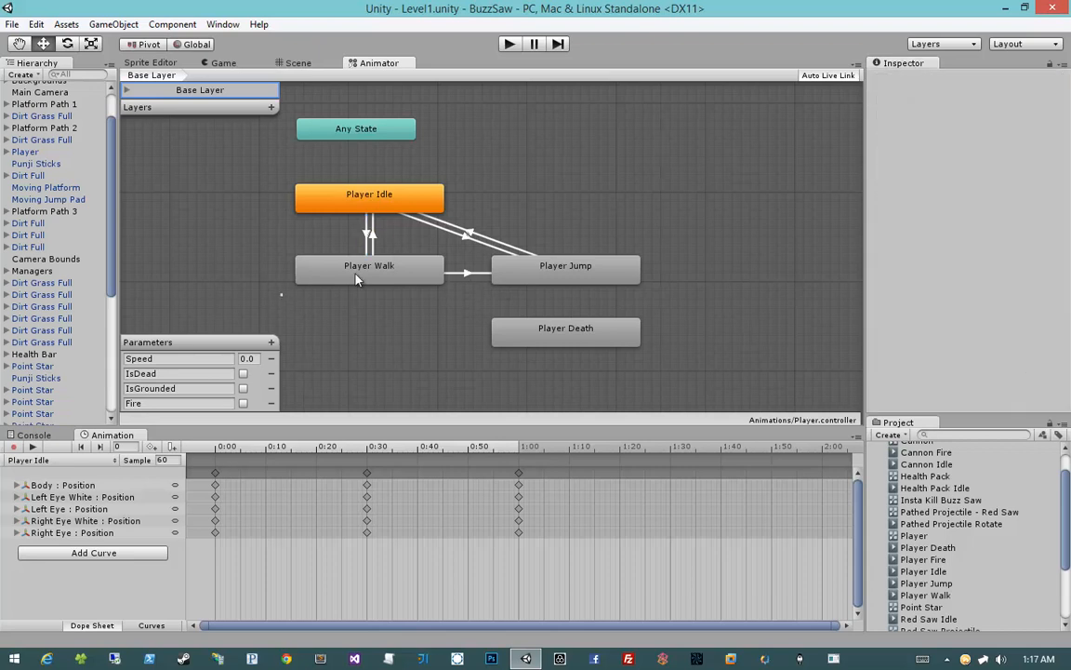
drag(281, 302, 696, 180)
click(313, 280)
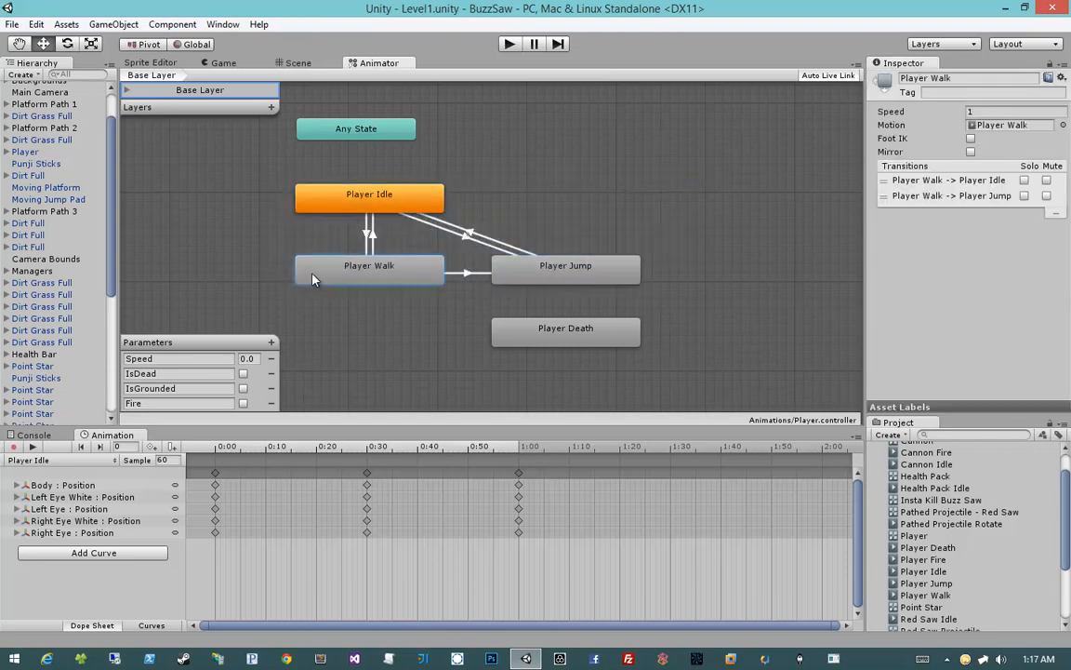
click(514, 271)
click(415, 210)
click(640, 208)
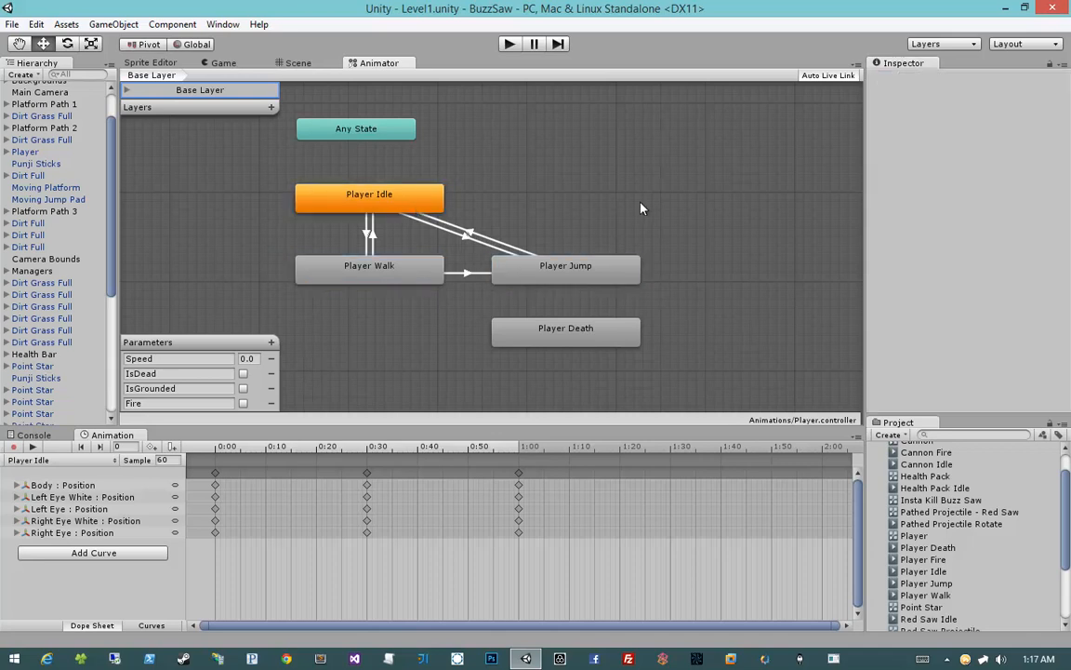
Step: Move the Player Death state above Player Jump beside Any State, and shift Any State slightly toward it
drag(577, 346, 575, 149)
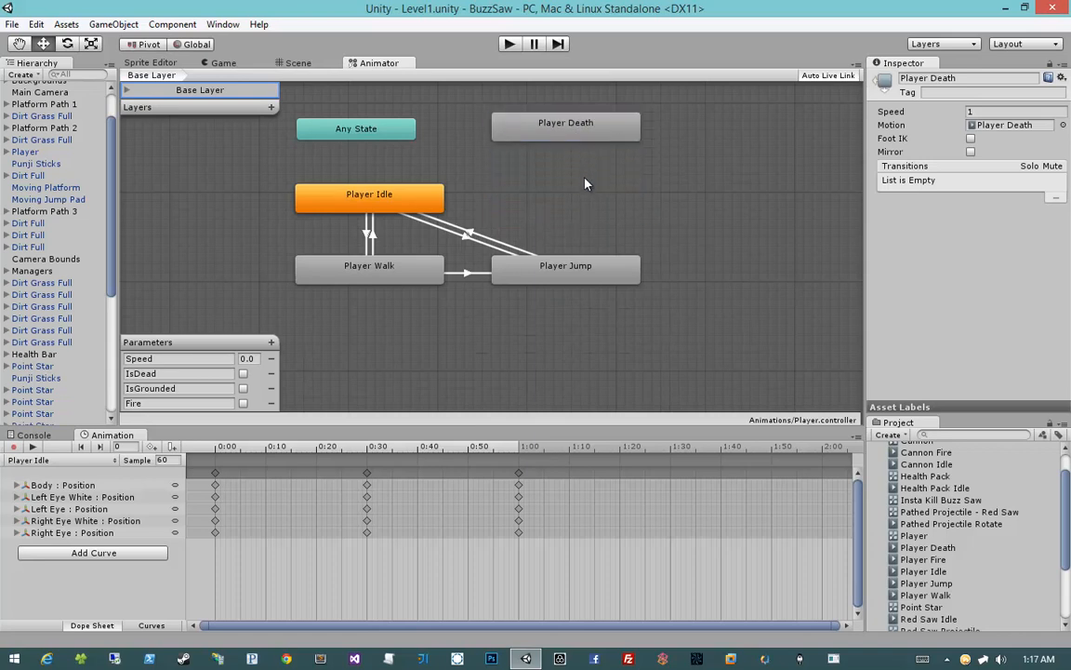
click(580, 203)
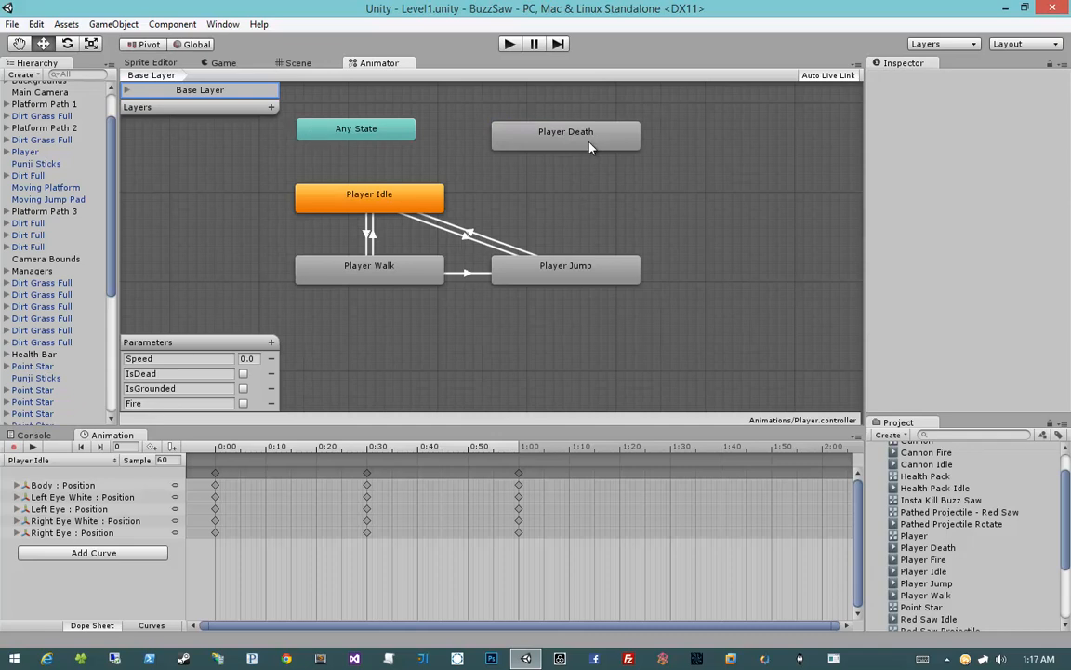
click(384, 133)
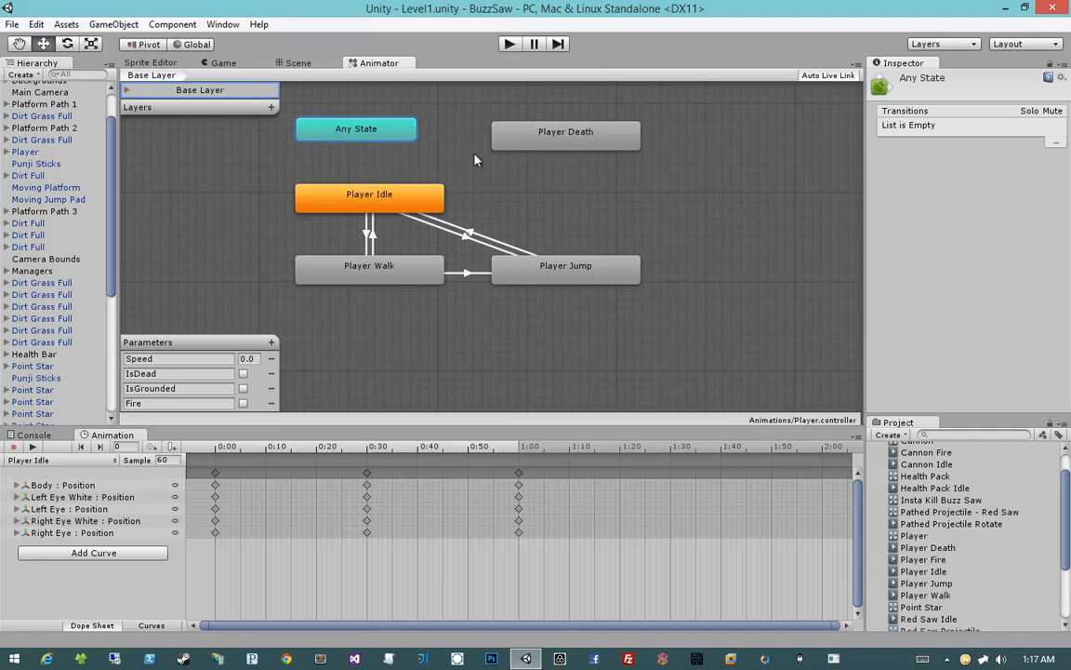
drag(394, 141, 410, 136)
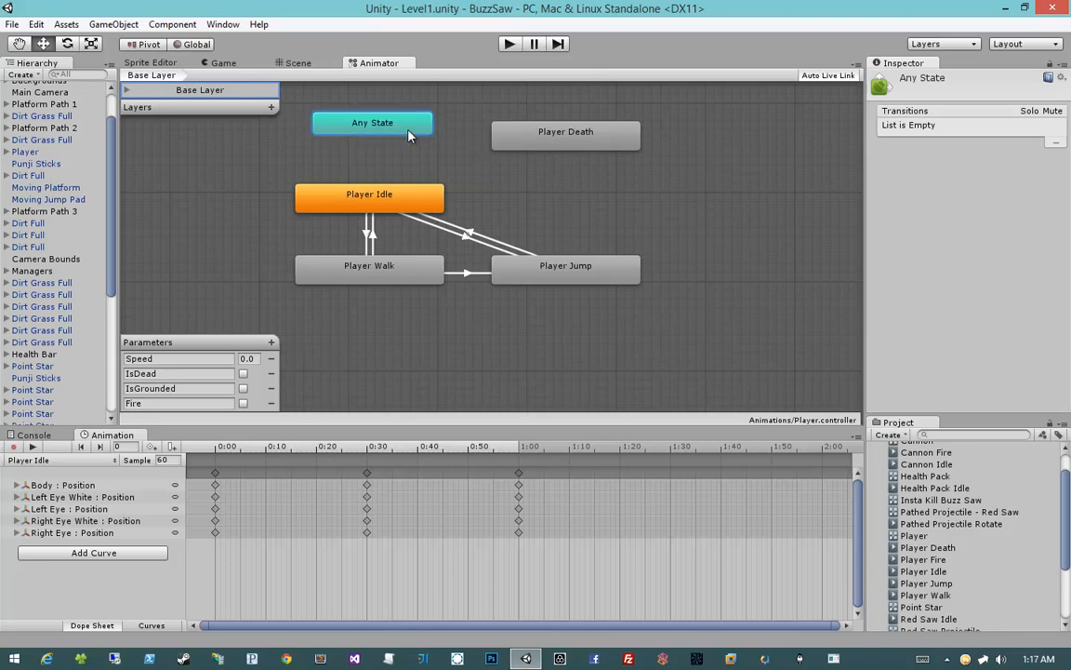
Step: Create a transition from Any State to the Player Death state and show that transition's settings
right_click(409, 135)
click(415, 139)
click(526, 148)
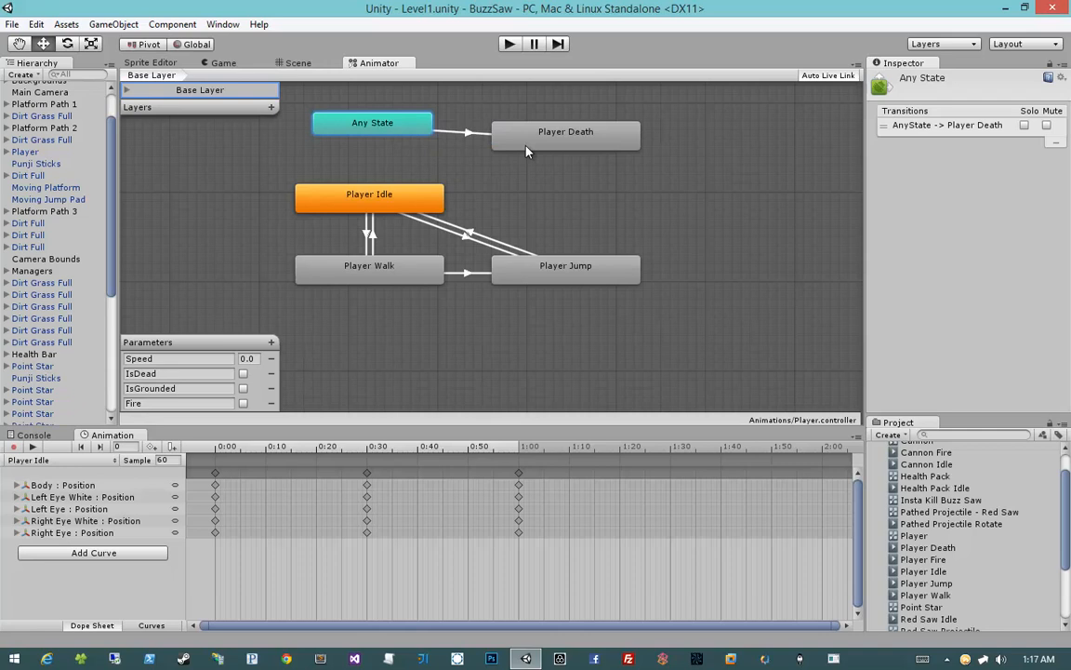
click(467, 134)
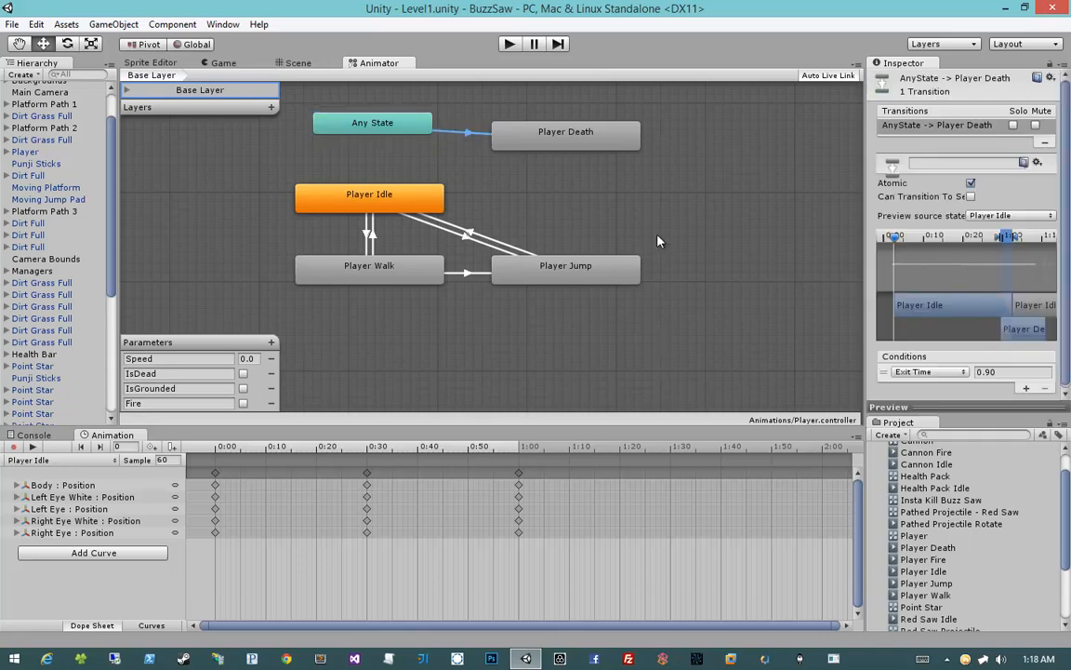
Step: Set the condition of the Any State to Player Death transition to IsDead true
scroll(925, 277, down, 1)
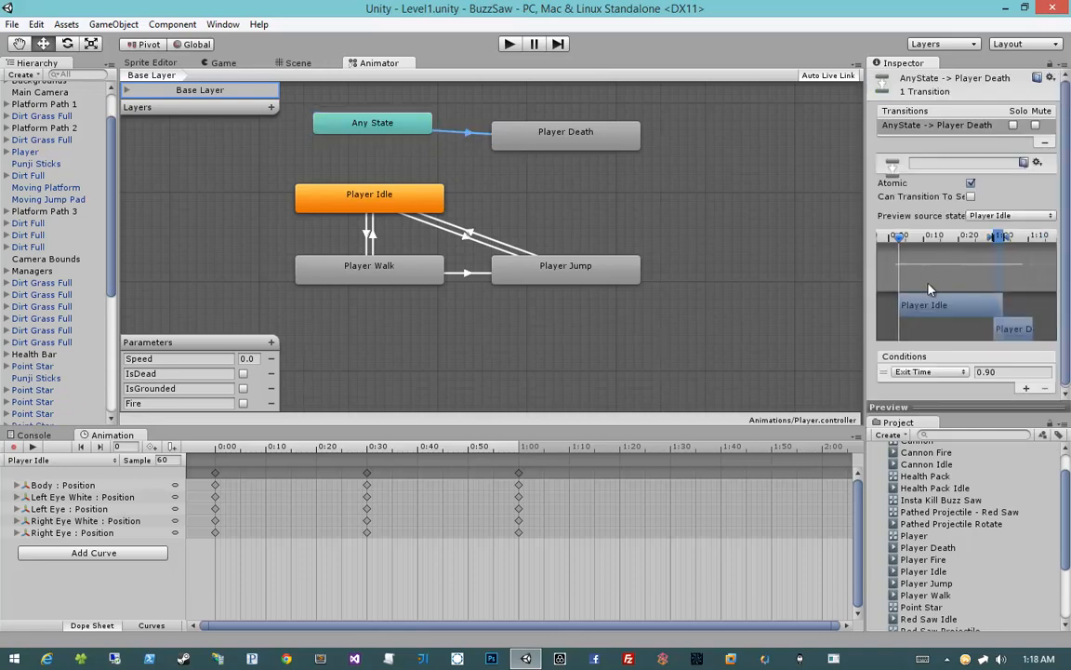
click(937, 376)
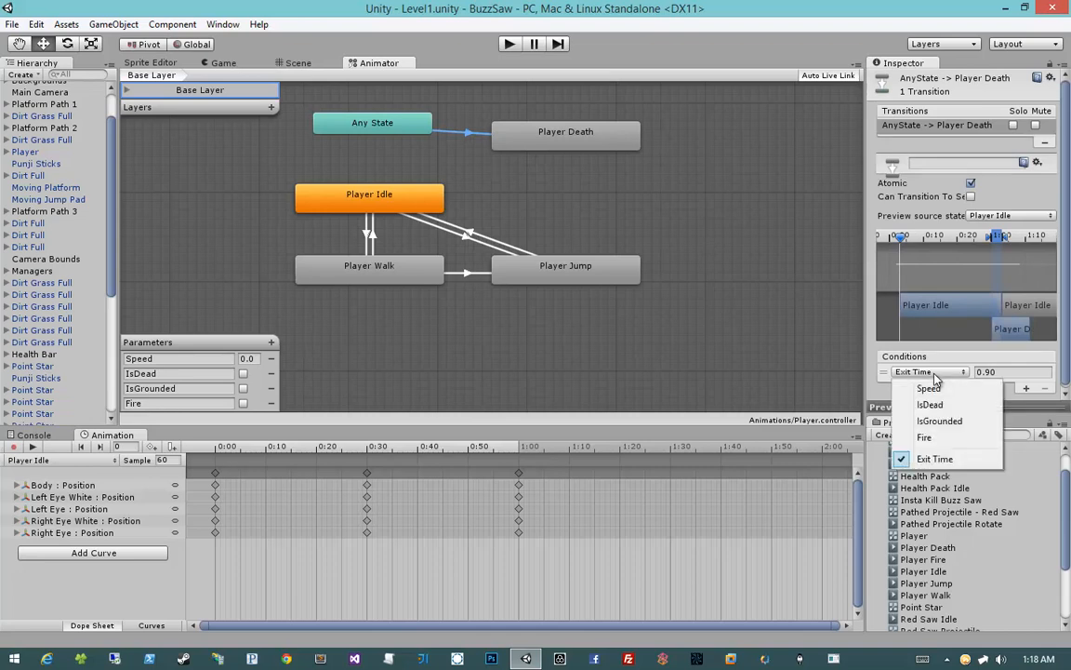
click(932, 406)
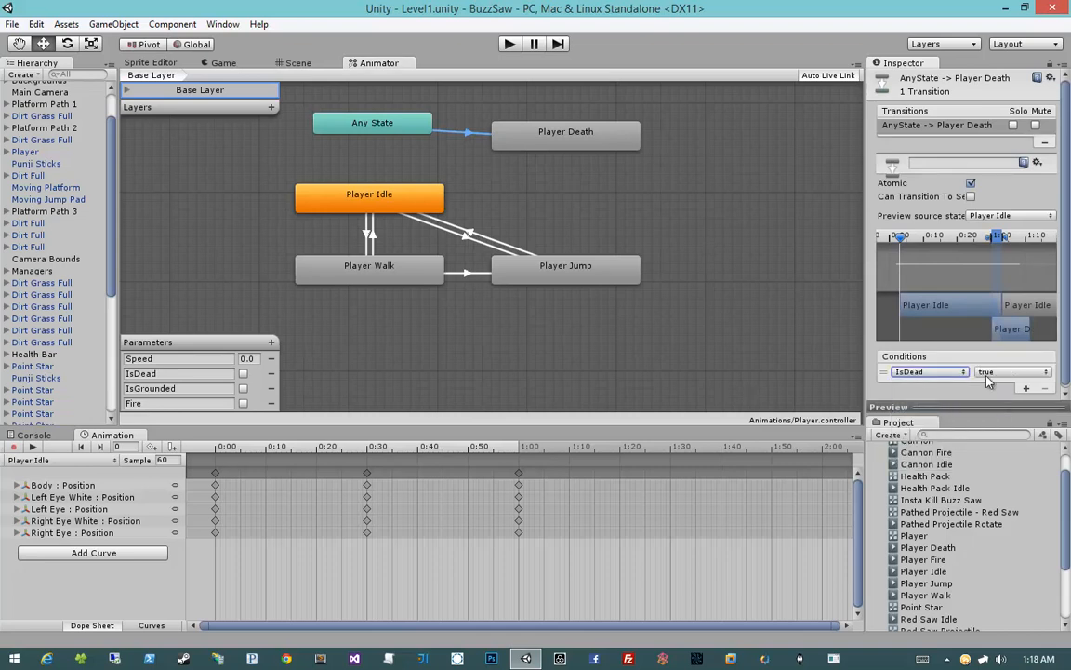
click(551, 140)
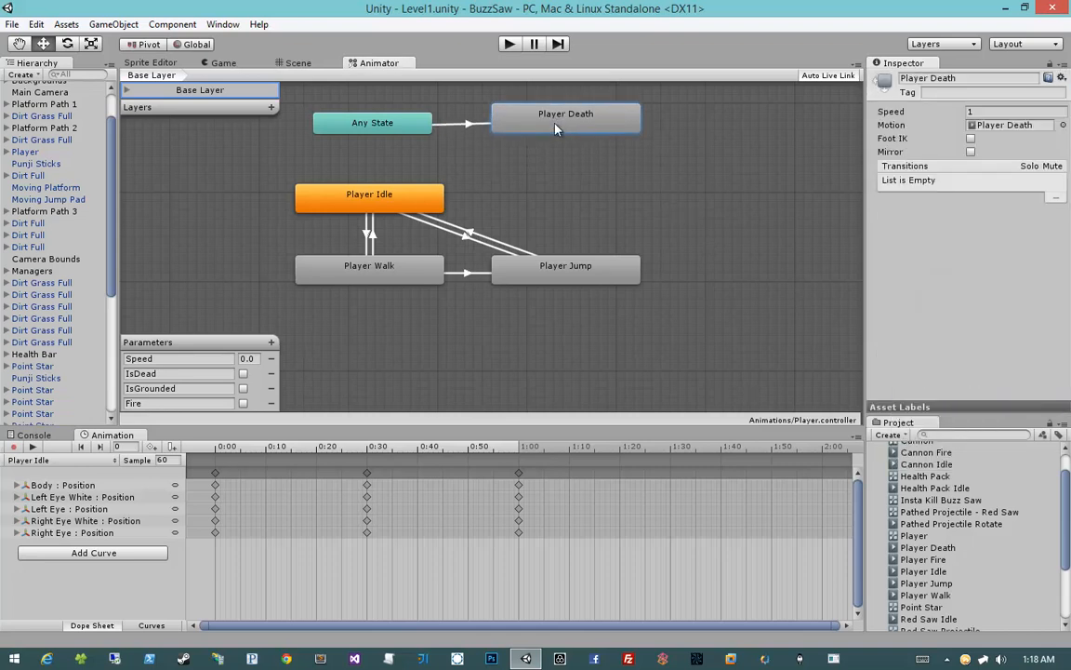
click(468, 136)
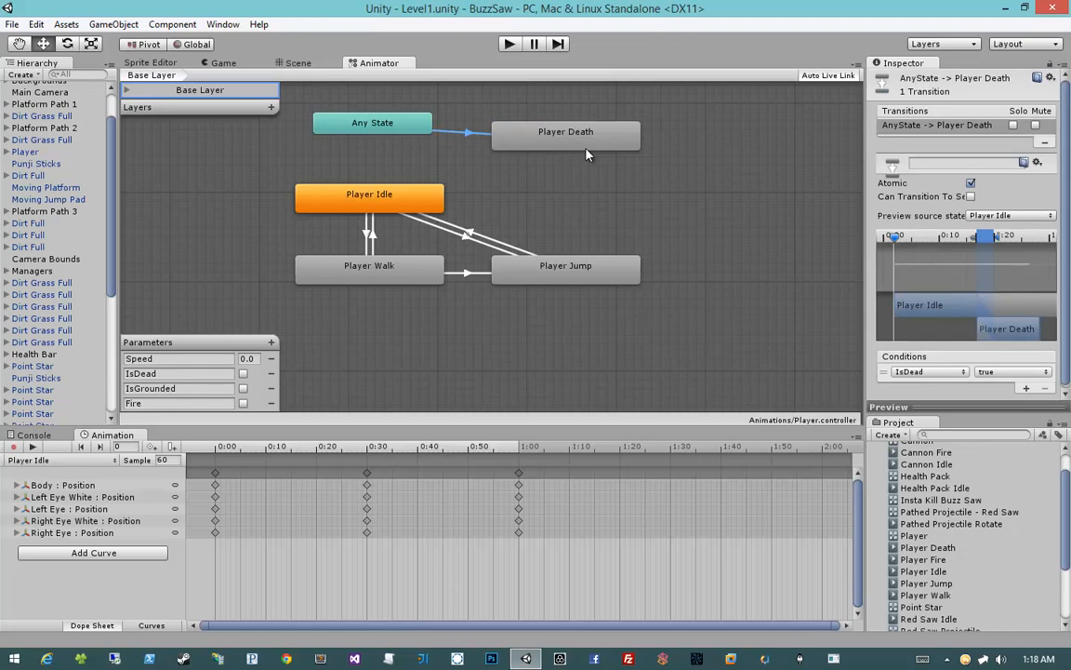
Step: Create a transition from the Player Death state to the Player Idle state
right_click(547, 136)
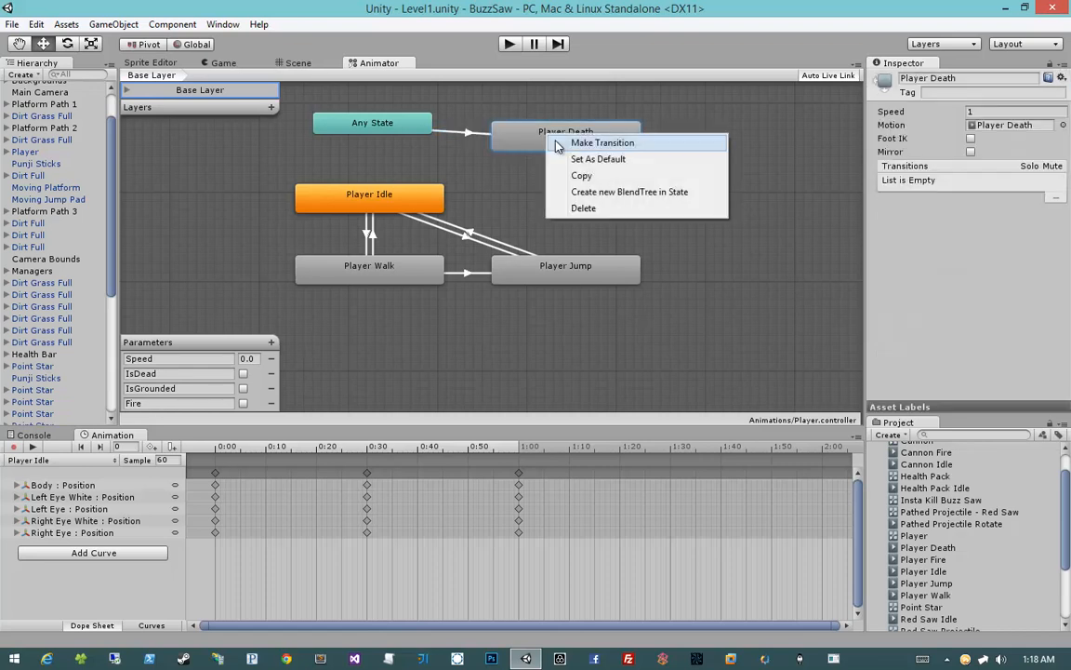
click(569, 143)
click(418, 203)
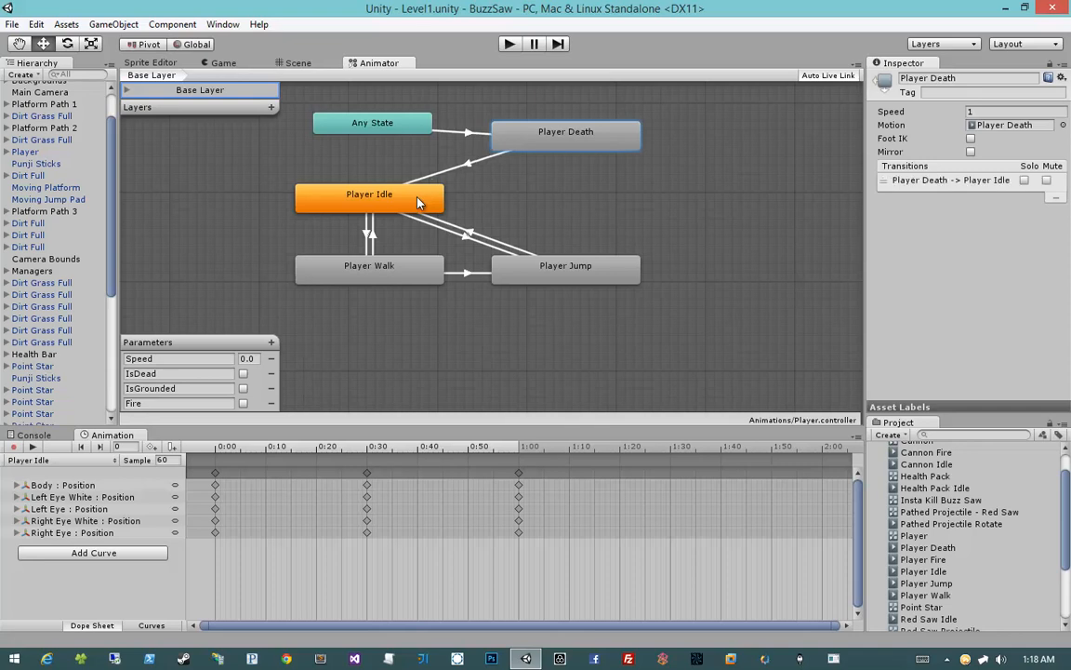
Step: Set the condition of the Player Death to Player Idle transition to IsDead false
click(465, 169)
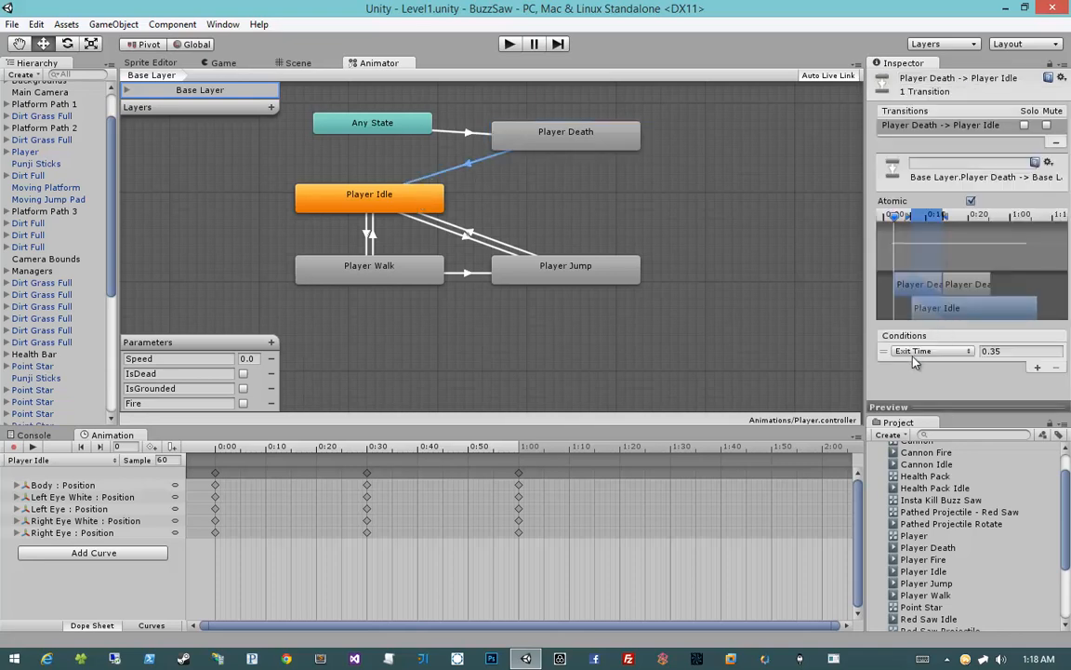
click(914, 352)
click(928, 383)
click(1019, 350)
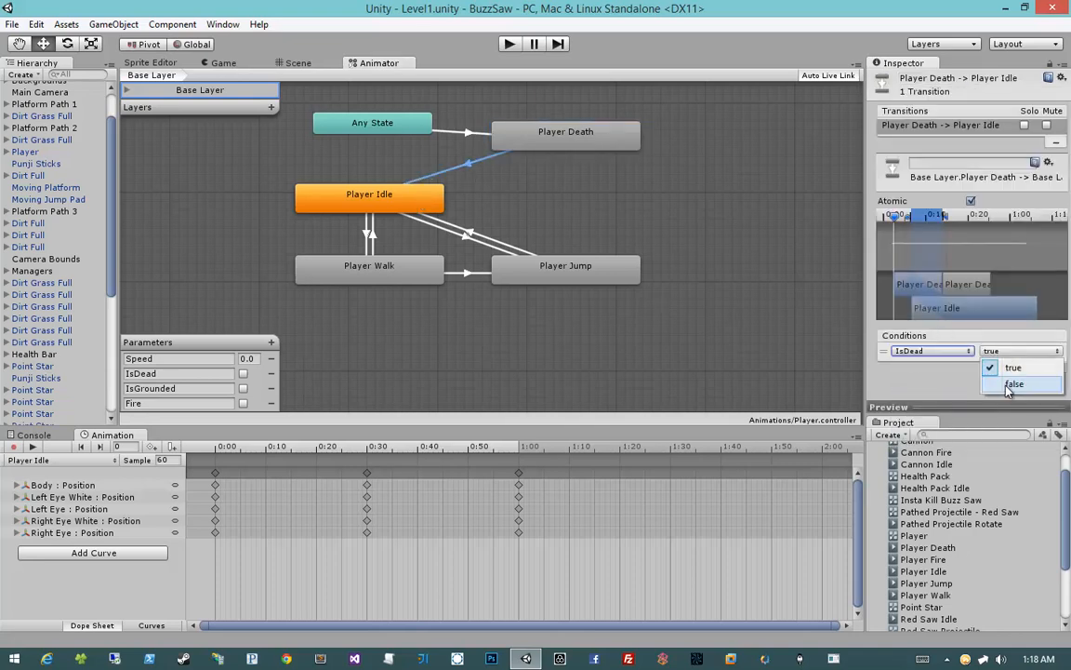
click(1012, 384)
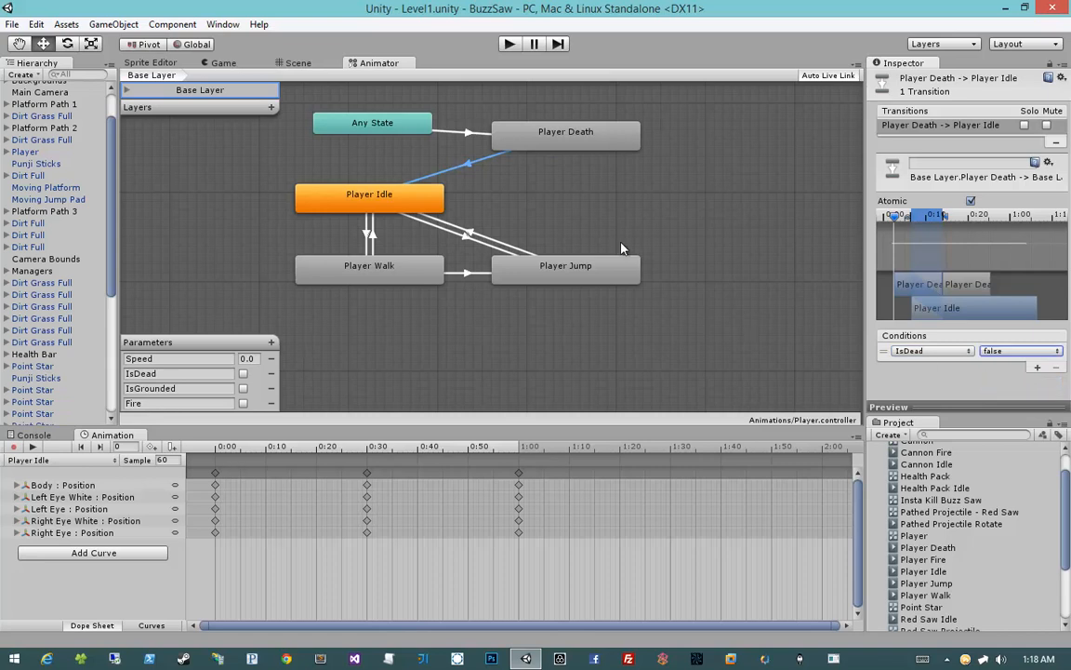
click(496, 132)
click(472, 165)
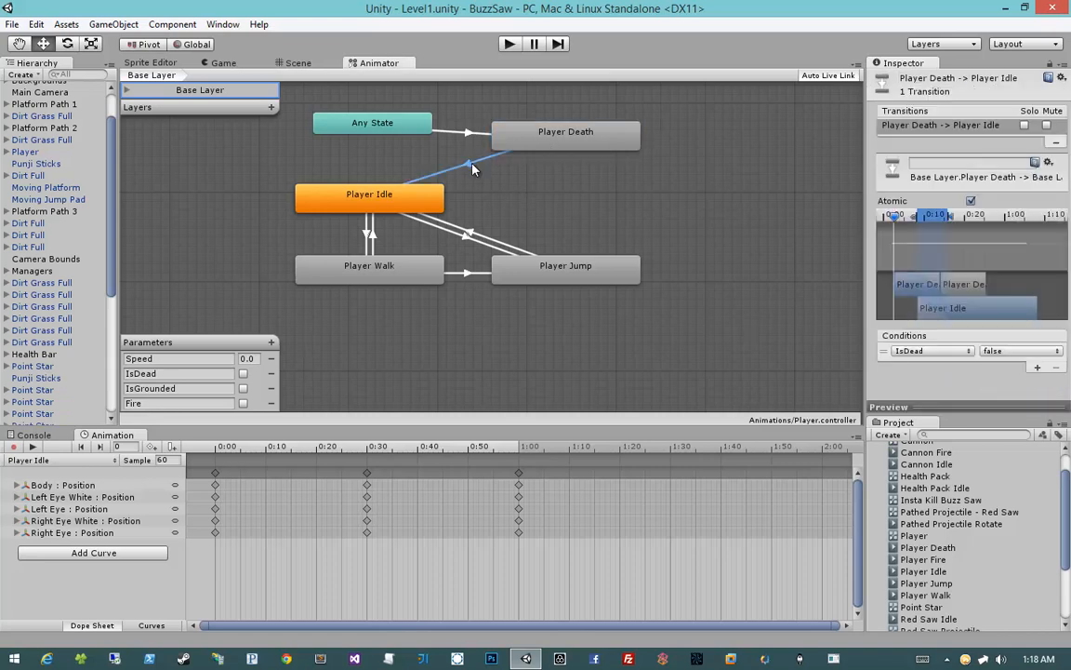
Step: Move the Player Death state slightly up so that it lines up with Any State
click(388, 193)
click(410, 179)
click(560, 150)
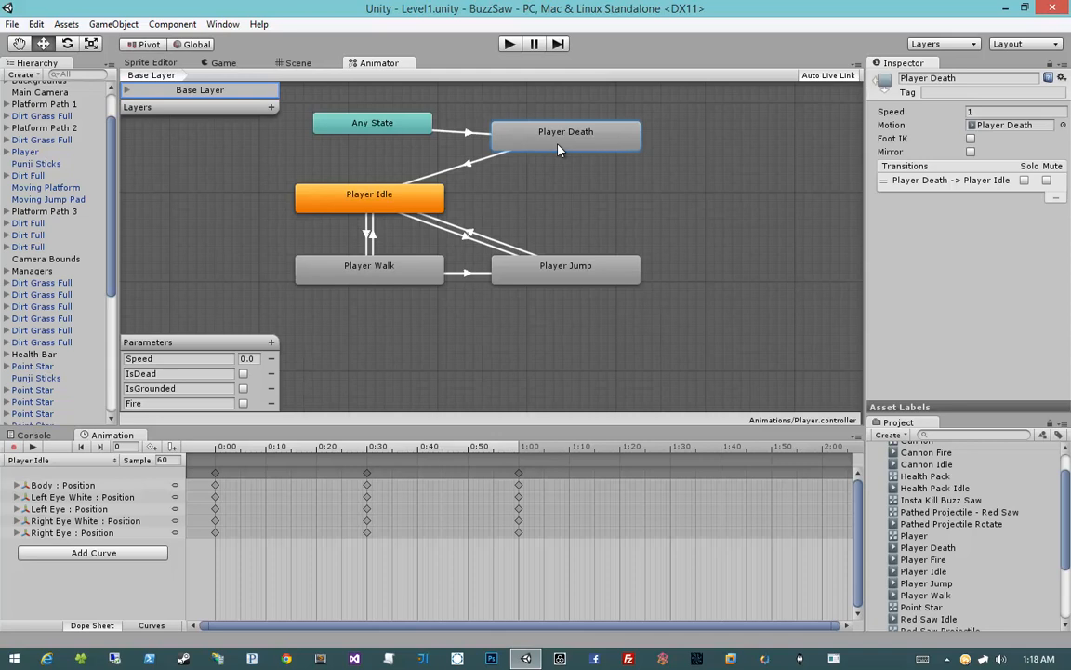
drag(558, 150, 559, 140)
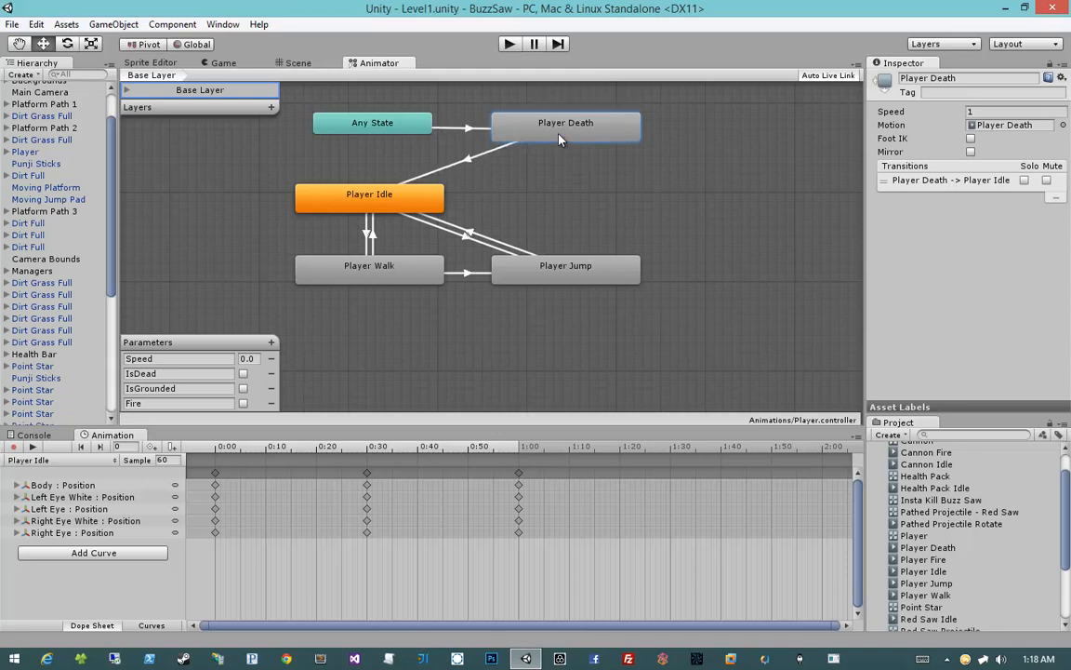
Step: Turn off Loop Time for the Player Death animation clip in the Animations folder
scroll(930, 502, up, 2)
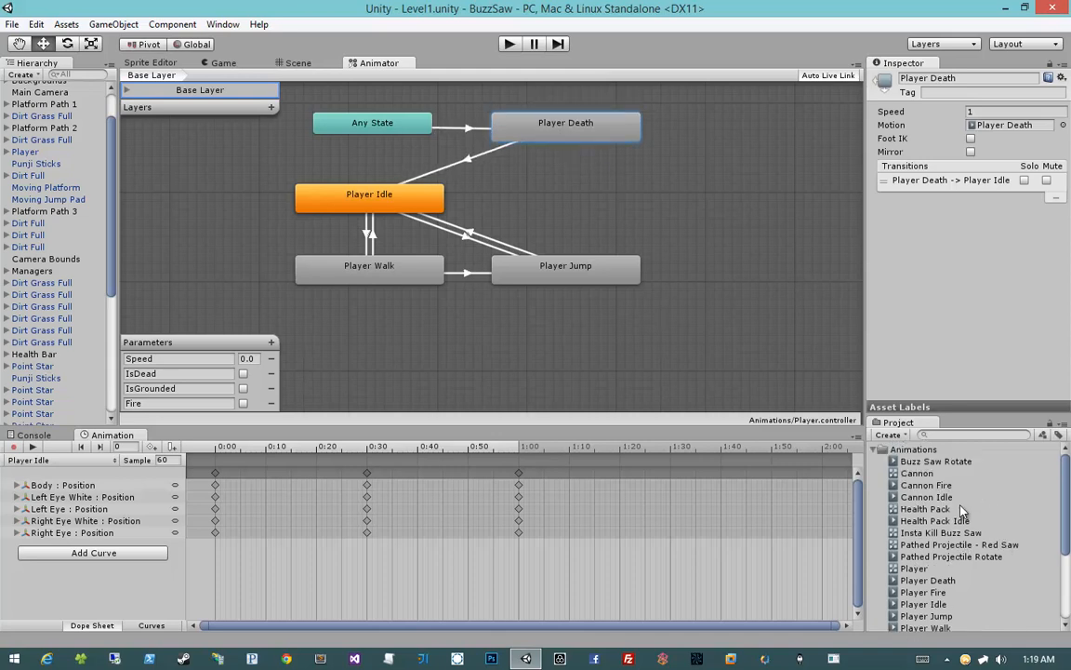
click(875, 449)
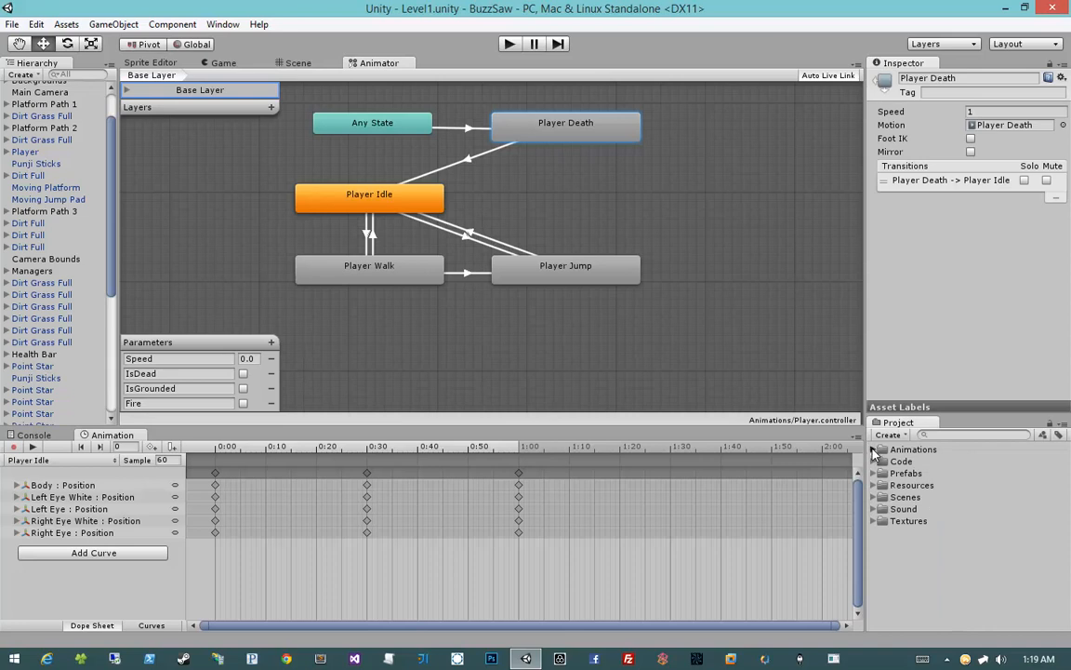
click(876, 449)
scroll(889, 493, down, 3)
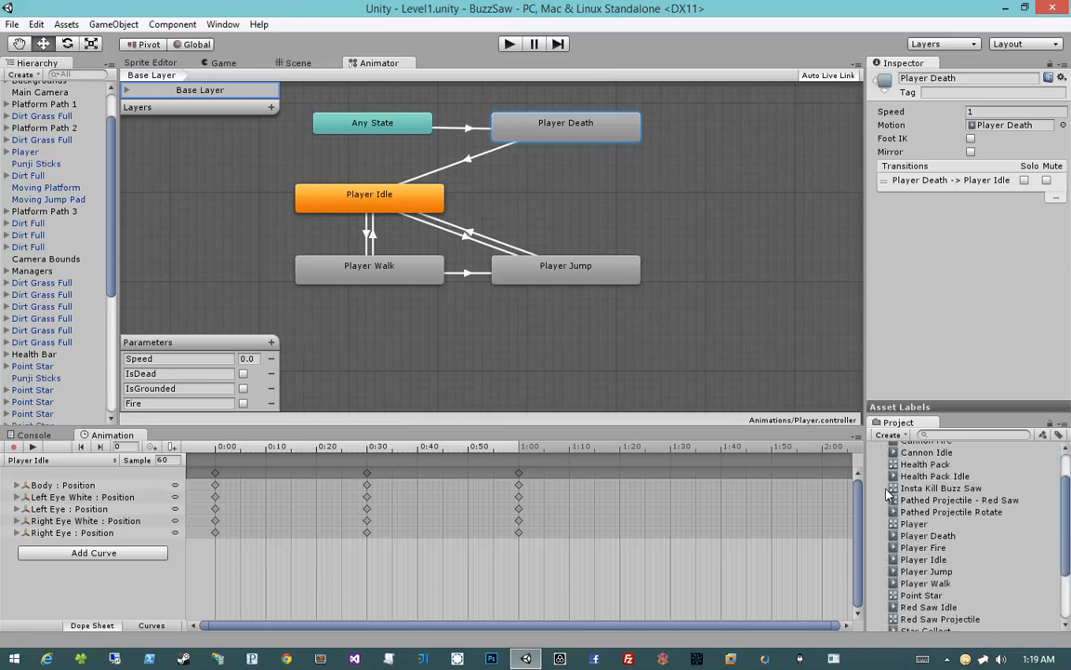
click(916, 491)
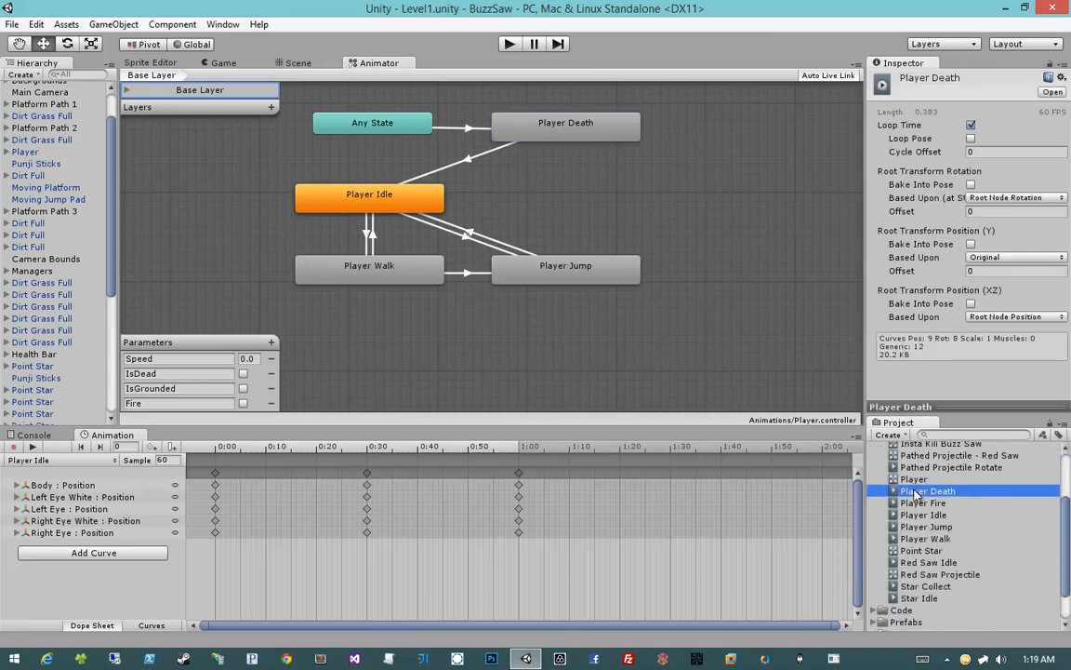
click(970, 127)
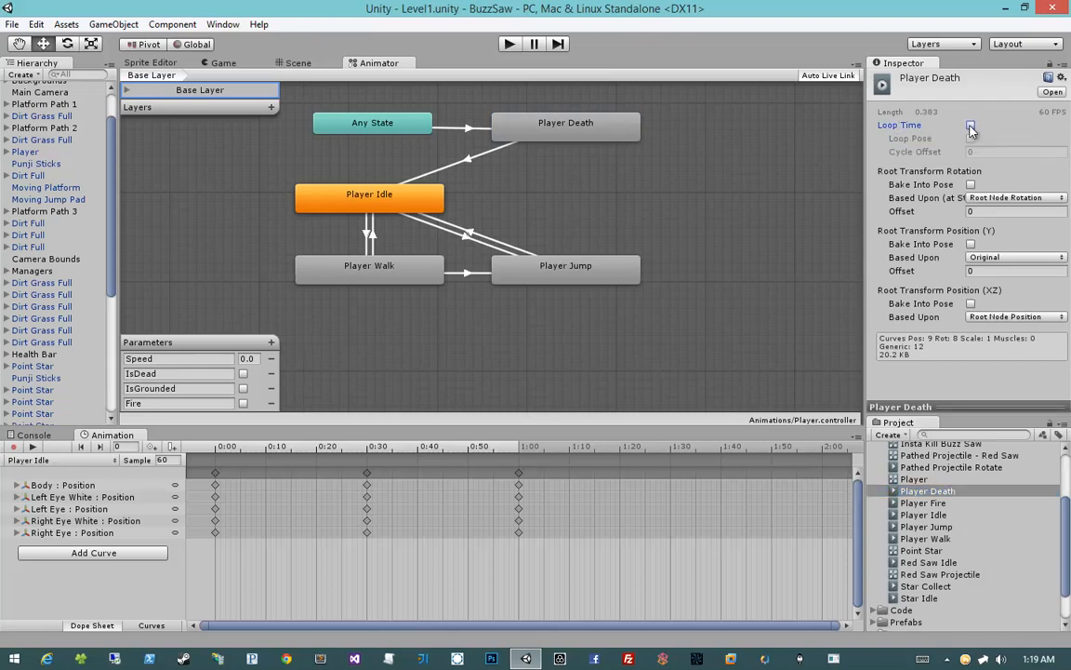
Step: Review the Player Death state, its transition to Player Idle, the Fire parameter and the Base Layer
click(551, 132)
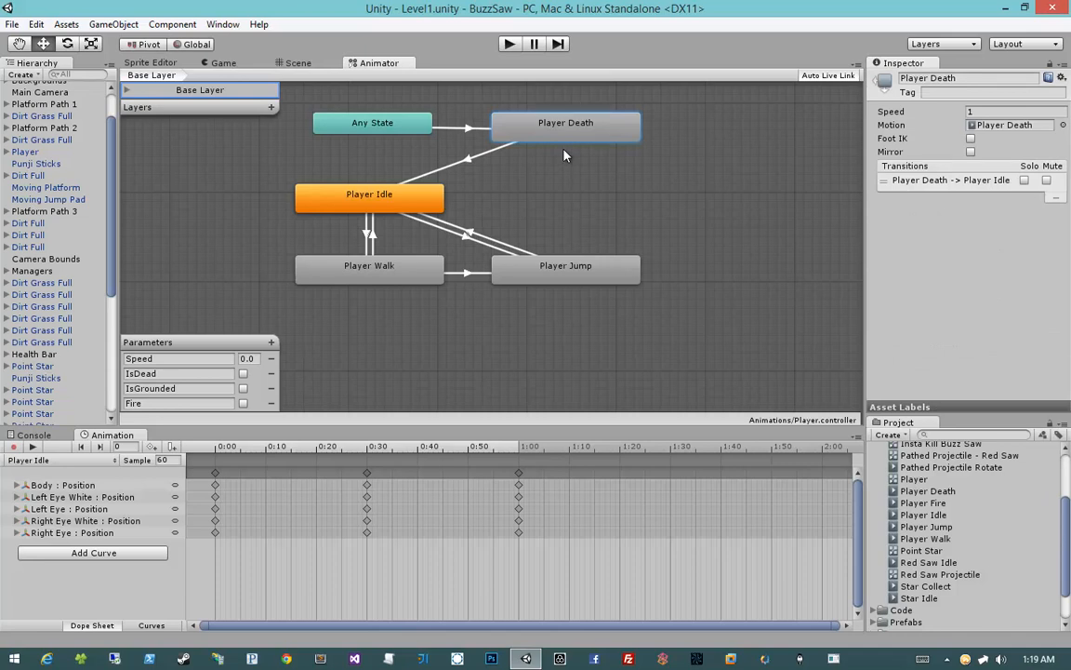
click(470, 164)
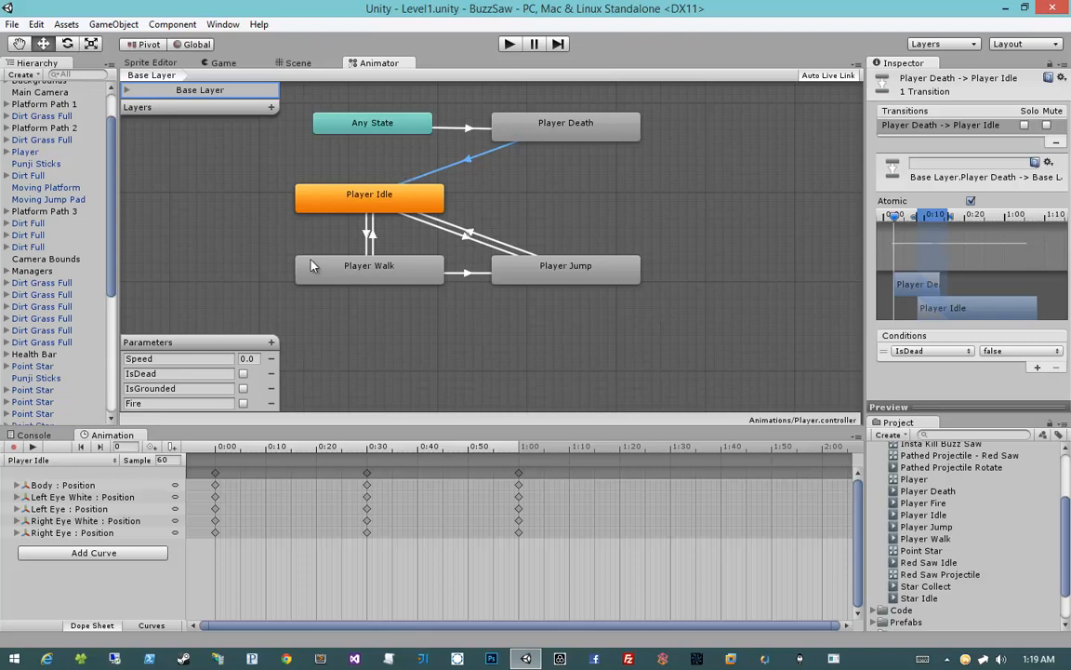
double_click(173, 404)
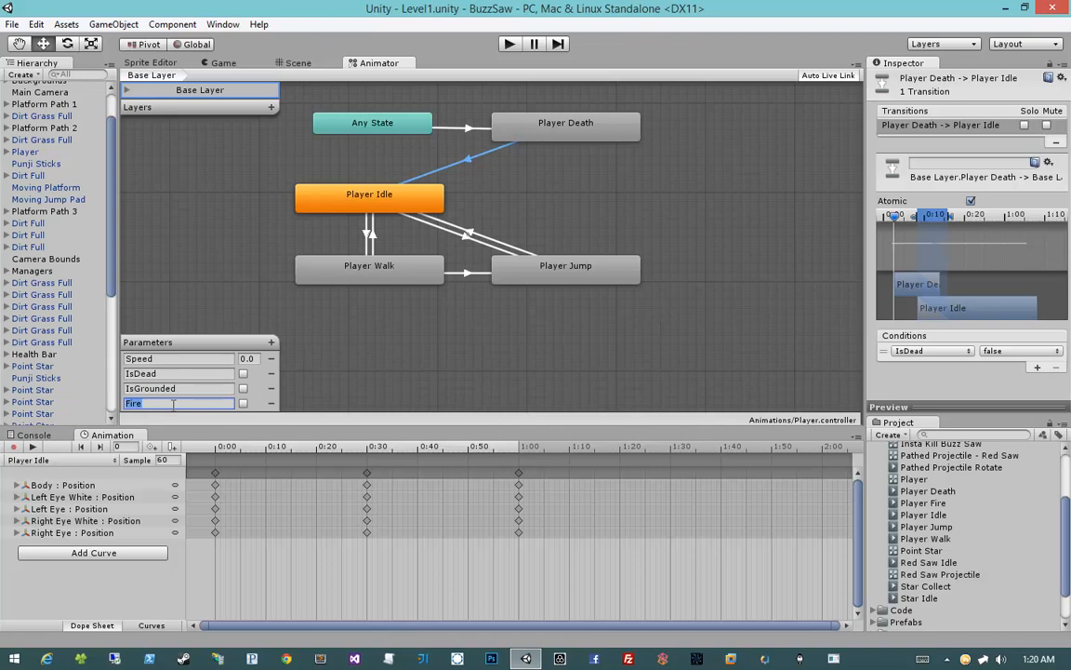
click(127, 91)
click(126, 91)
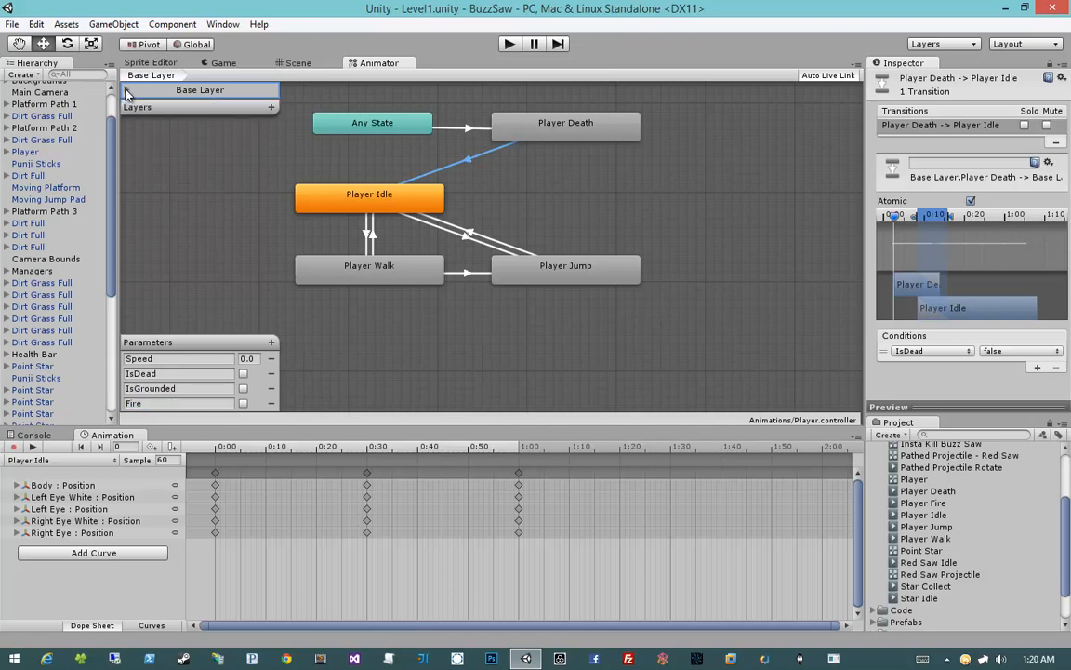
Step: Add an animator layer named Fire Layer with weight 1 and blending kept at Override
click(272, 109)
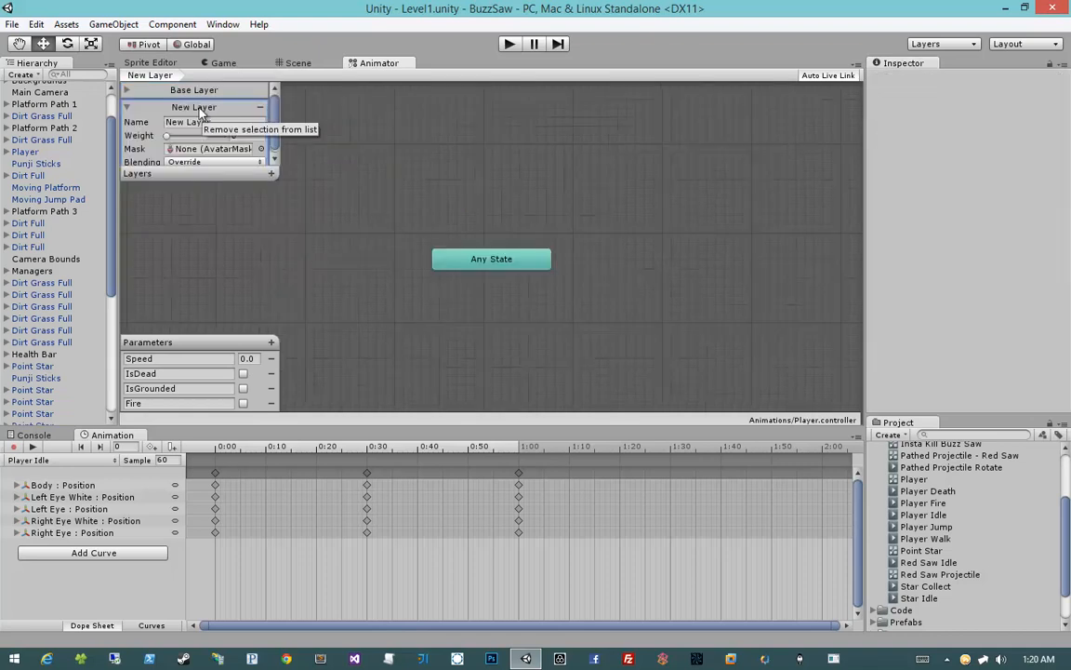
click(236, 122)
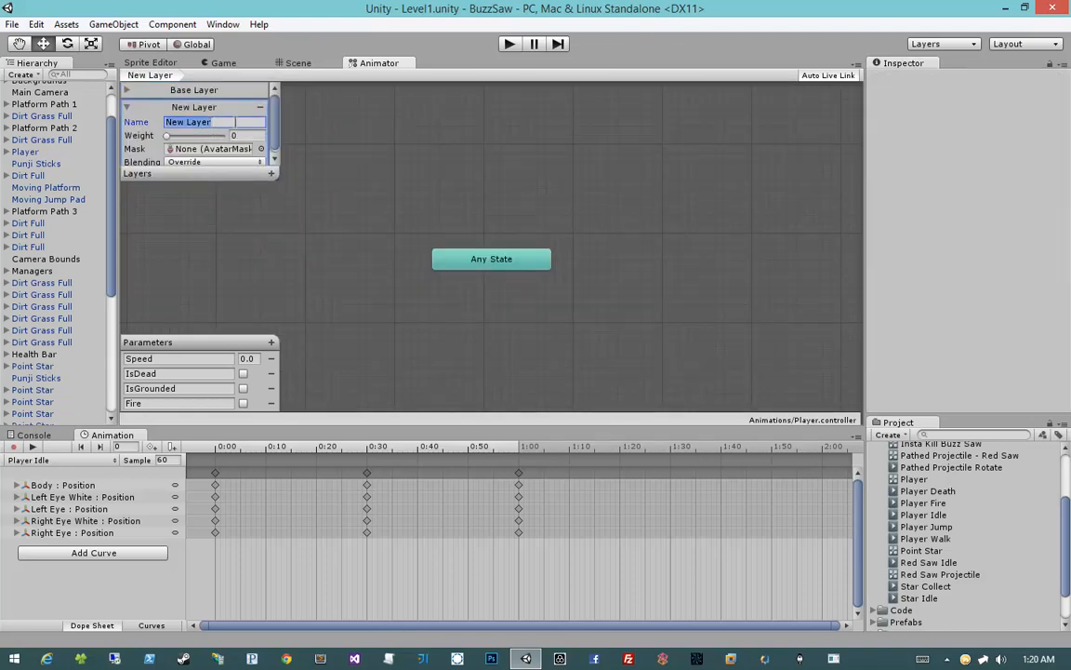
text(Fire Layer)
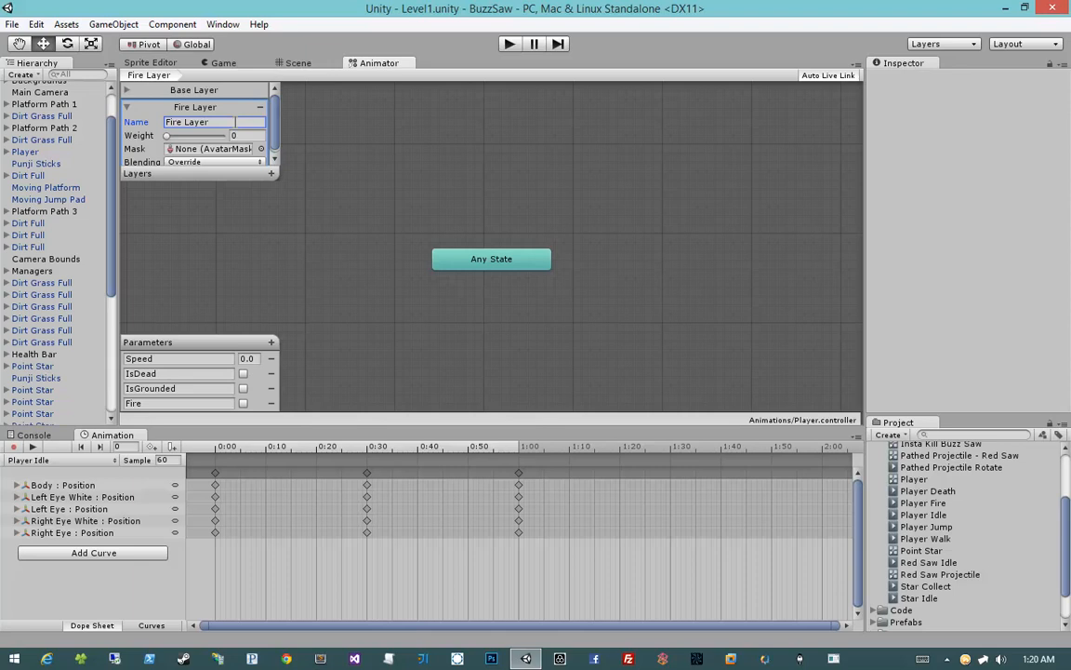
drag(167, 137, 230, 139)
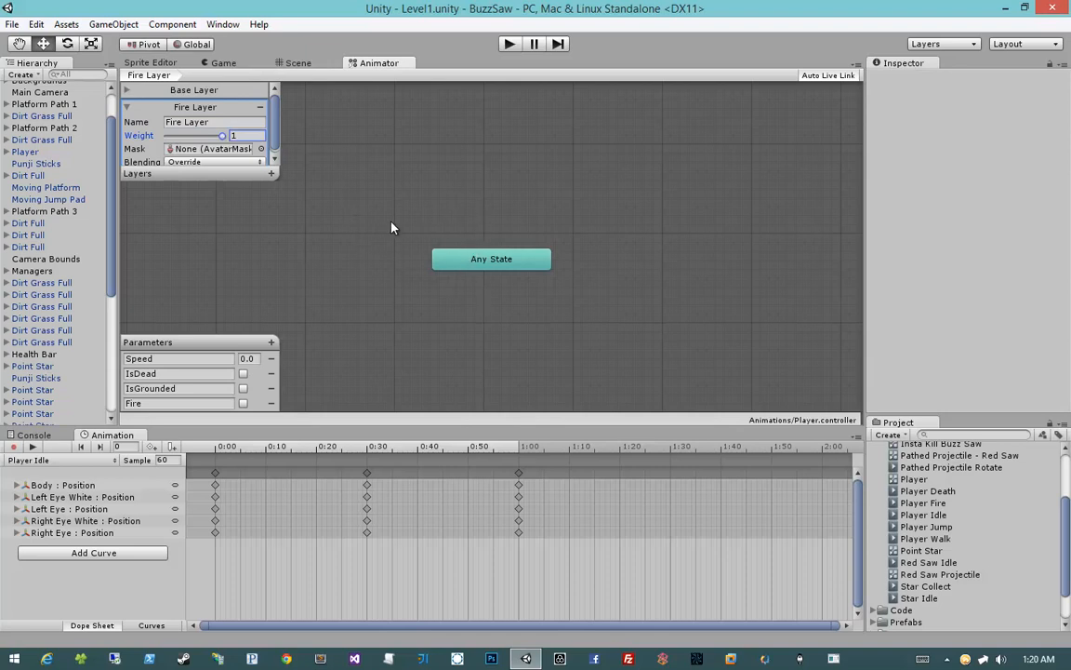
click(169, 161)
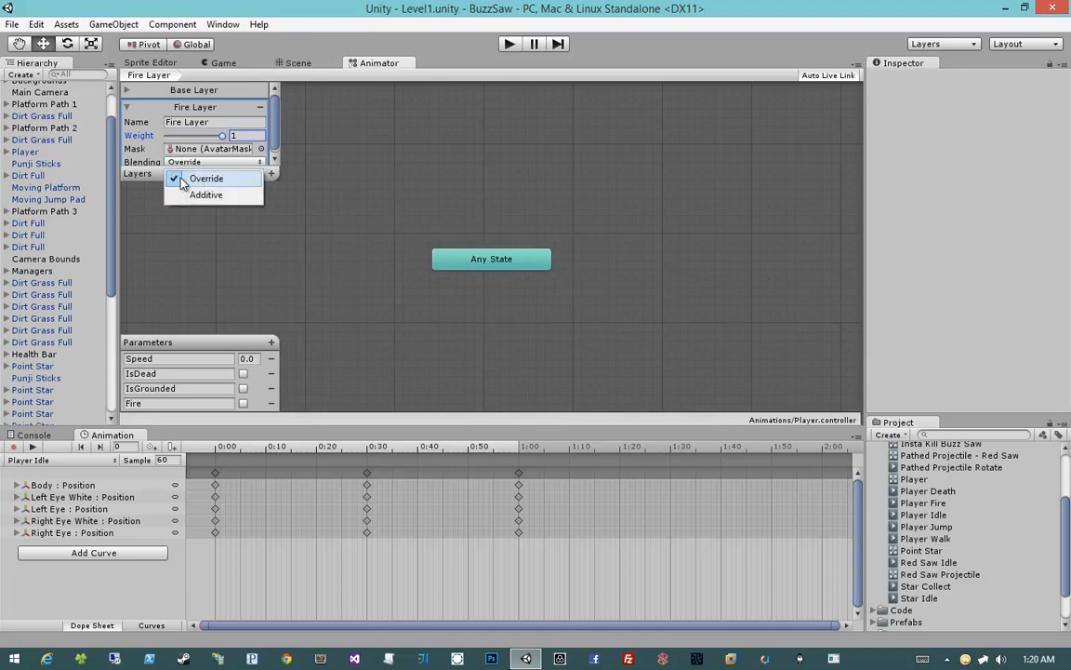
click(183, 180)
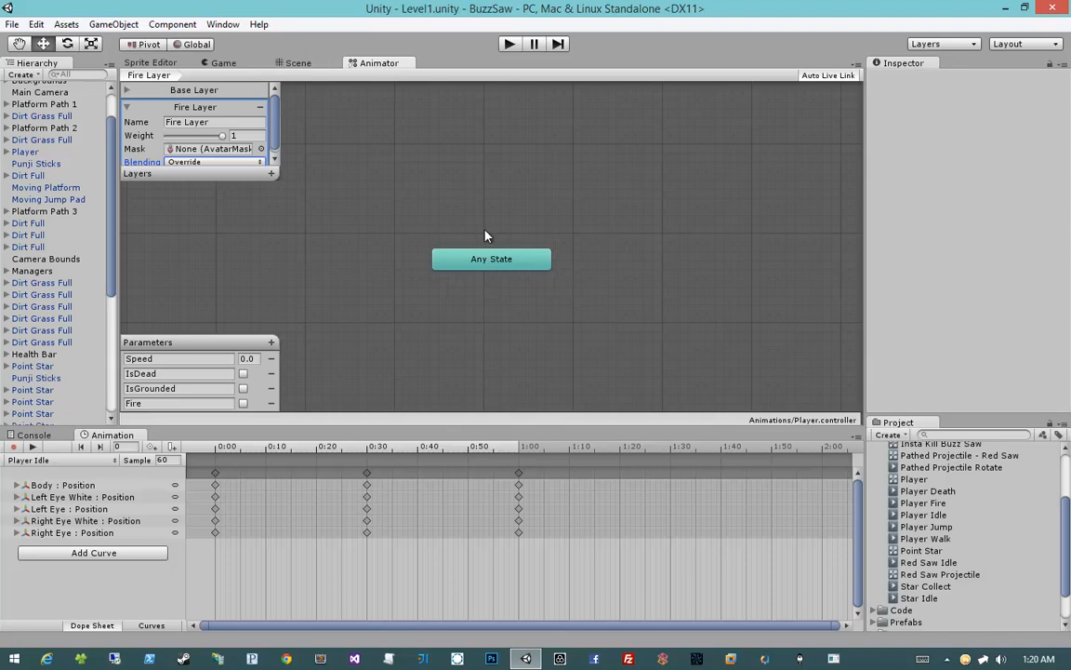
Step: Move Any State up in the Fire Layer and create an empty state placed below and left of it
drag(486, 259, 489, 191)
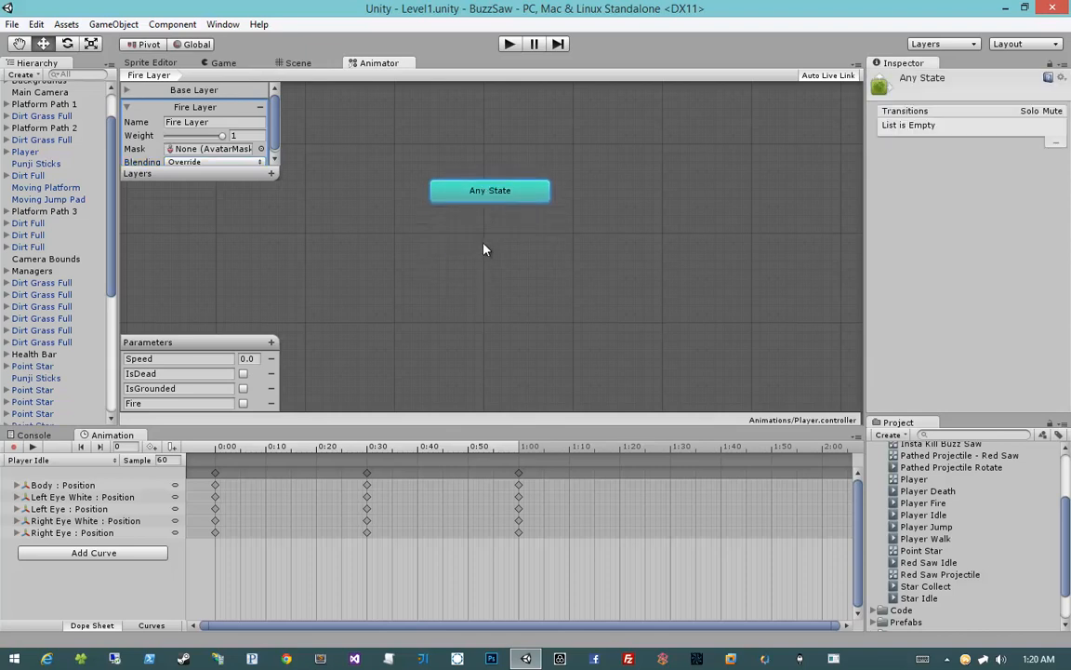
click(483, 249)
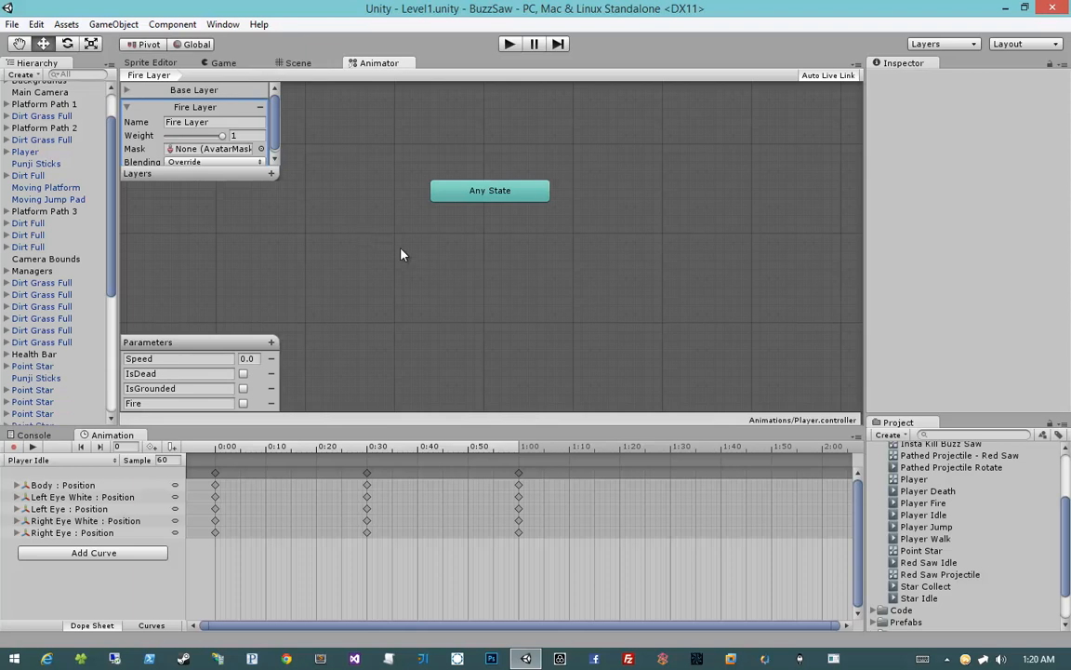
right_click(433, 244)
right_click(372, 242)
mouse_move(386, 252)
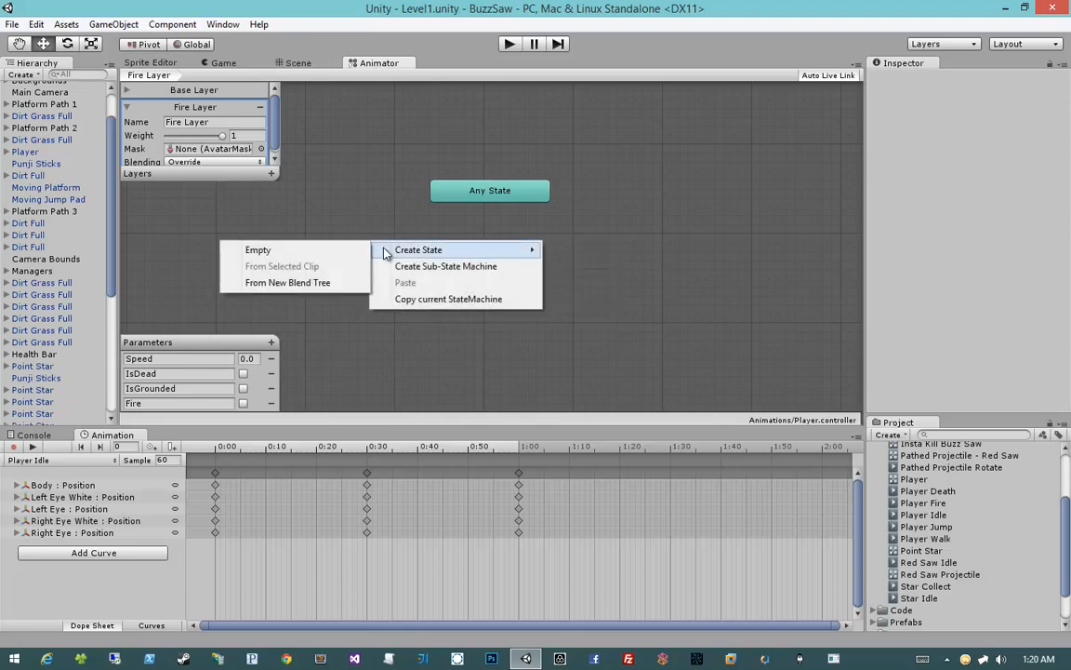
click(257, 249)
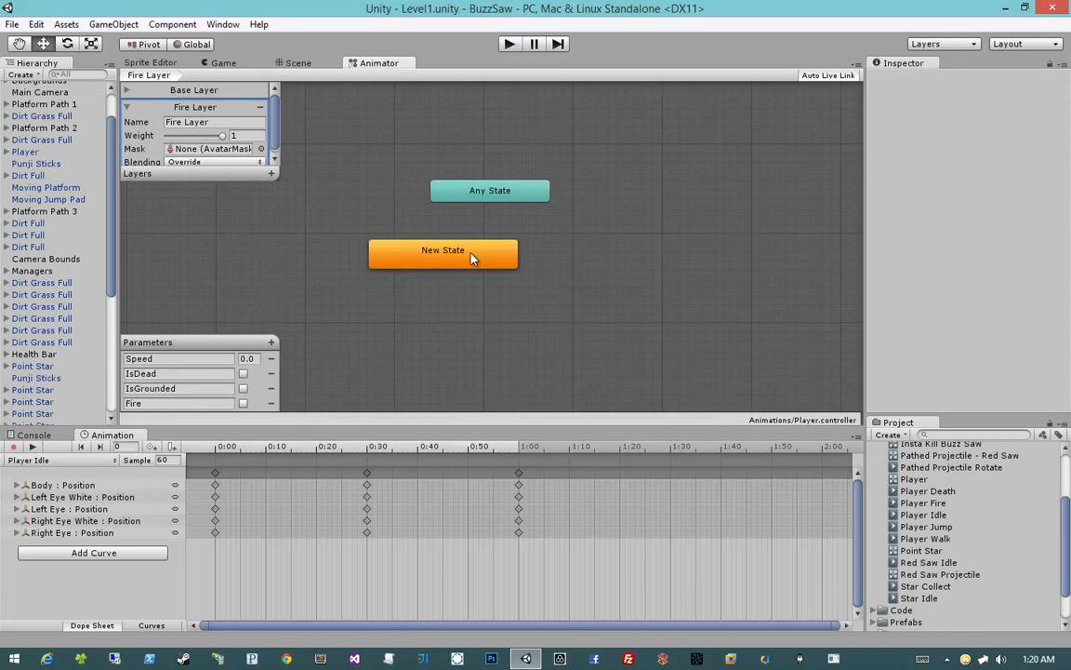
drag(471, 258, 398, 252)
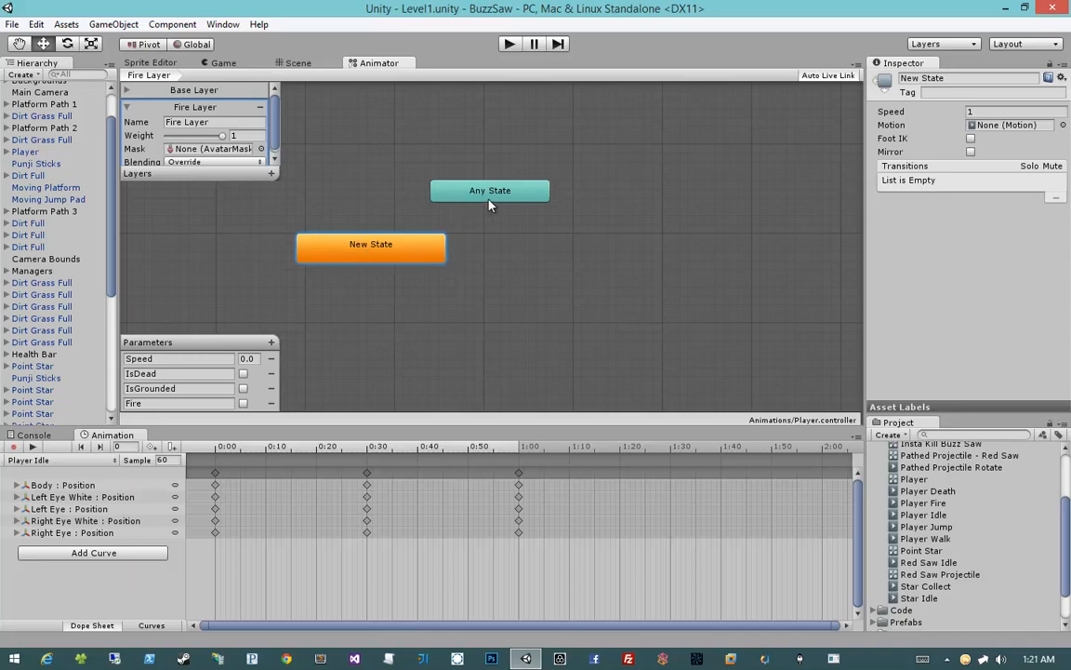
right_click(437, 193)
right_click(417, 250)
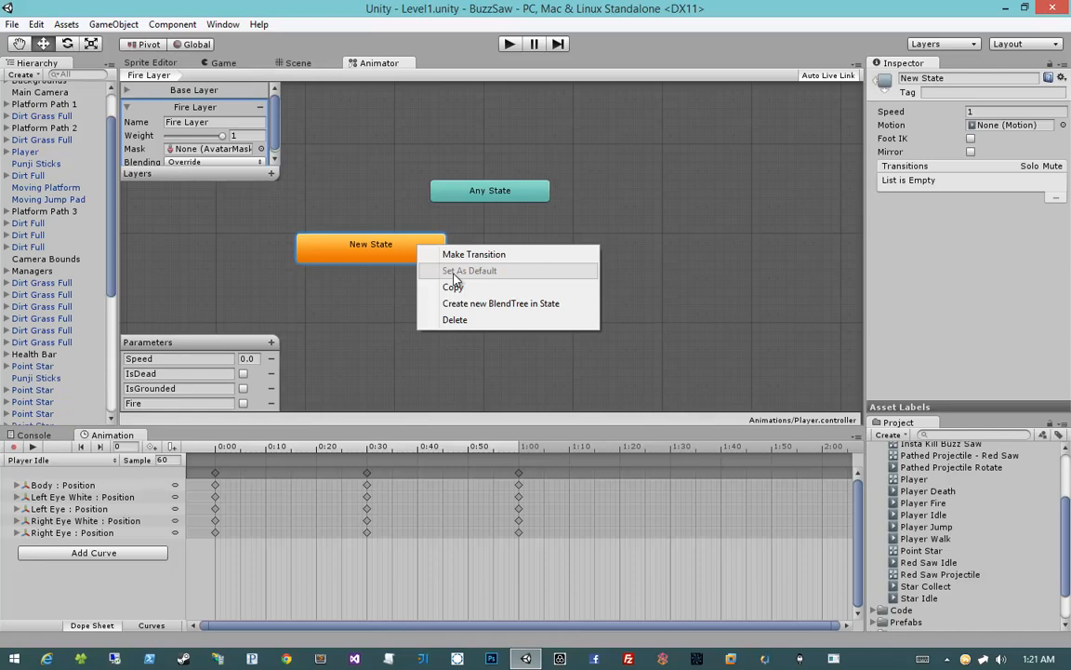
click(412, 265)
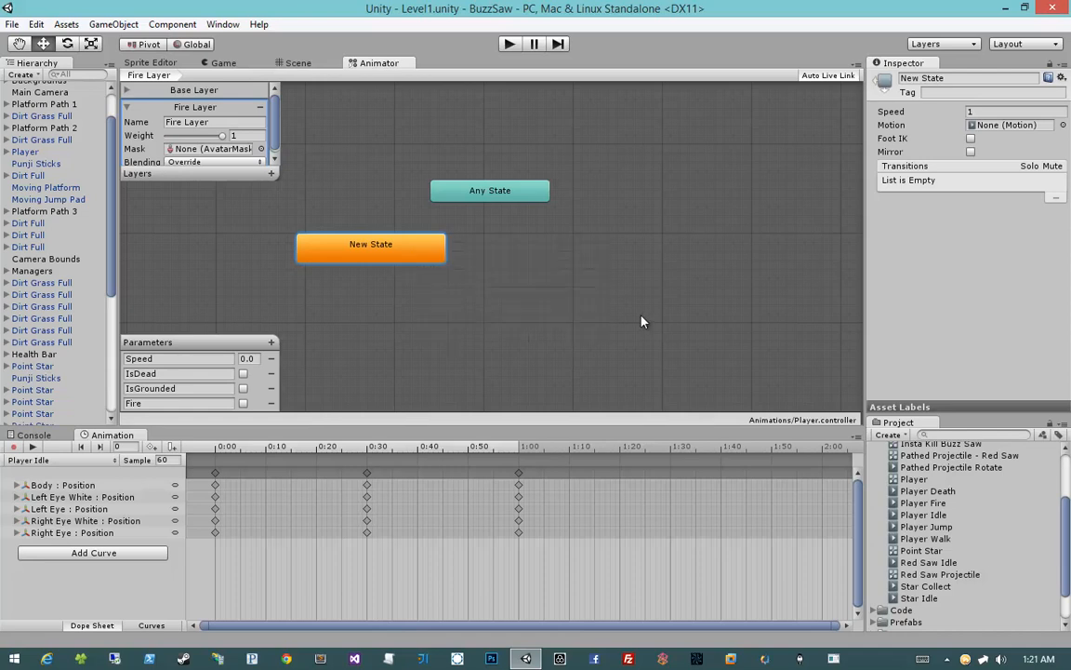
Step: Add the Player Fire clip to the Fire Layer as a state and align it level with New State on its right
click(919, 504)
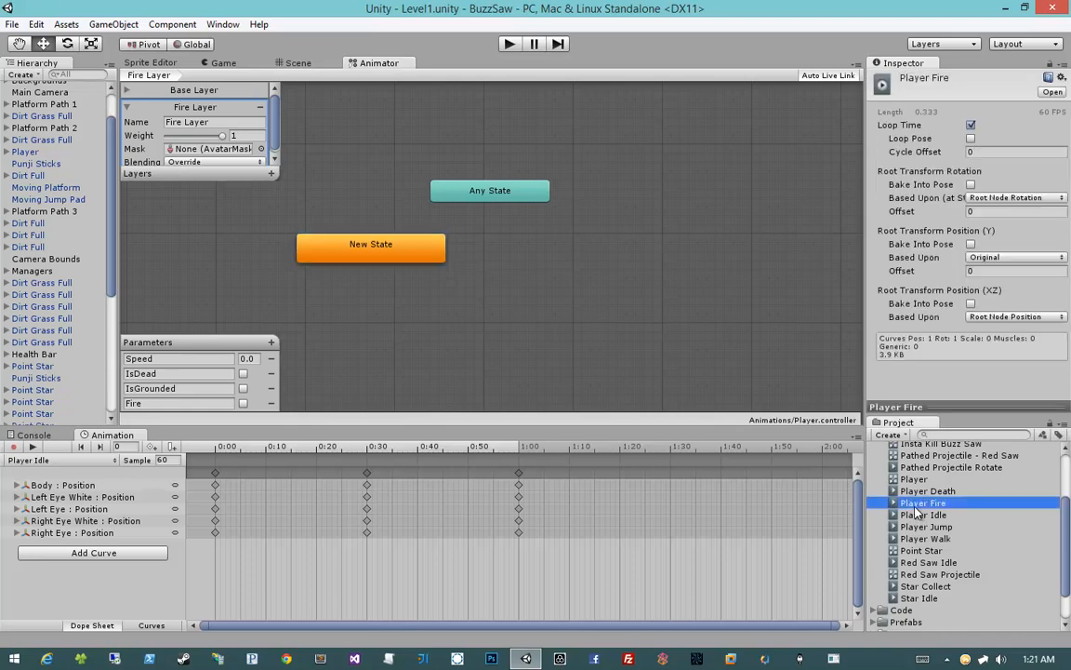
scroll(916, 512, up, 2)
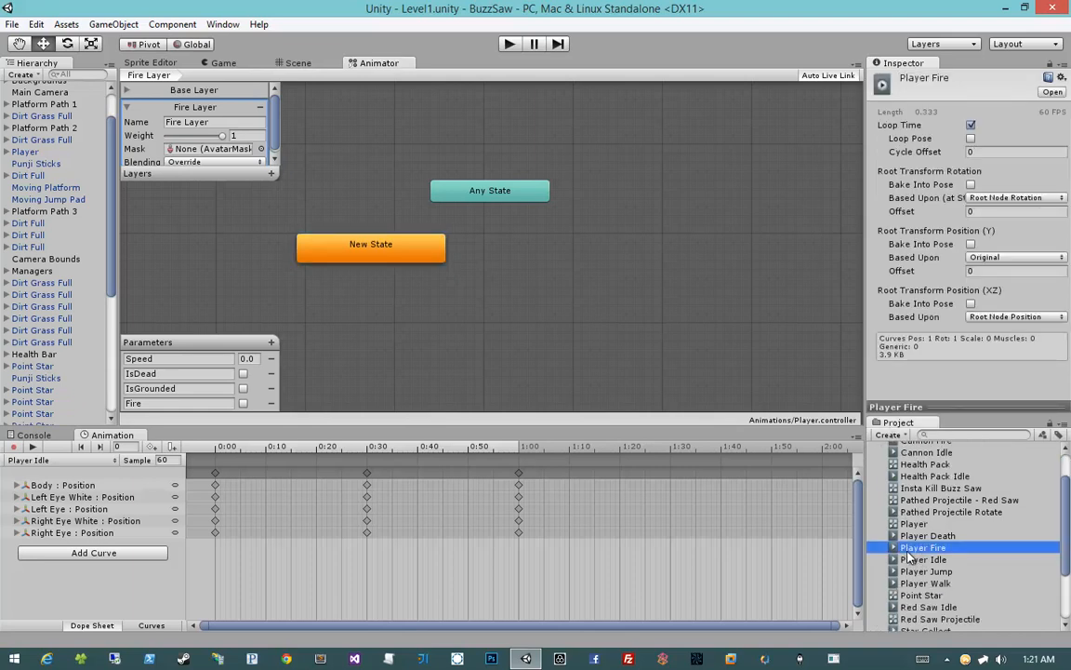
drag(908, 552, 637, 359)
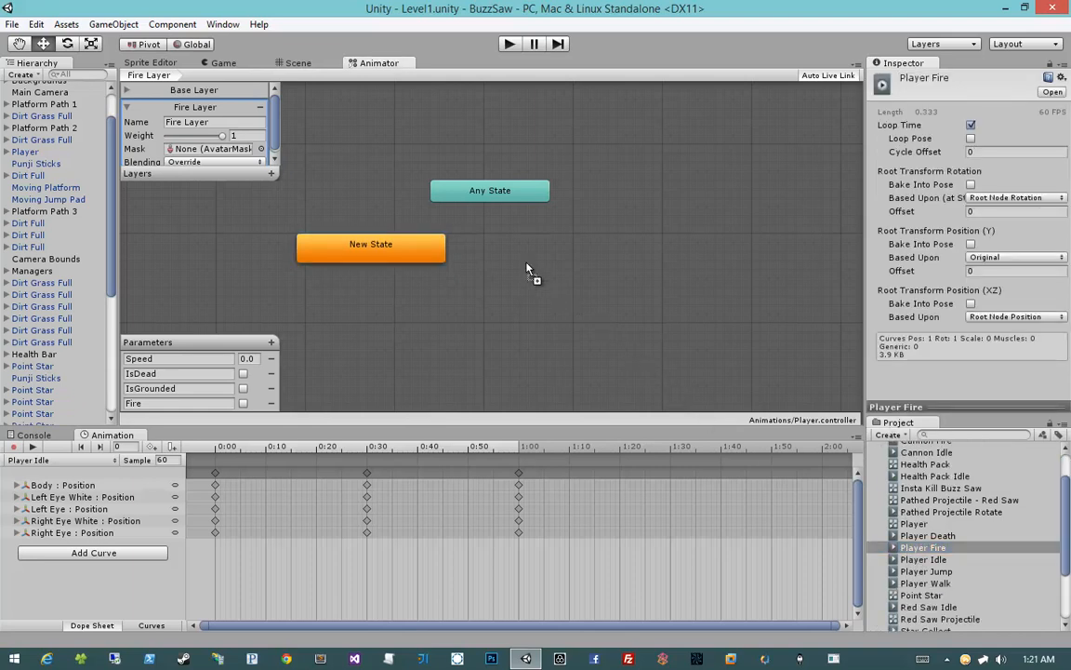
drag(526, 269, 527, 270)
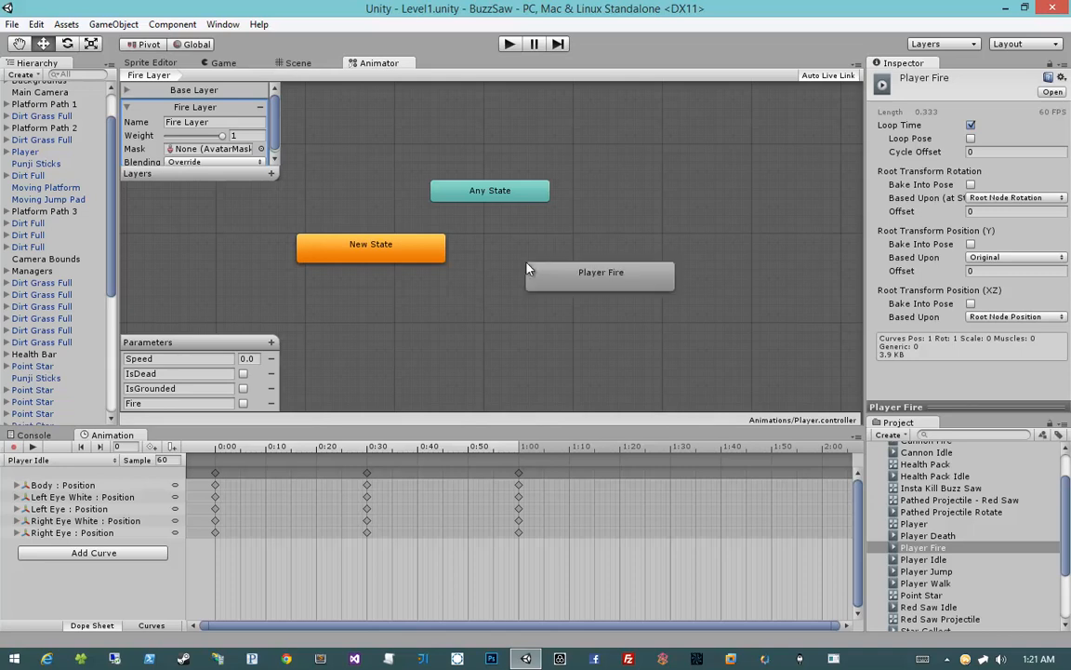
click(597, 279)
drag(597, 279, 584, 254)
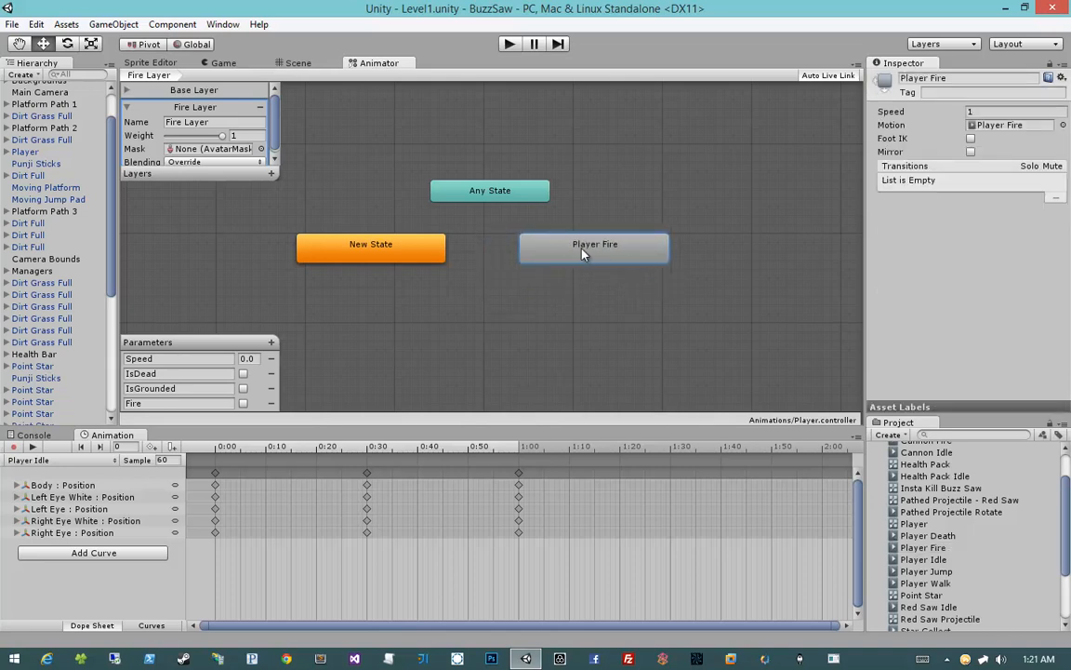
click(560, 296)
Step: Create a transition from New State to Player Fire and set its condition to Fire
click(413, 256)
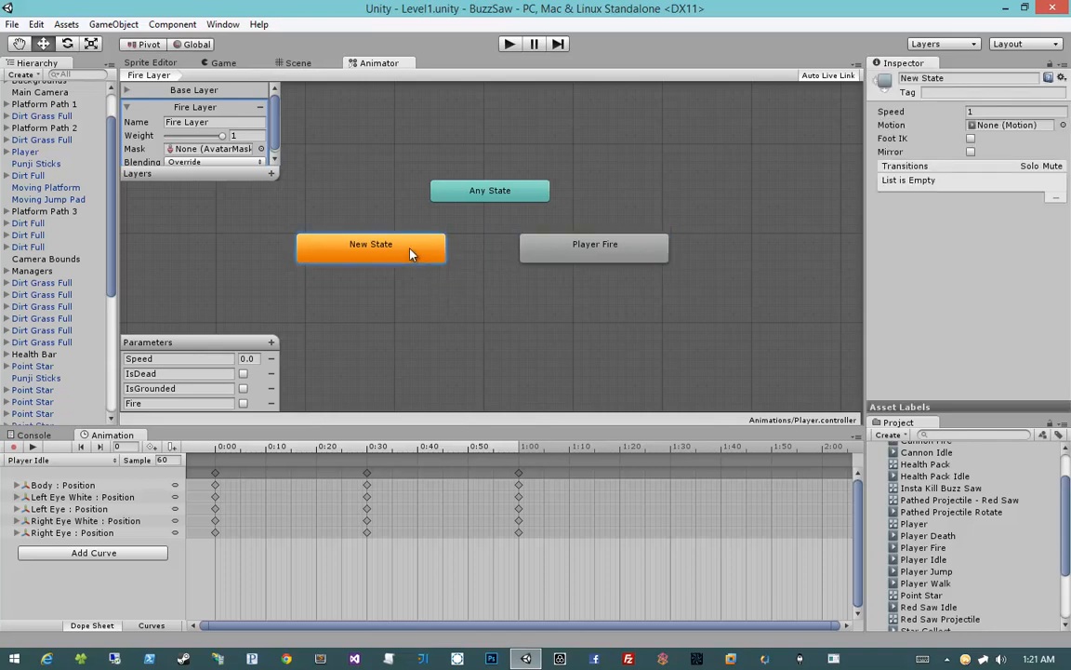
right_click(433, 260)
click(462, 259)
click(533, 254)
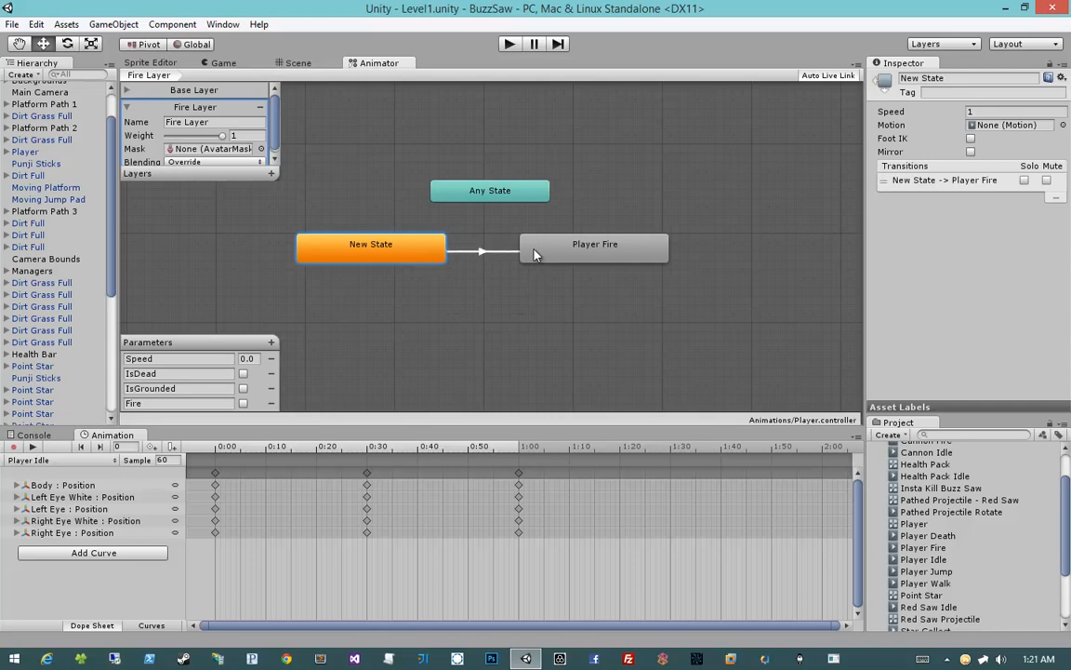
click(479, 253)
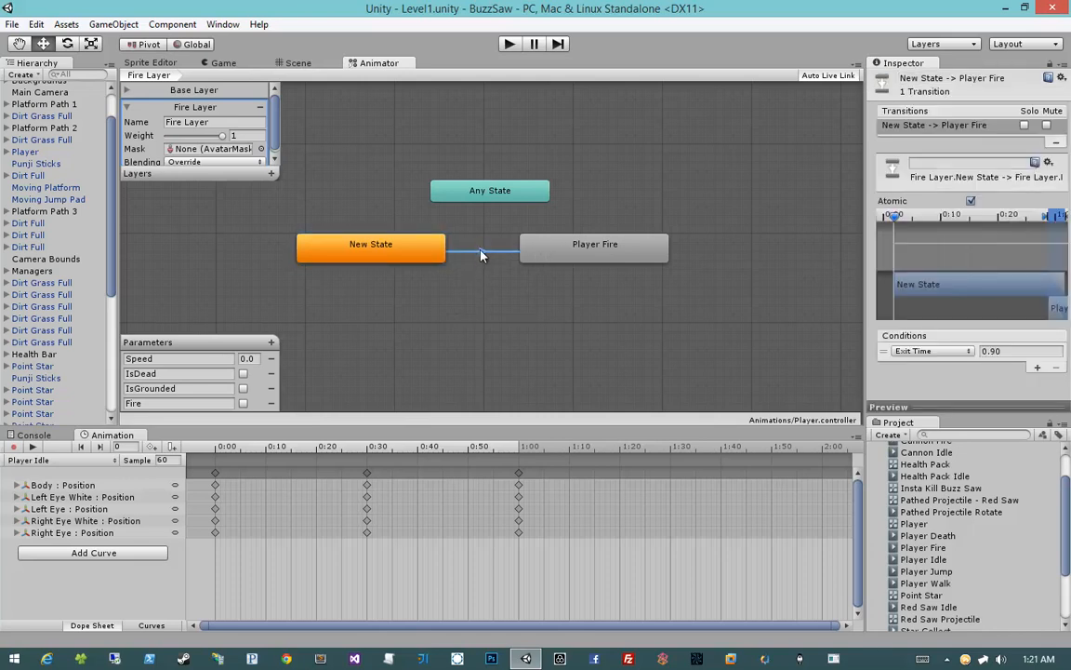
click(912, 359)
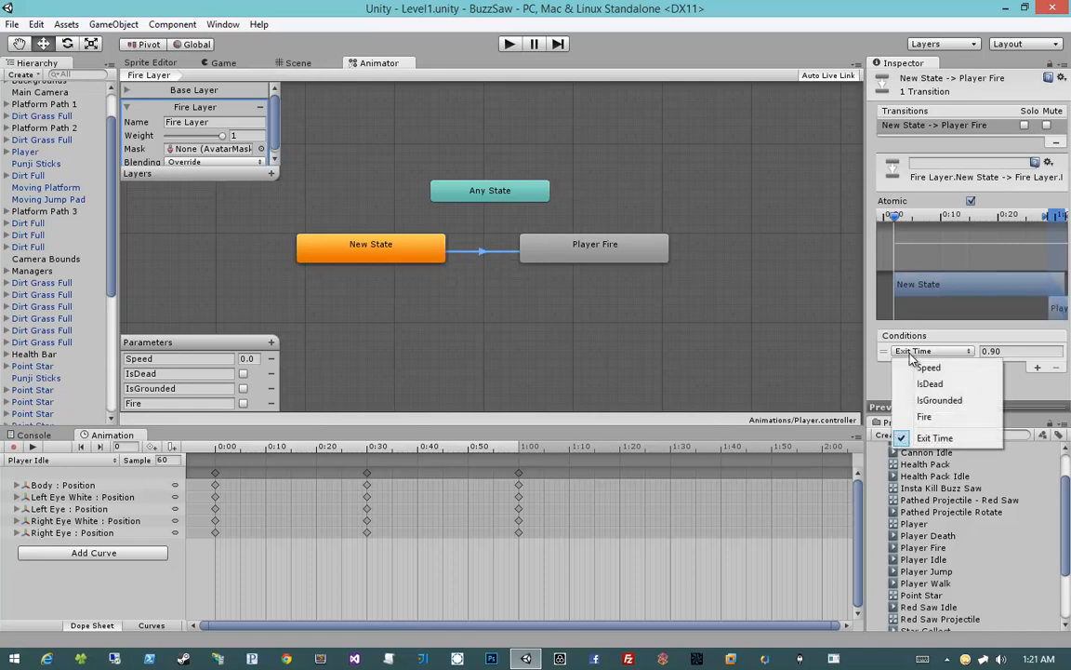
click(924, 413)
click(362, 261)
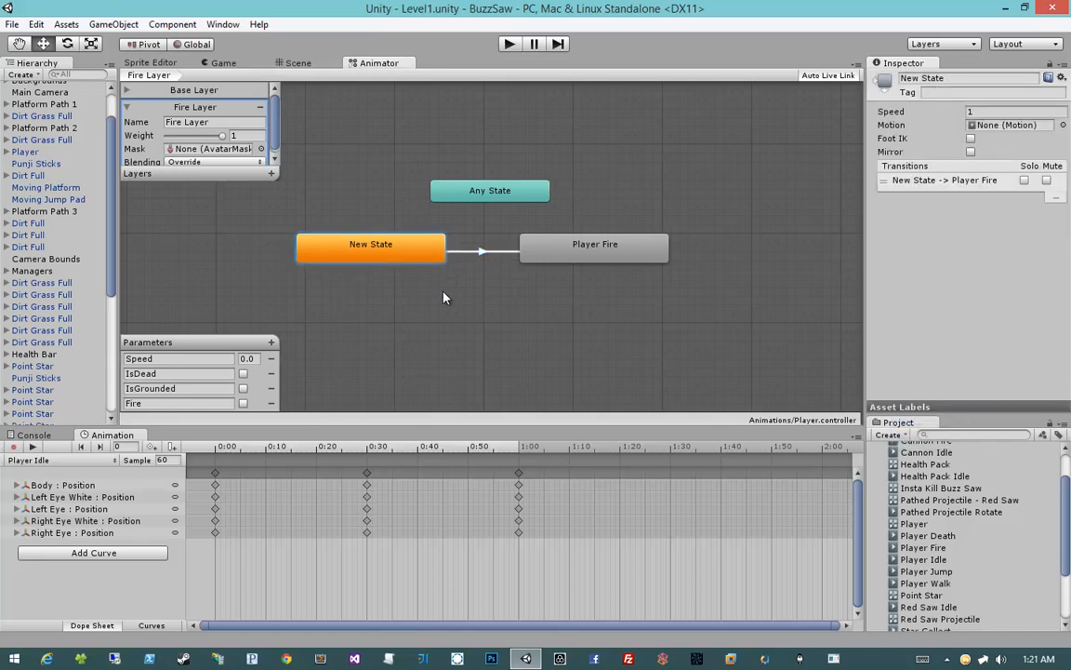
drag(477, 294, 700, 222)
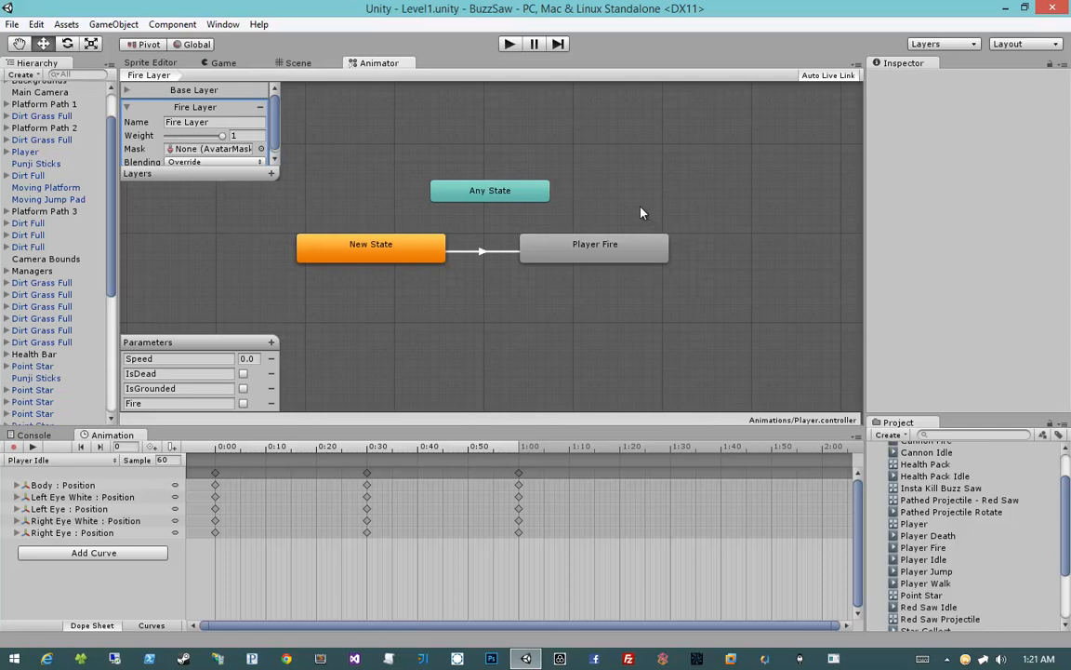
Step: Create a return transition from Player Fire to New State and turn off its Atomic option
click(595, 249)
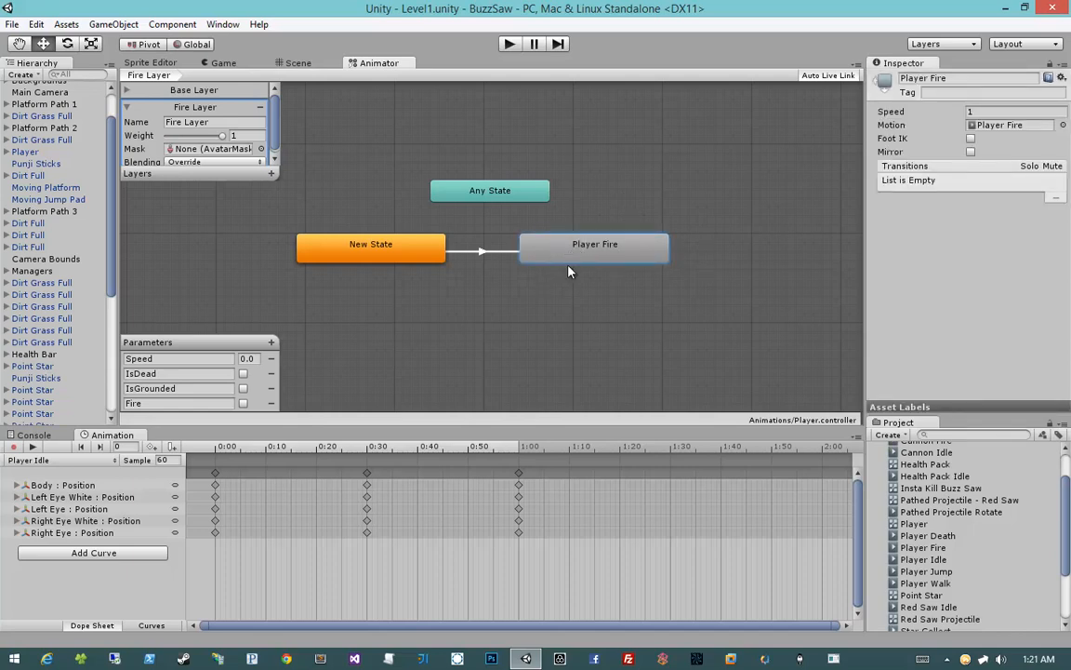
right_click(572, 249)
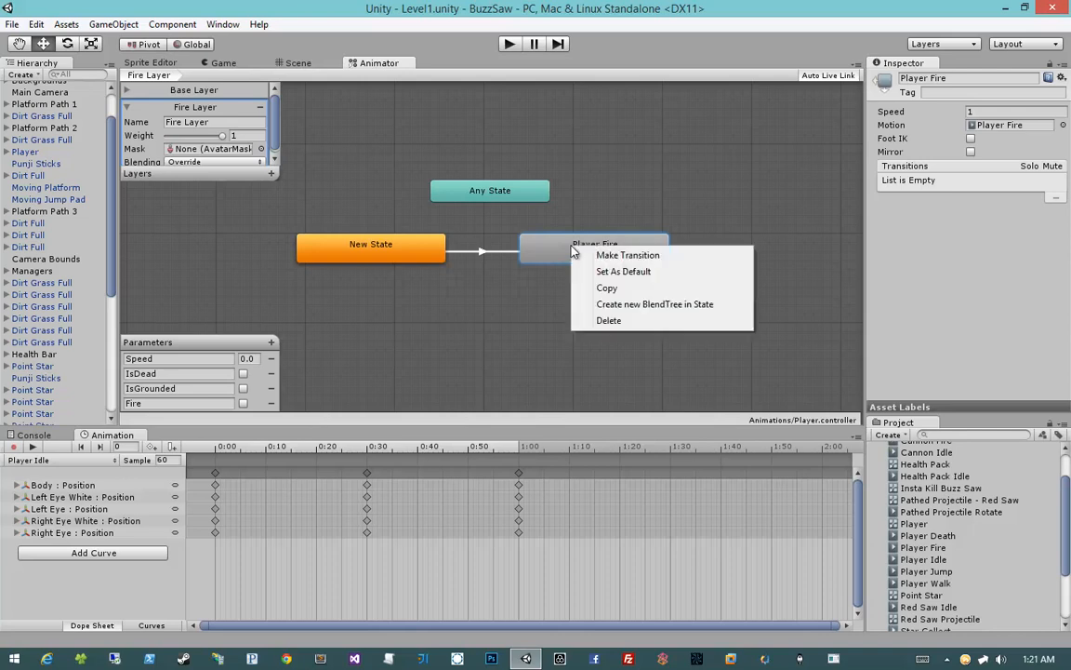
click(599, 254)
click(411, 249)
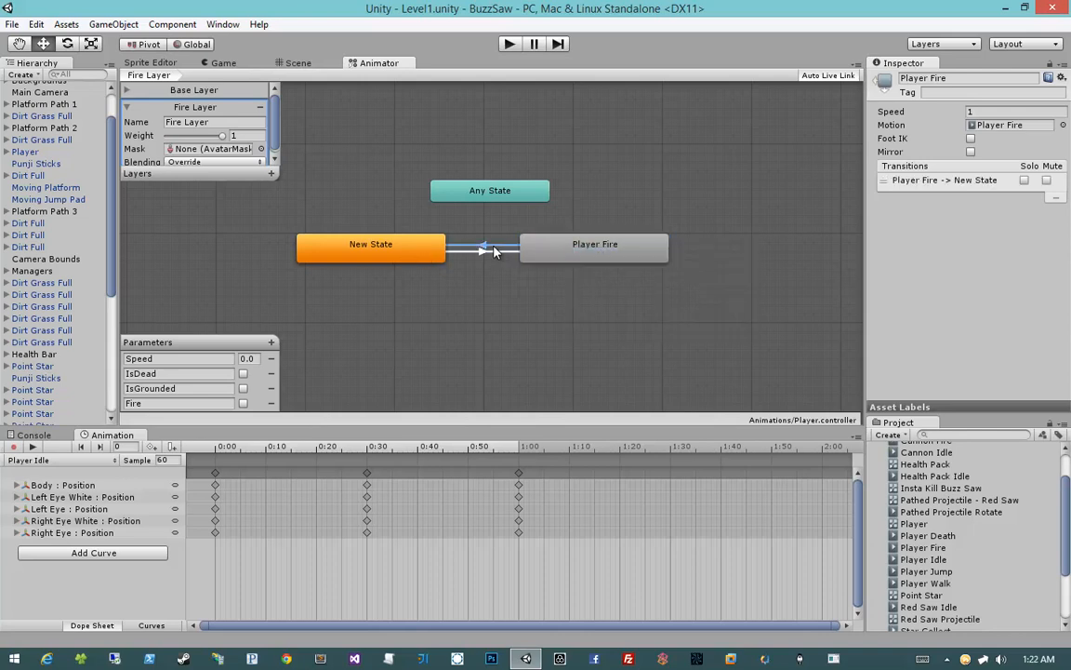
click(492, 249)
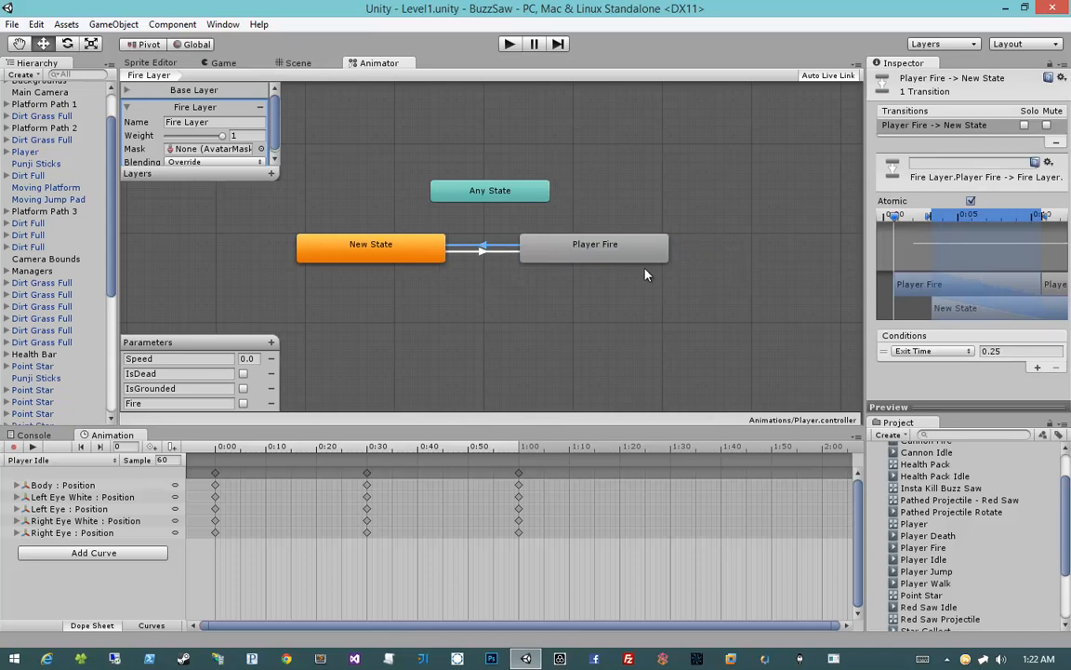
click(970, 202)
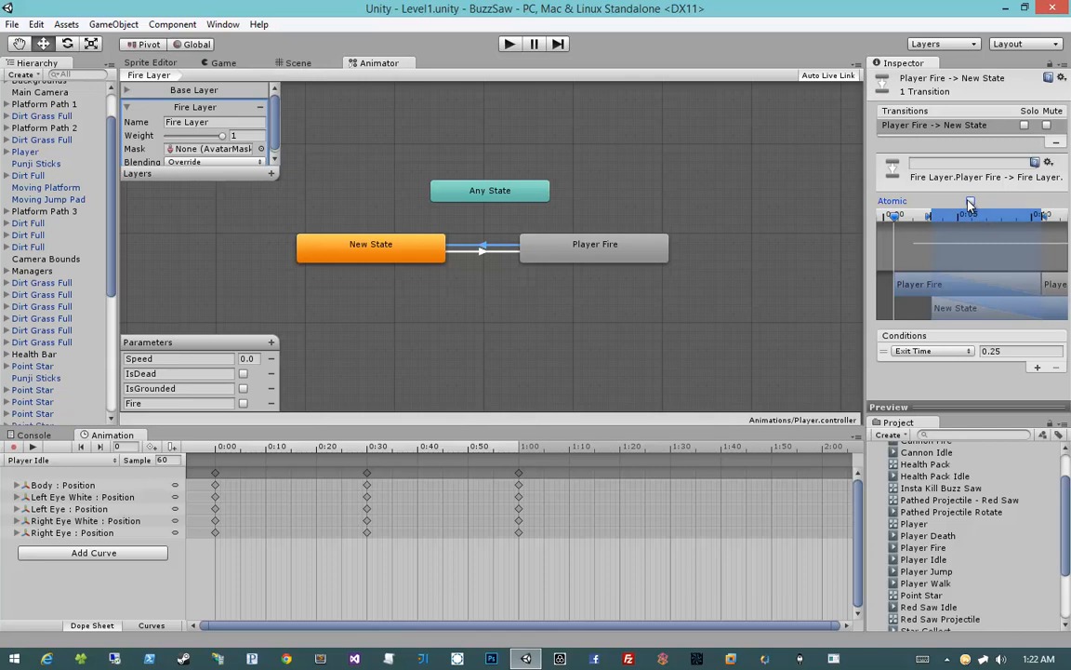
Step: Review the Fire Layer's states and return transition, collapse the layer's settings, and compare the Base Layer and Fire Layer graphs
click(550, 259)
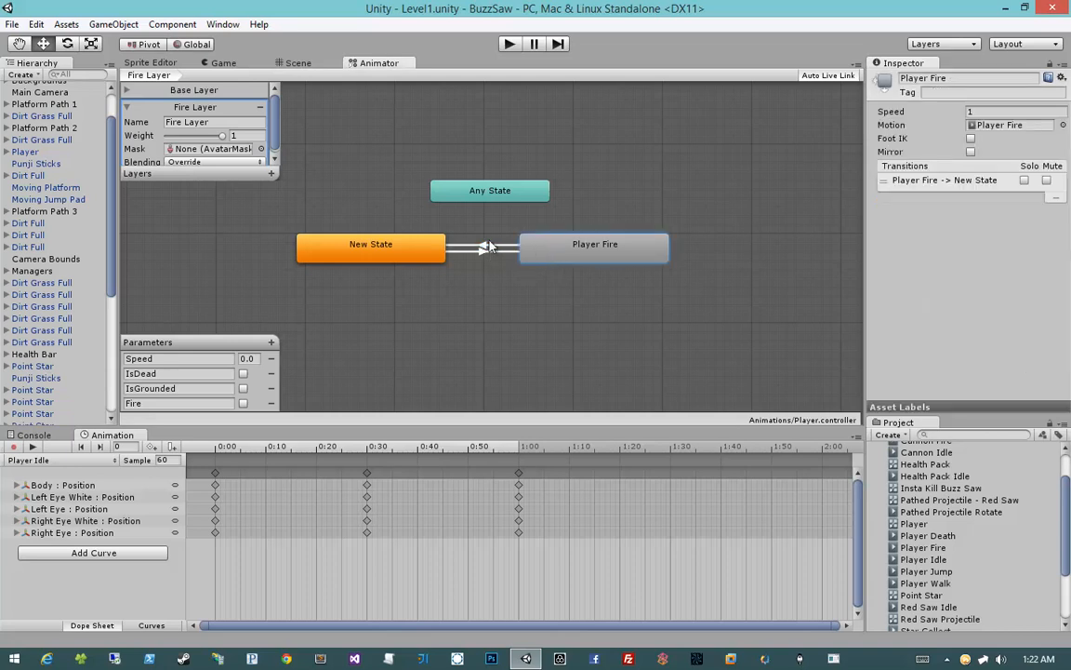
click(406, 246)
click(462, 247)
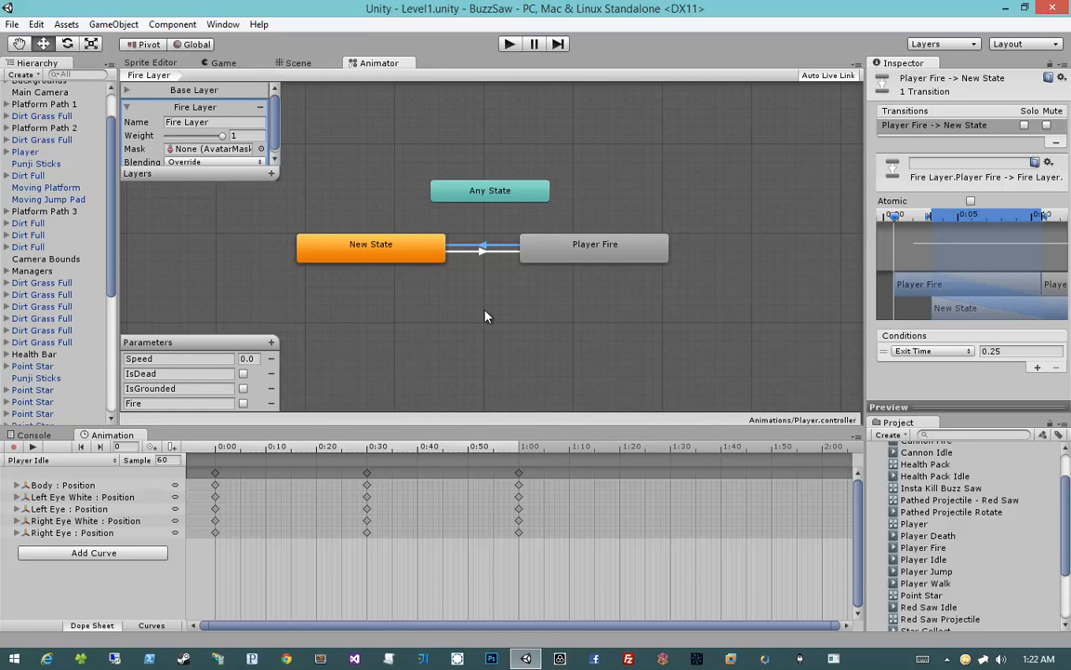
click(128, 108)
click(165, 91)
click(165, 110)
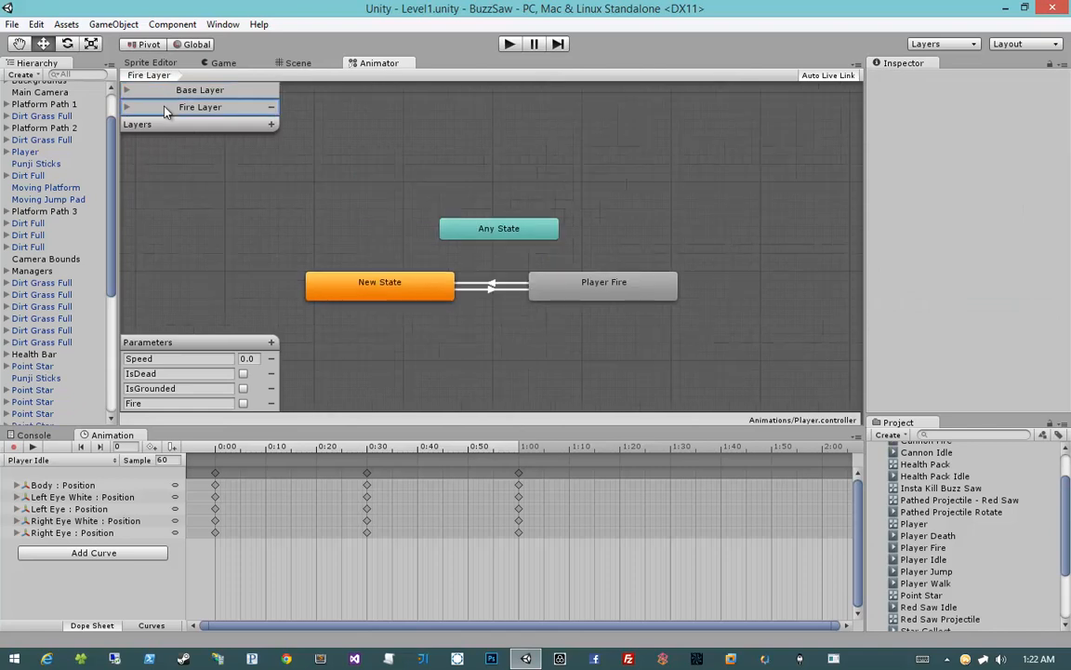
click(158, 90)
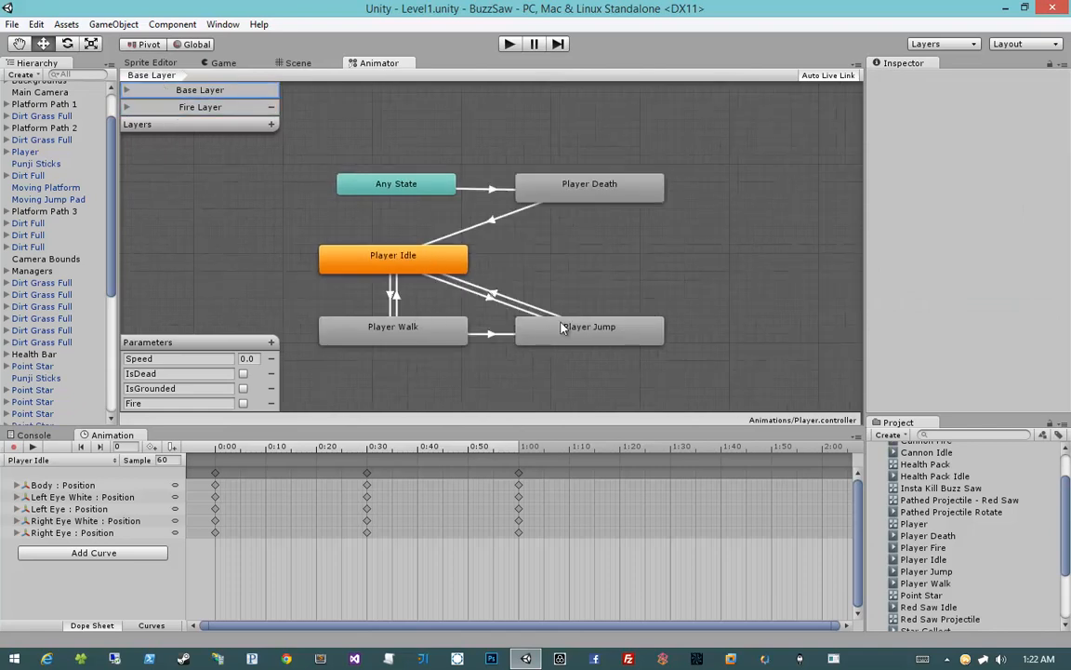
click(218, 107)
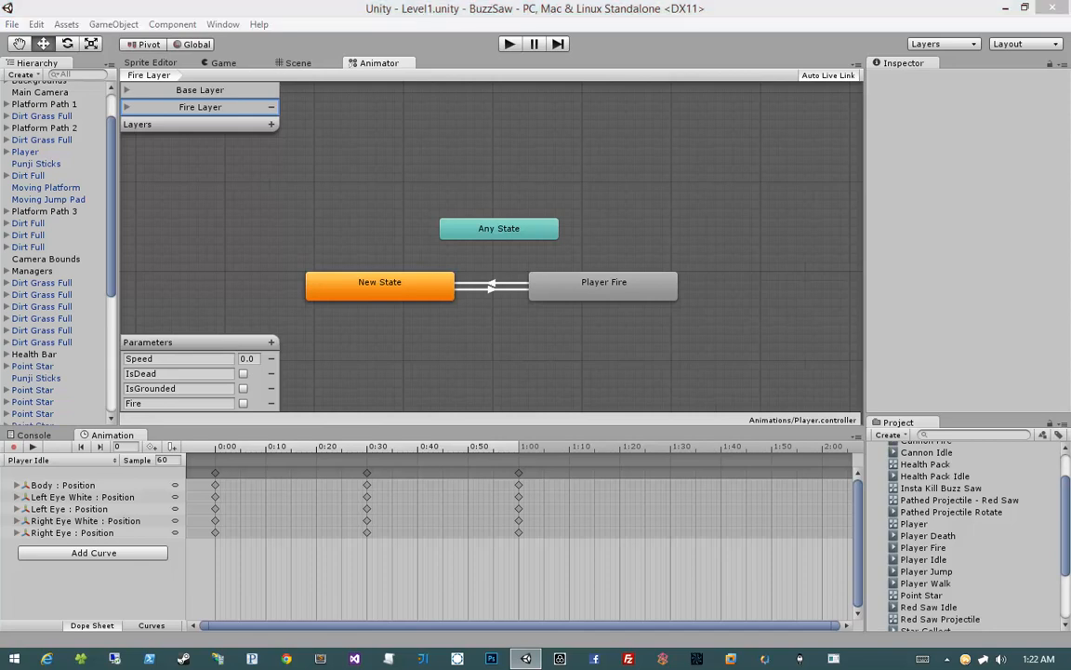
Step: Switch to the BuzzSaw-csharp solution in Visual Studio and open Player.cs from the Code folder
drag(1070, 144, 369, 145)
double_click(369, 144)
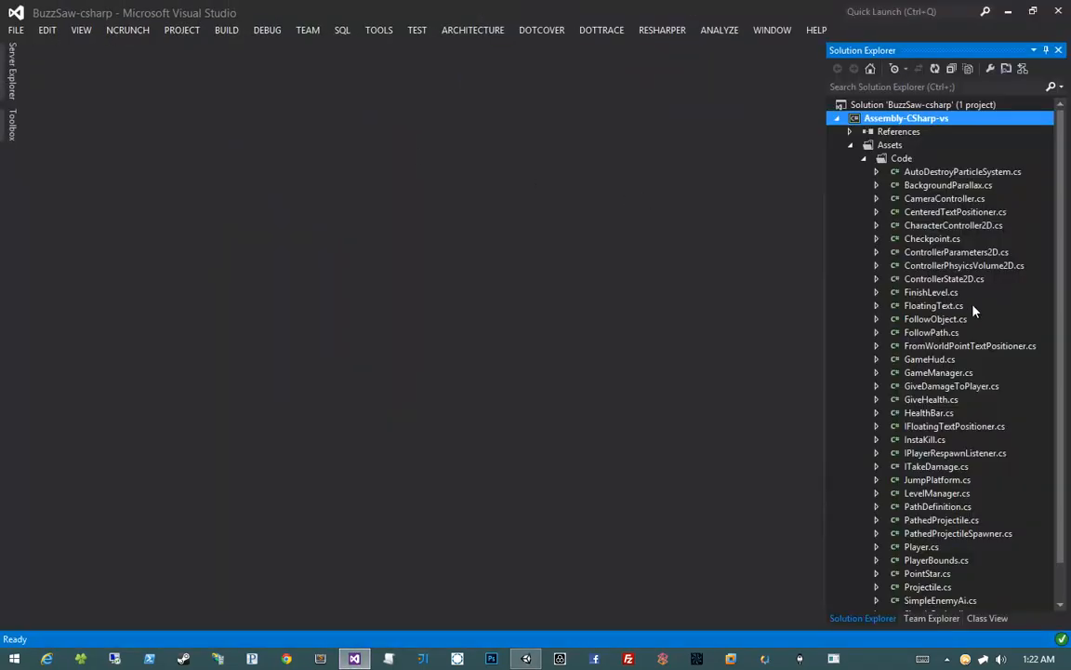
scroll(930, 391, down, 2)
click(921, 507)
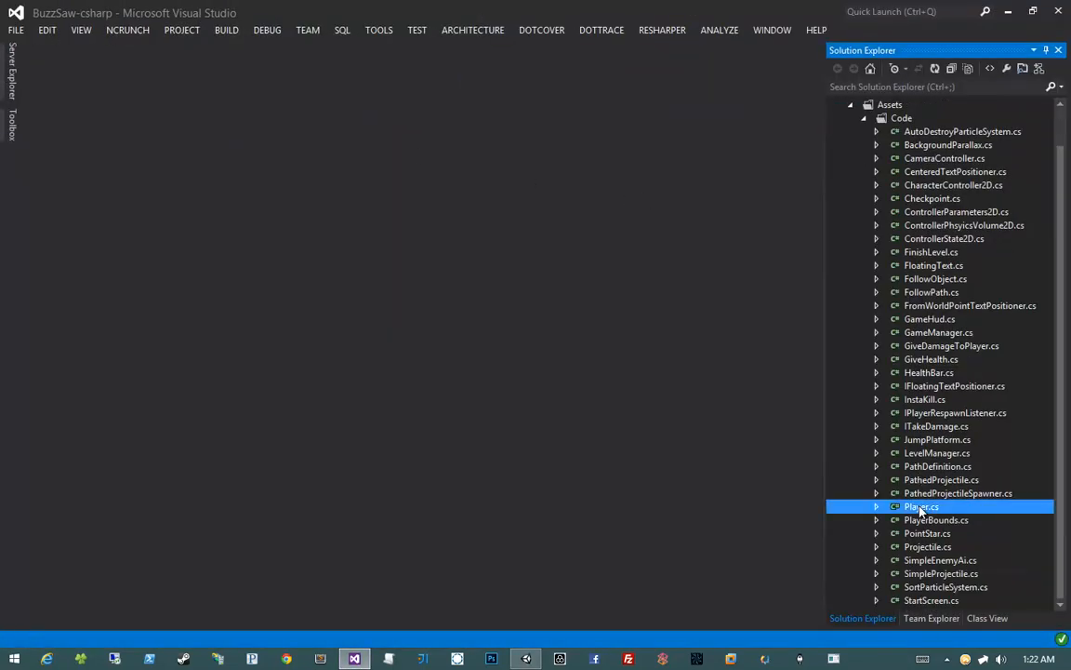
double_click(921, 507)
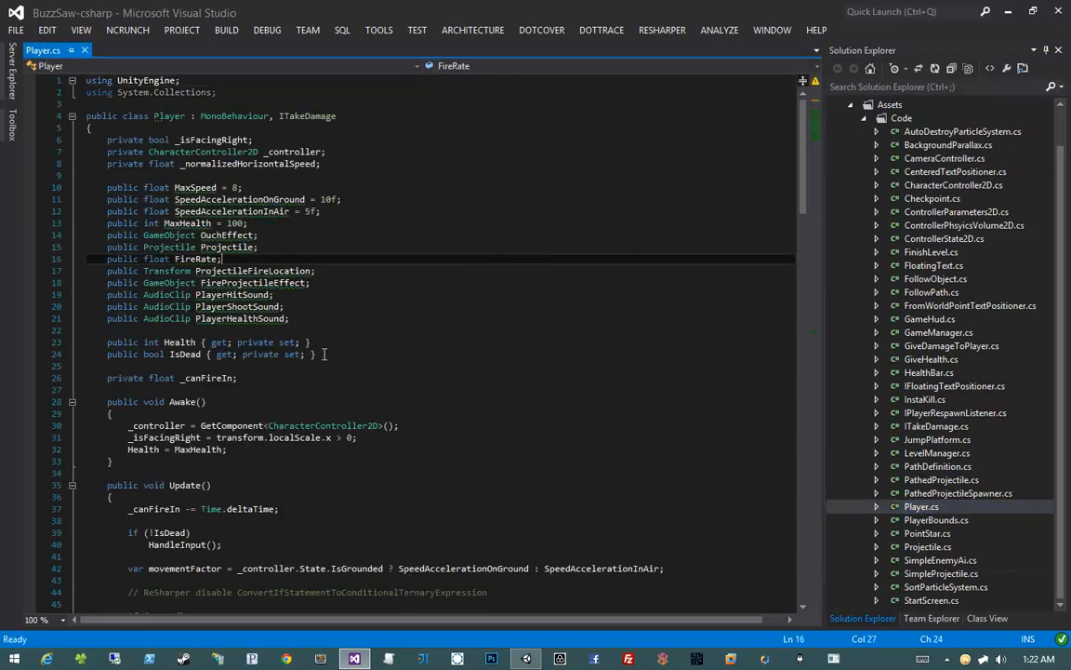
Step: Declare a public Animator field named Animator below PlayerHealthSound in the Player class and save the file
click(373, 317)
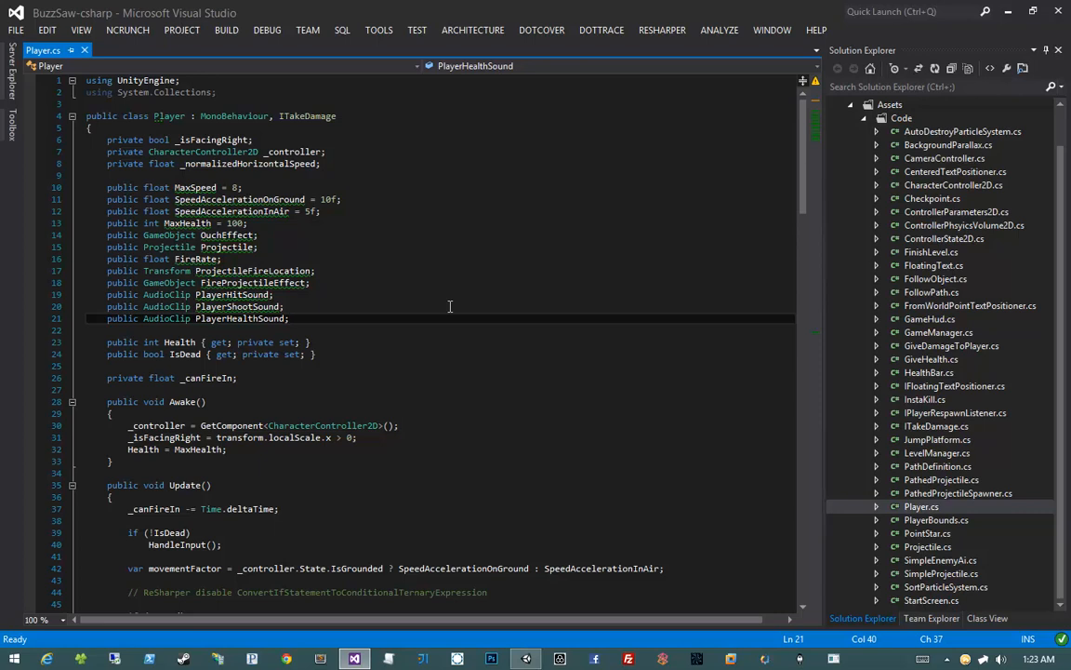
key(Return)
text(public )
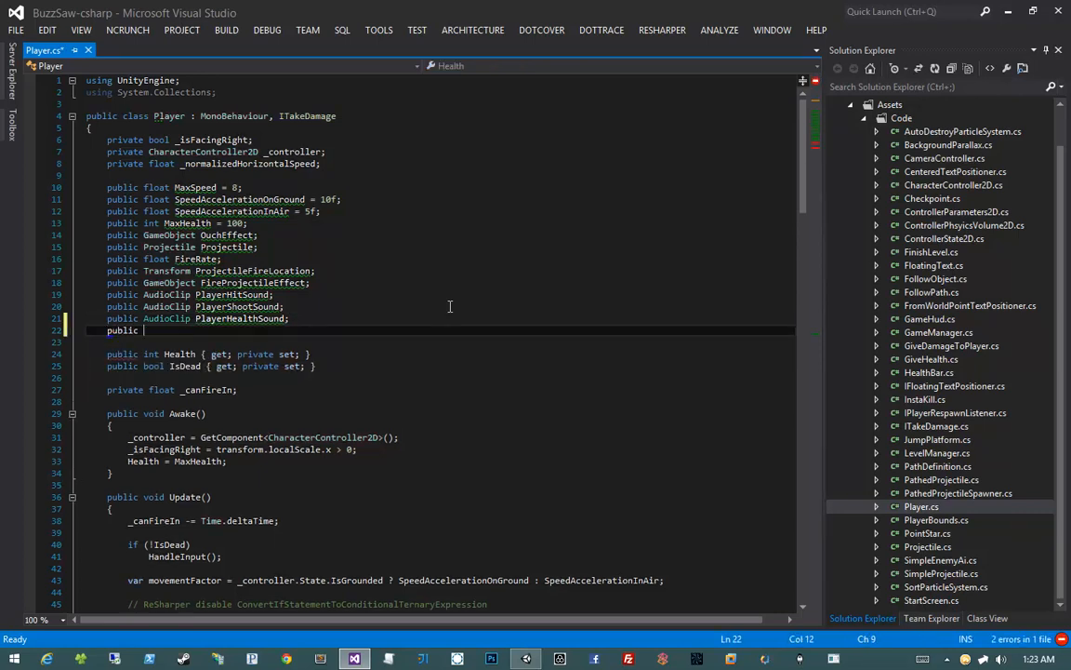
text(Animator Animator;)
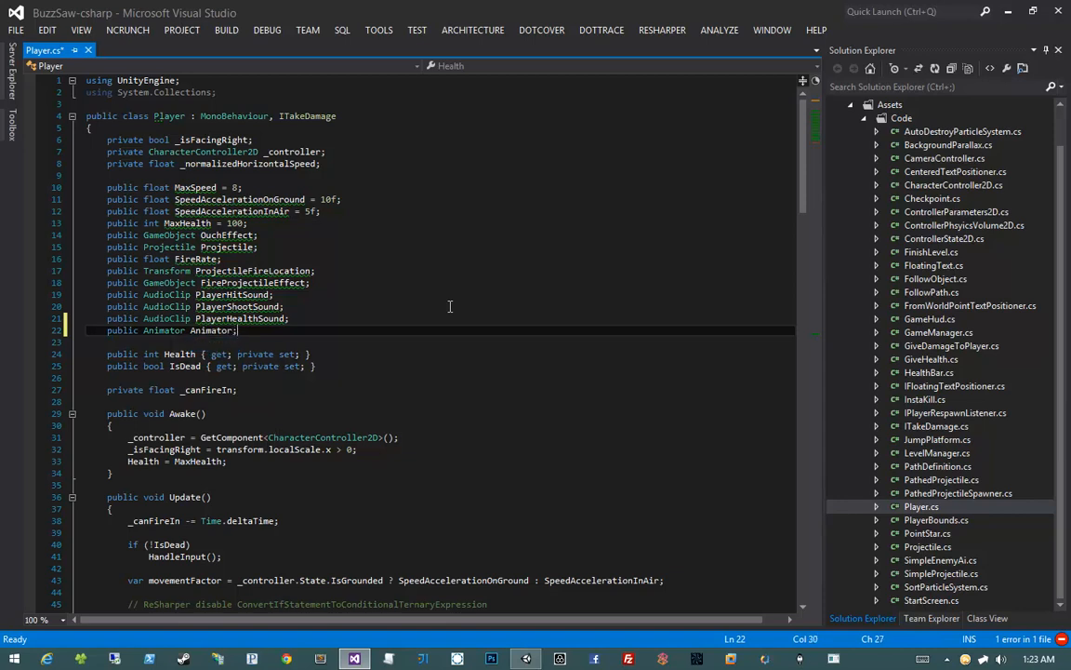
key(ctrl+s)
key(Left)
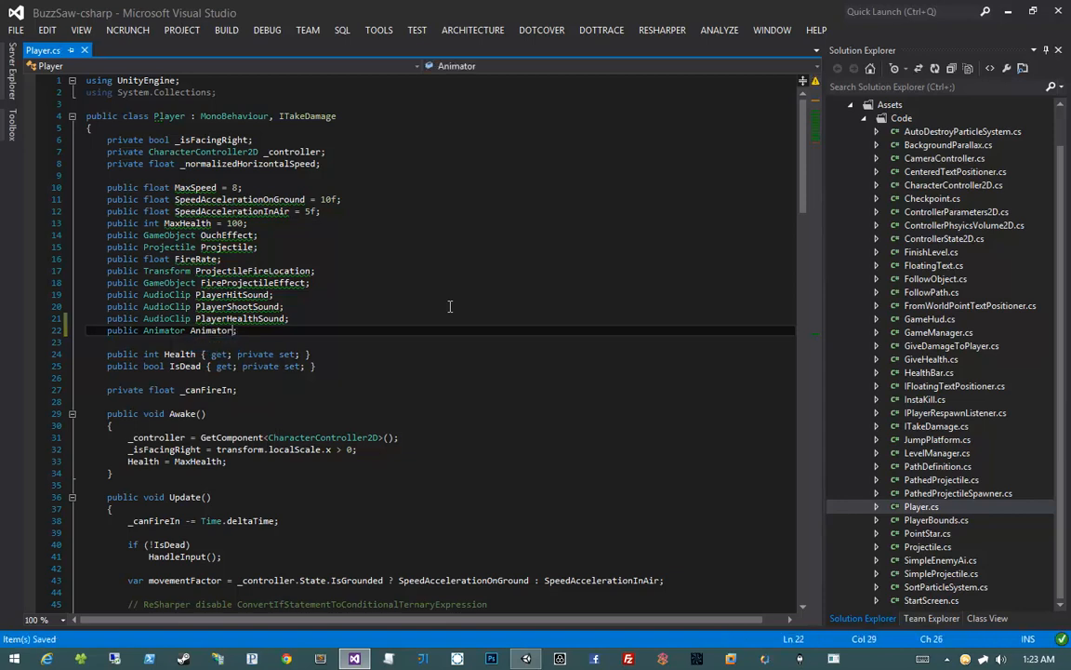
key(ctrl+shift+Left)
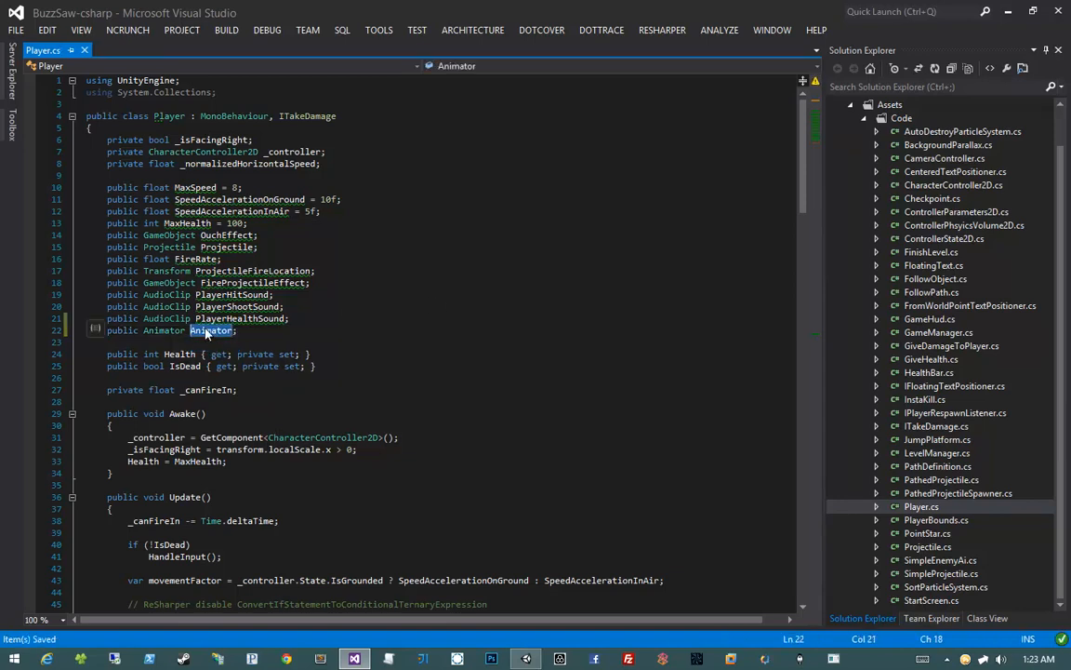
Step: Add Animator.SetBool("IsGrounded", _controller.State.IsGrounded); at the end of the Update() method, separated by a blank line
scroll(206, 333, down, 6)
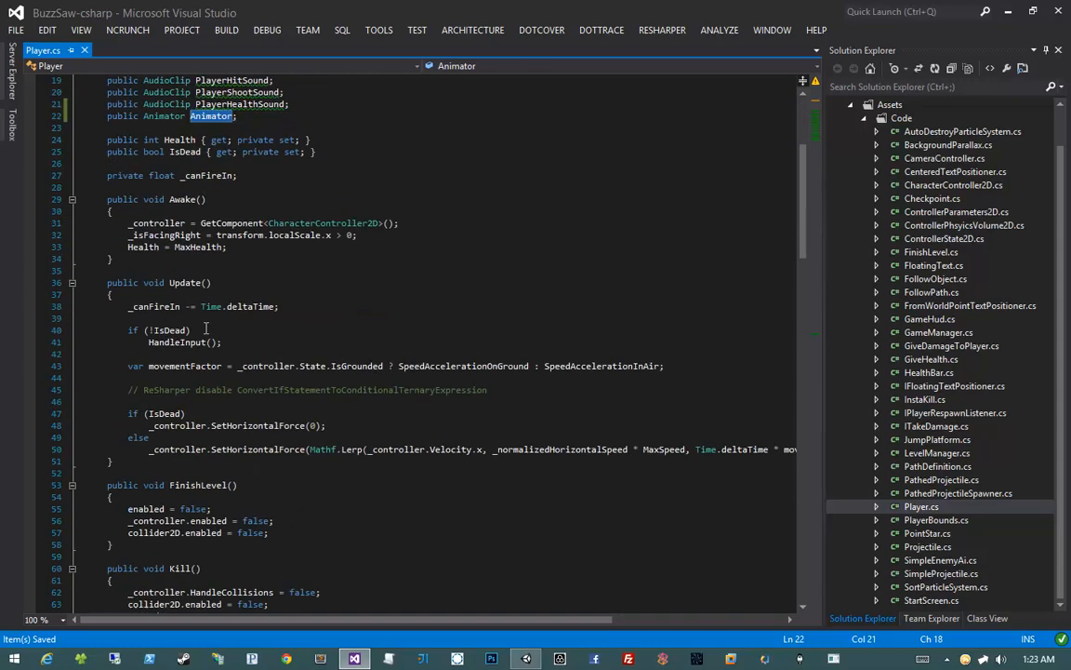
click(186, 282)
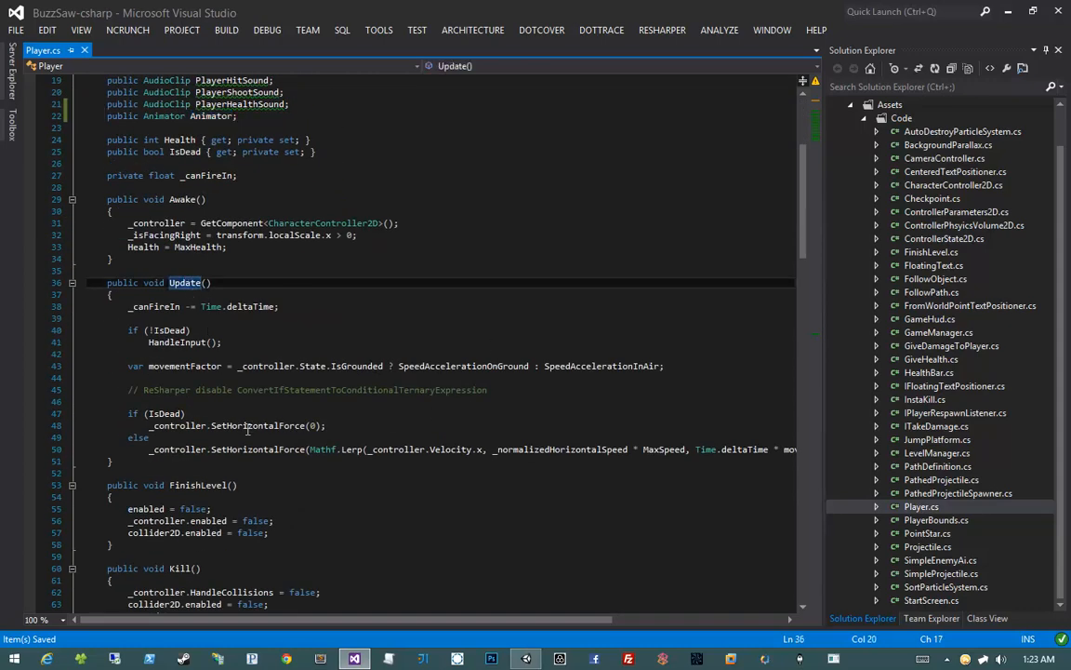
click(113, 461)
key(Left)
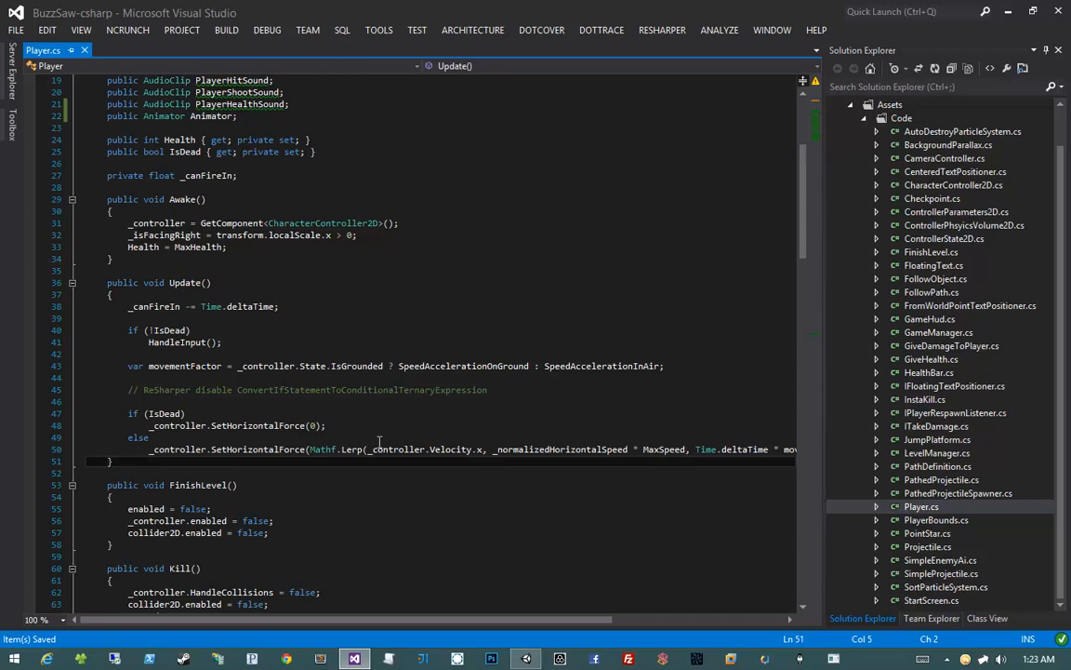
key(Return)
key(Return)
key(Up)
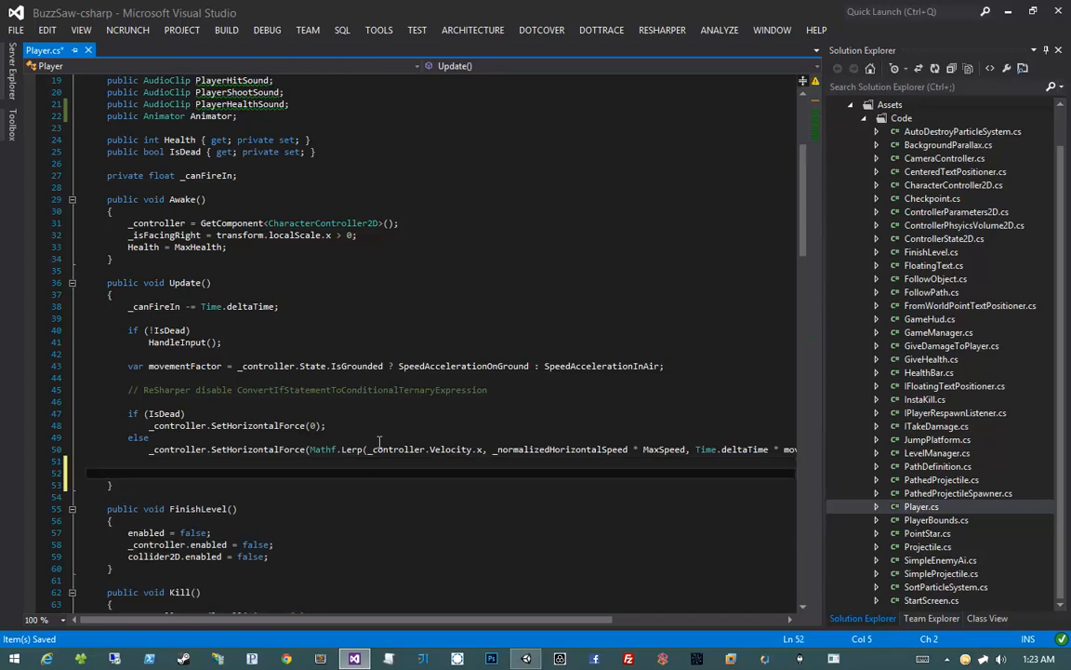
key(Tab)
text(ANimat)
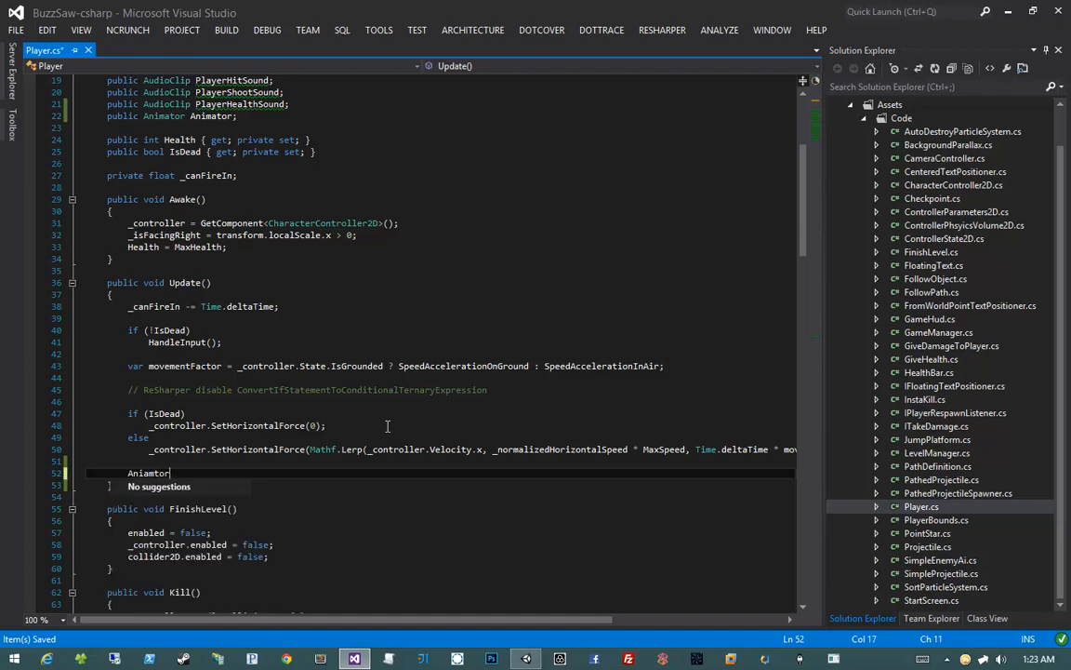
text(.se)
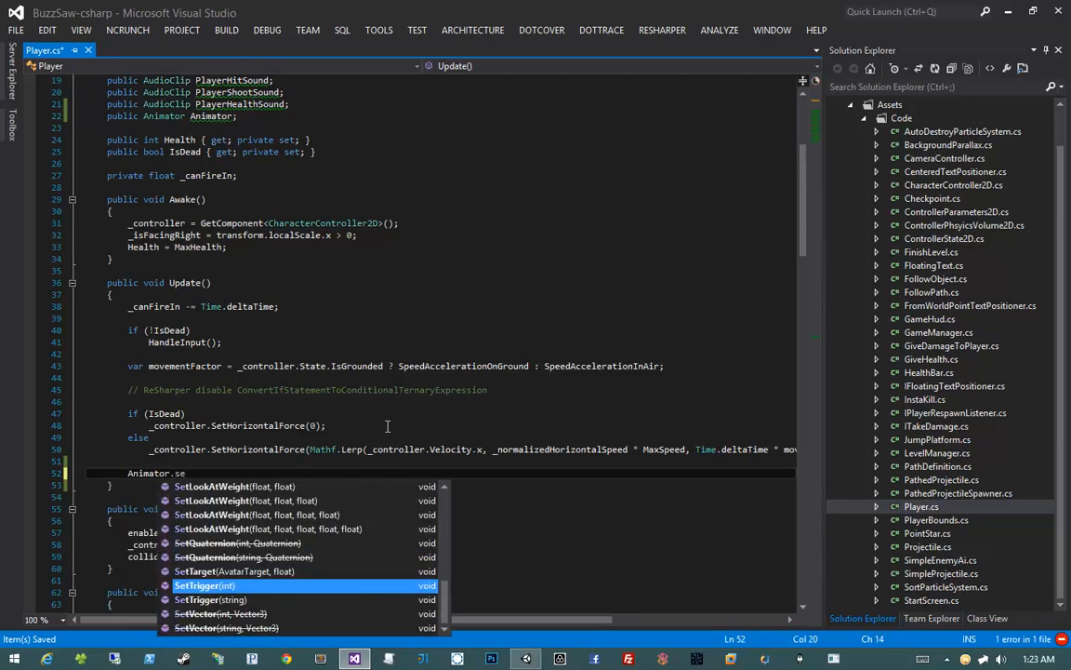
text(tboo("IsGr)
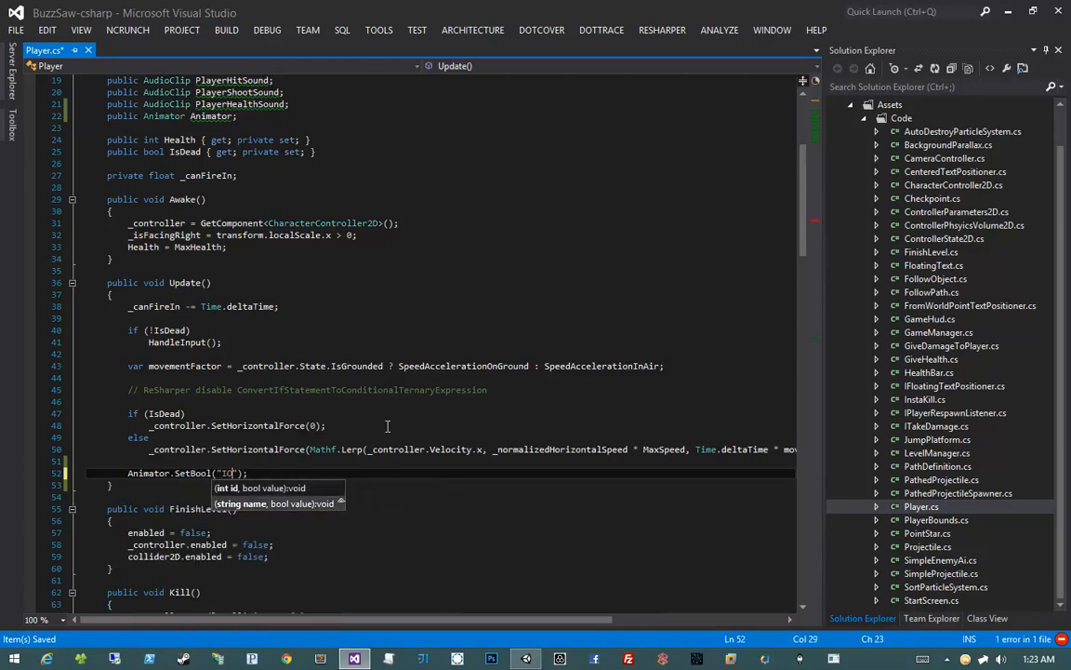
text(ounded", _controller.)
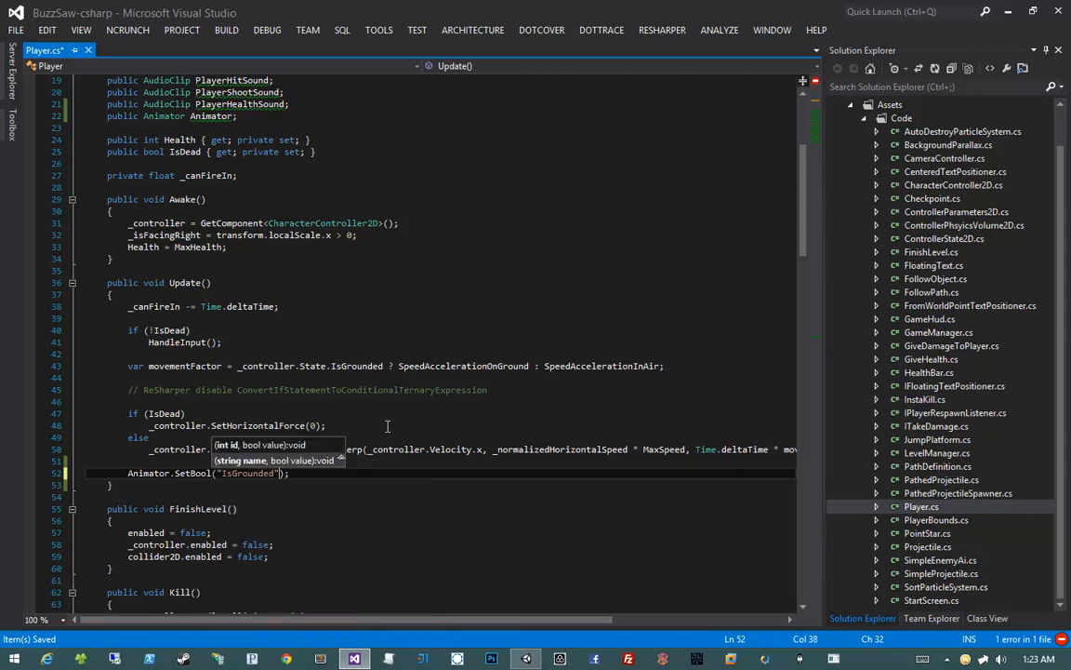
text(State.IsGrounded)
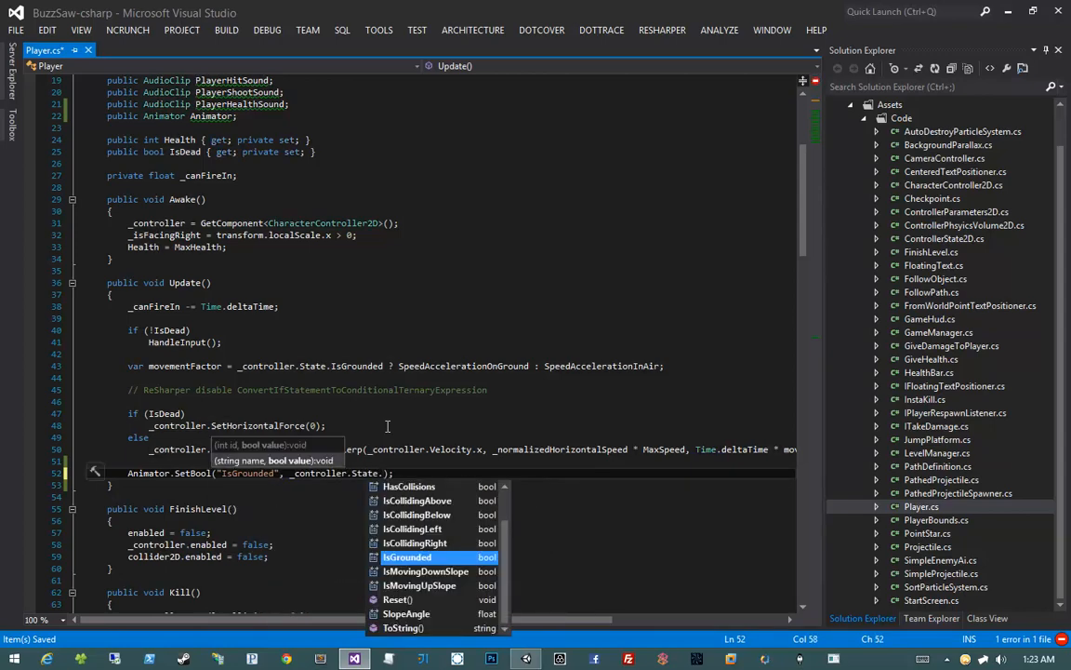
key(End)
Step: Add Animator.SetBool("IsDead", IsDead); on the line below the IsGrounded call, start another line and save the file
key(Return)
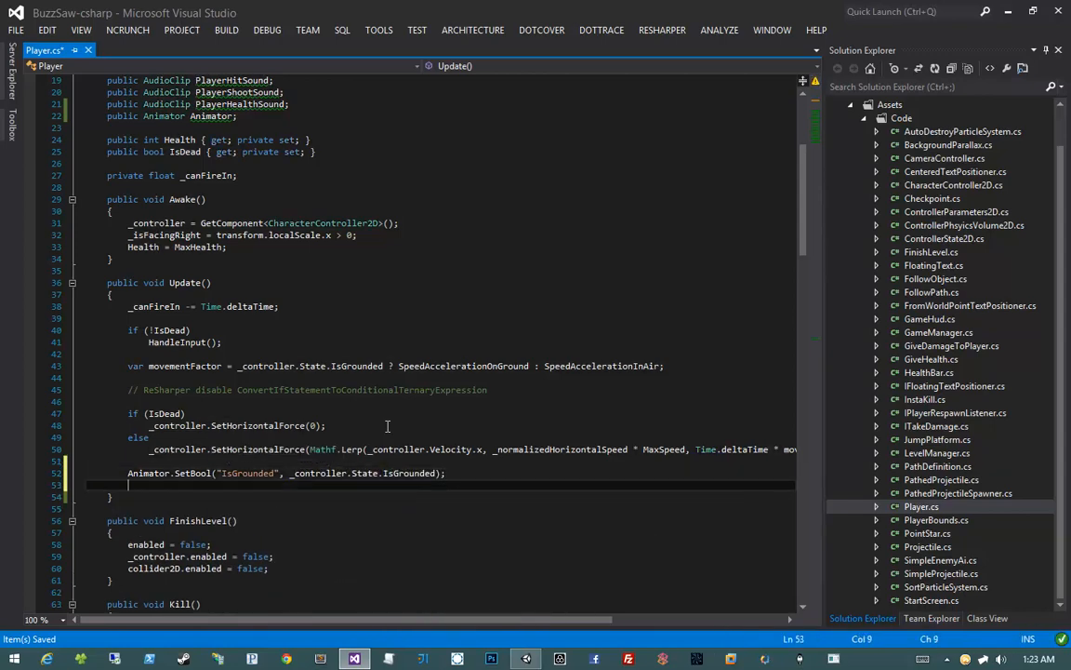
text(Animato)
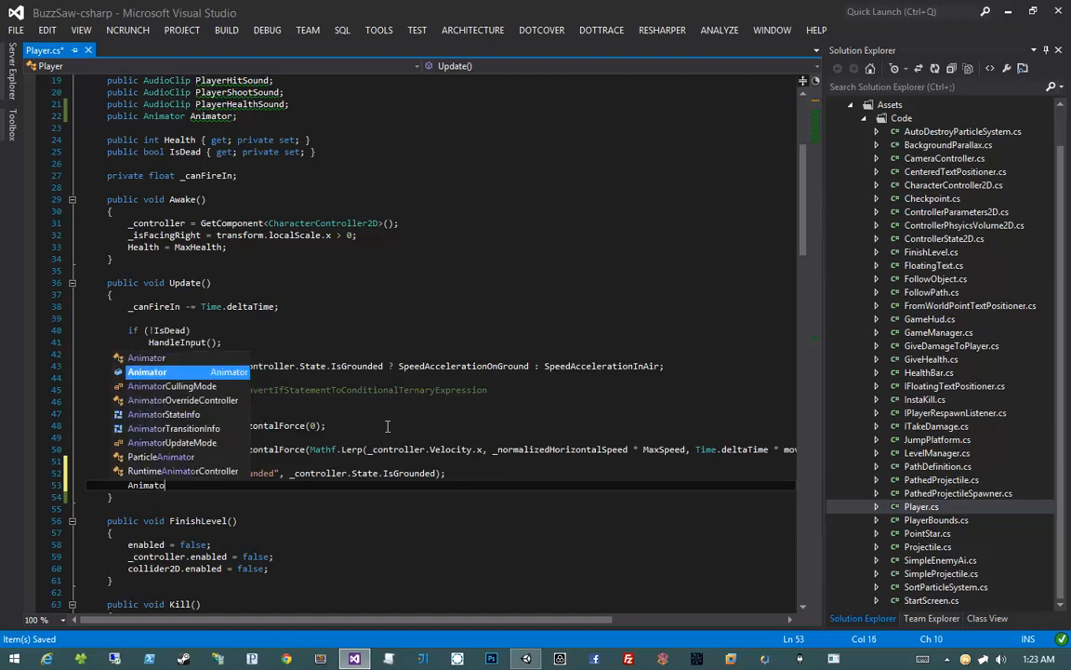
text(r.s)
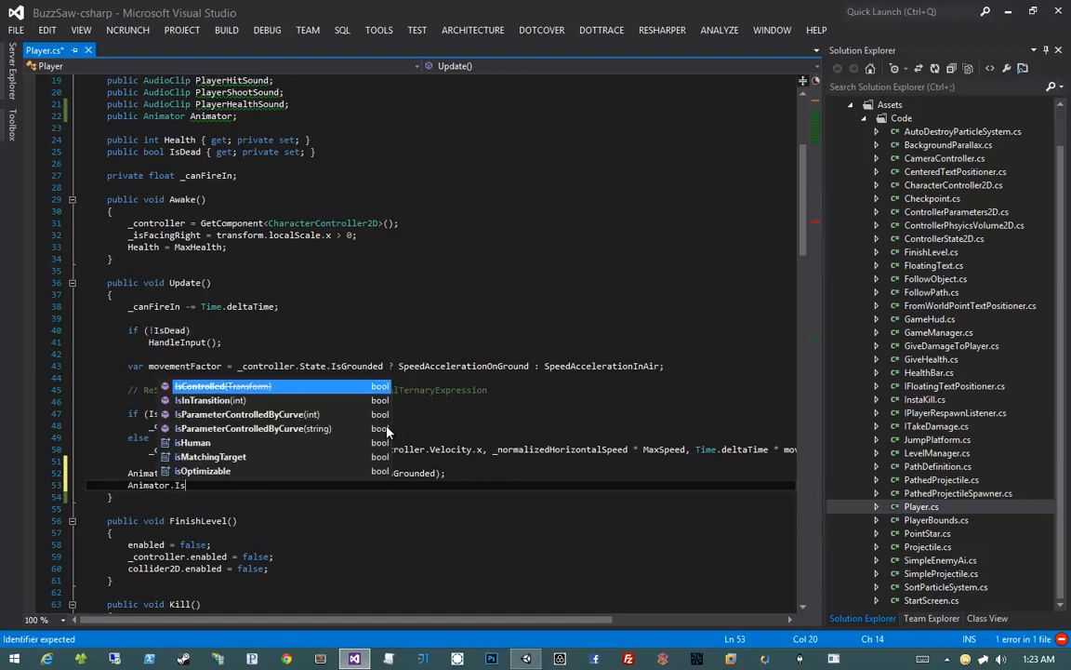
text(etbBool("IsDead)
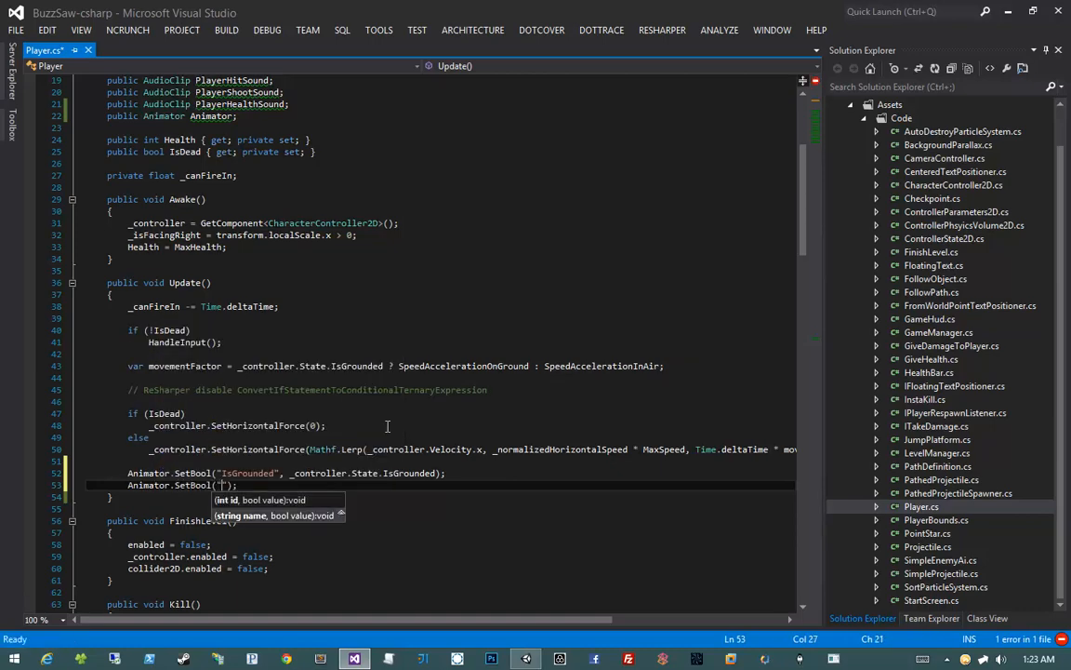
text(, IsDead)
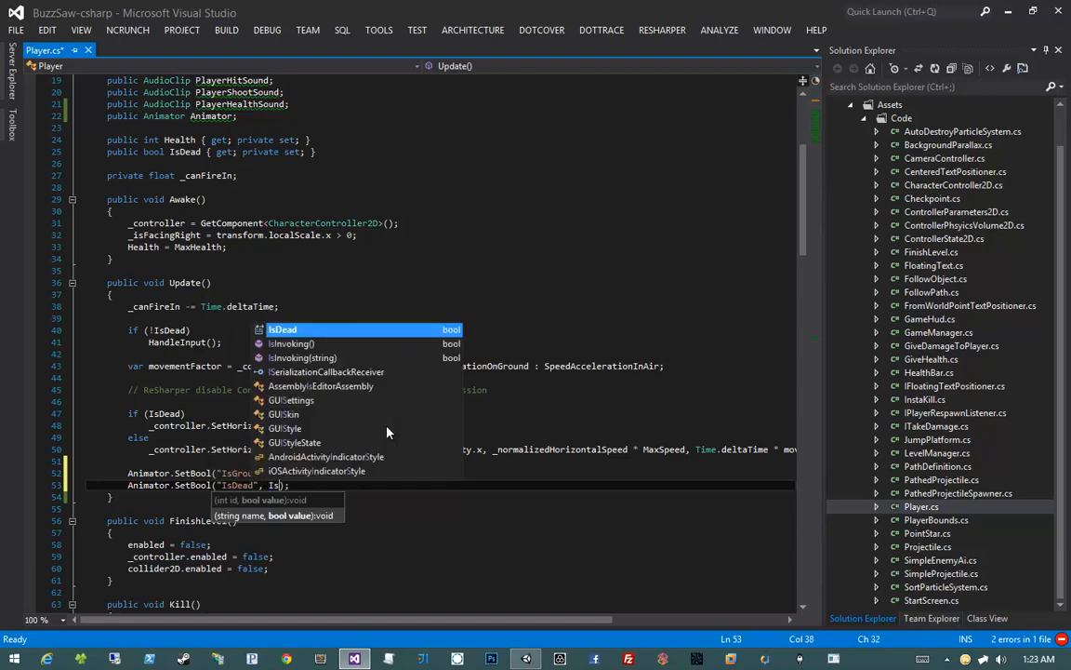
text();)
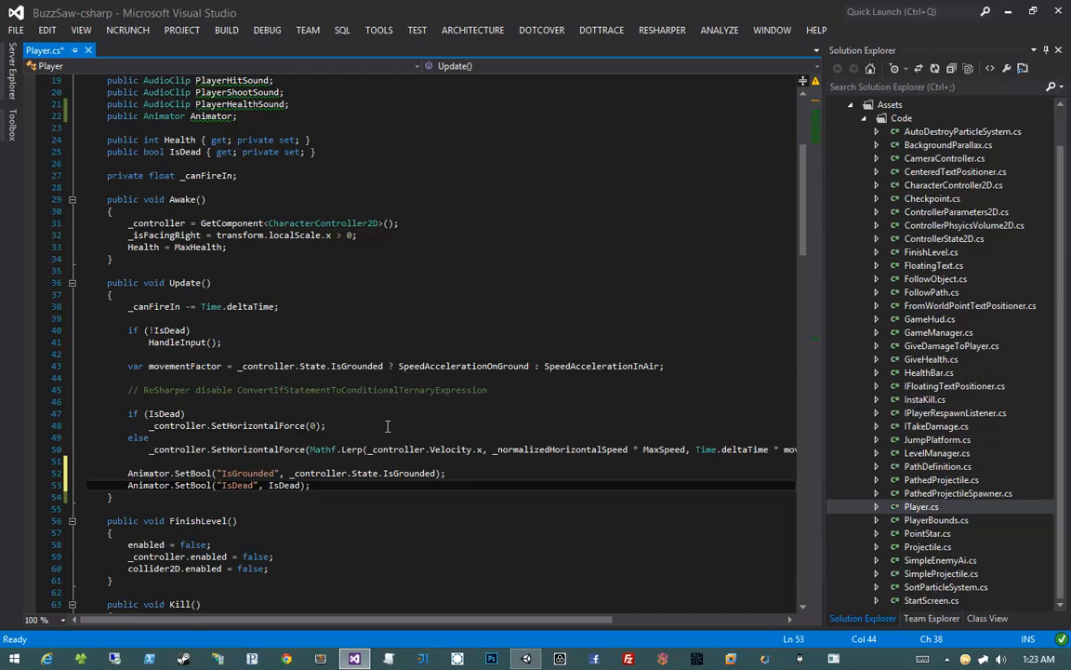
key(Return)
key(ctrl+s)
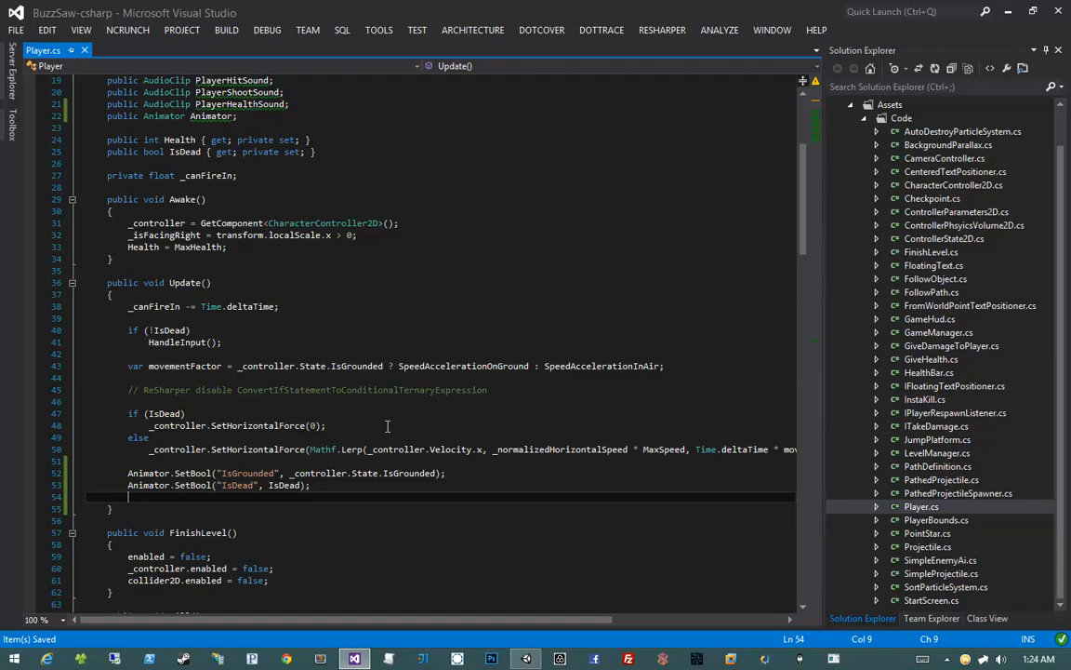
Step: Add Animator.SetFloat("Speed", Mathf.Abs(_controller.Velocity.x) / MaxSpeed); below the IsDead call and save the file
text(Animator.)
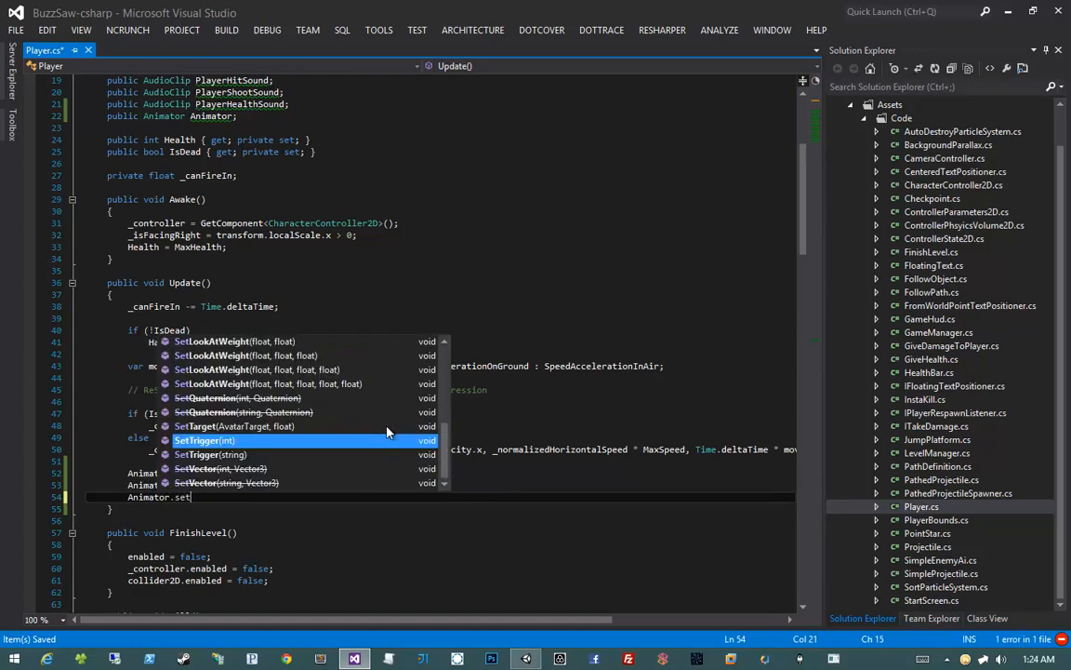
text(SetFloat("Speed", )
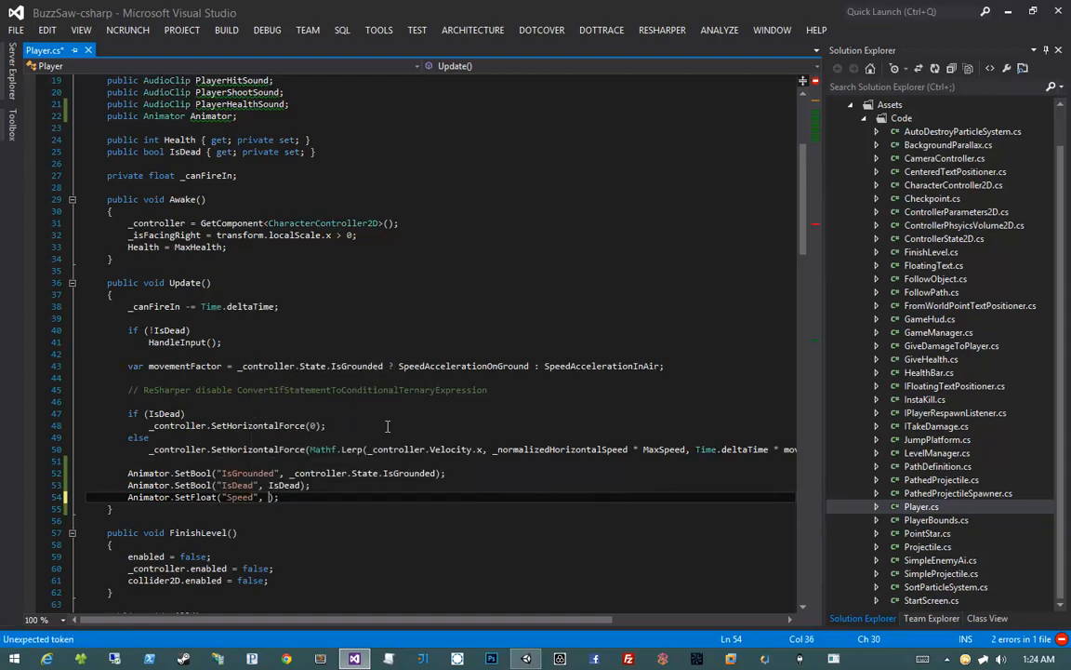
text(Mathf.Abs()
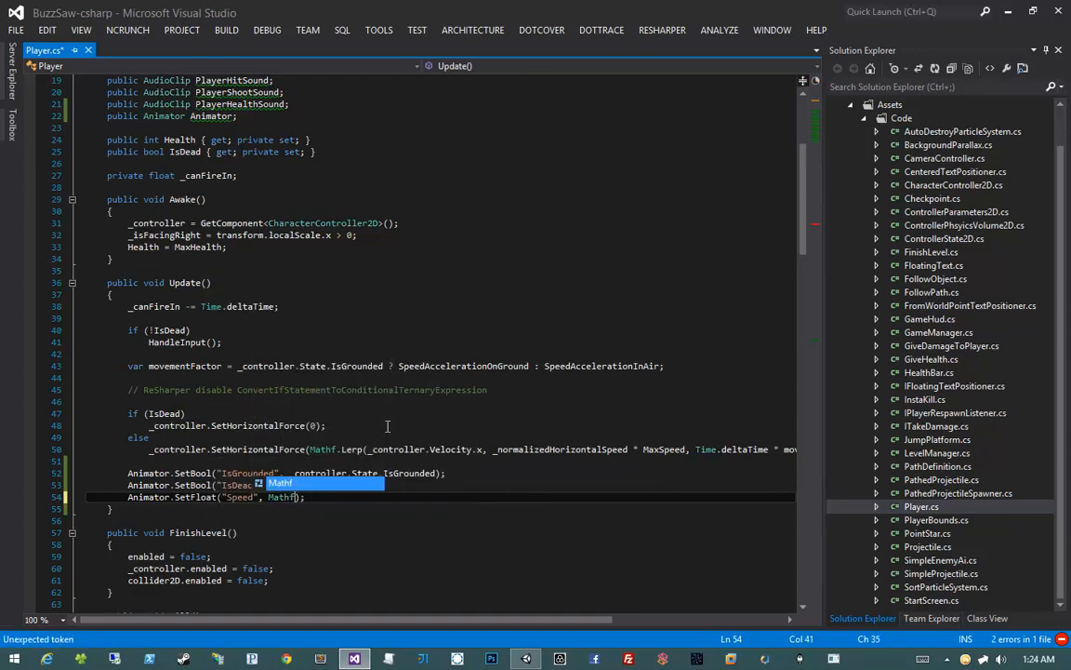
text(_controller.v)
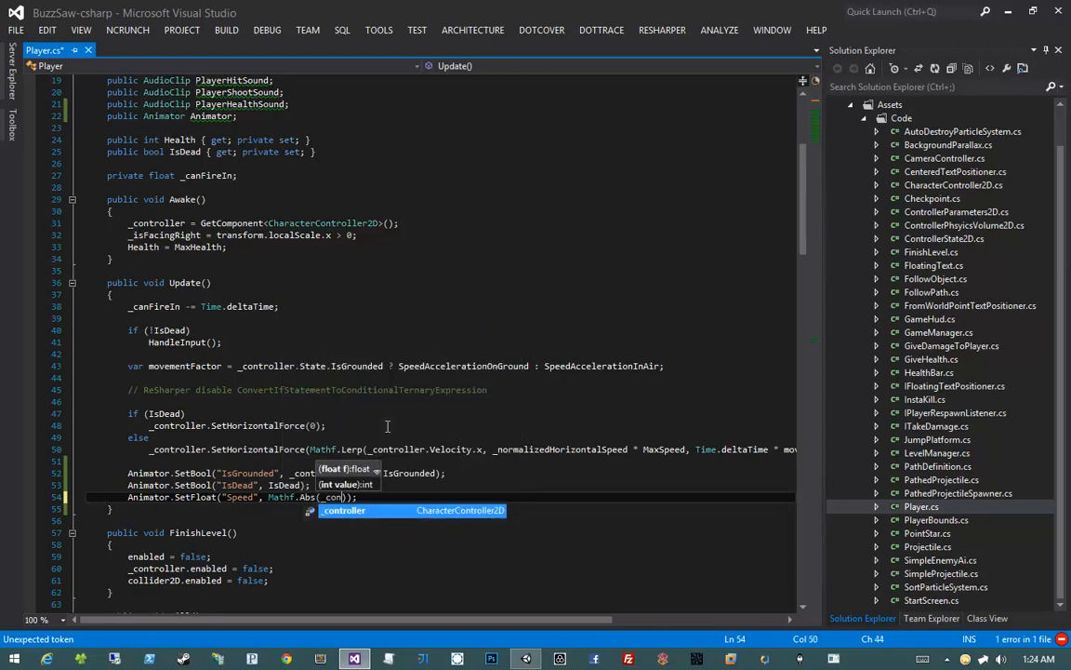
text(elocity.x)
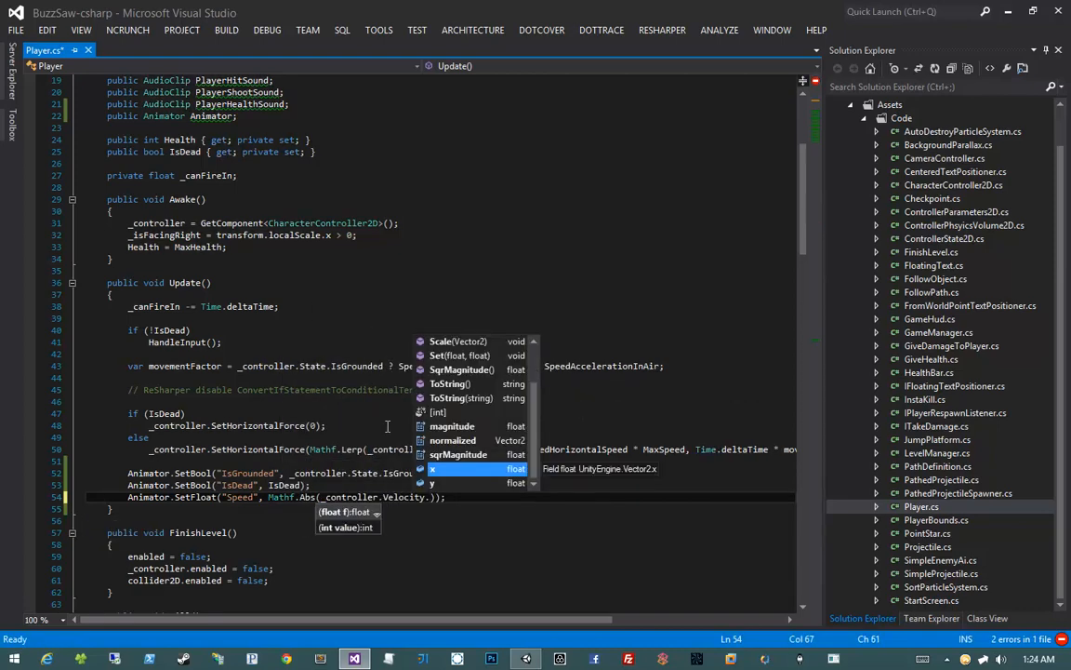
text() )
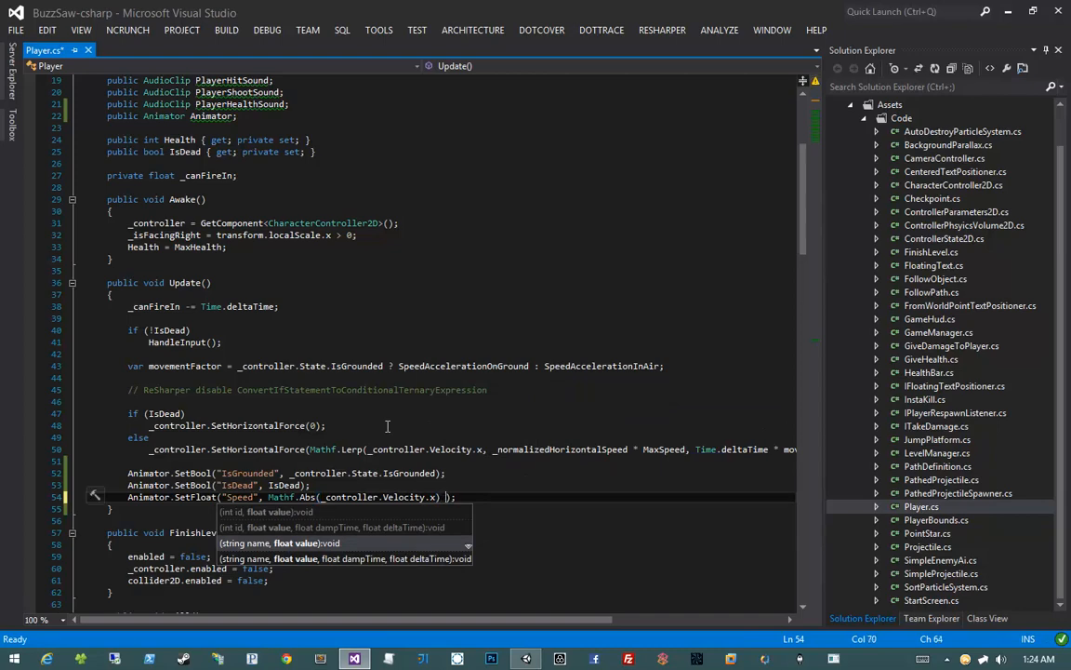
text(/ MaxSpeed)
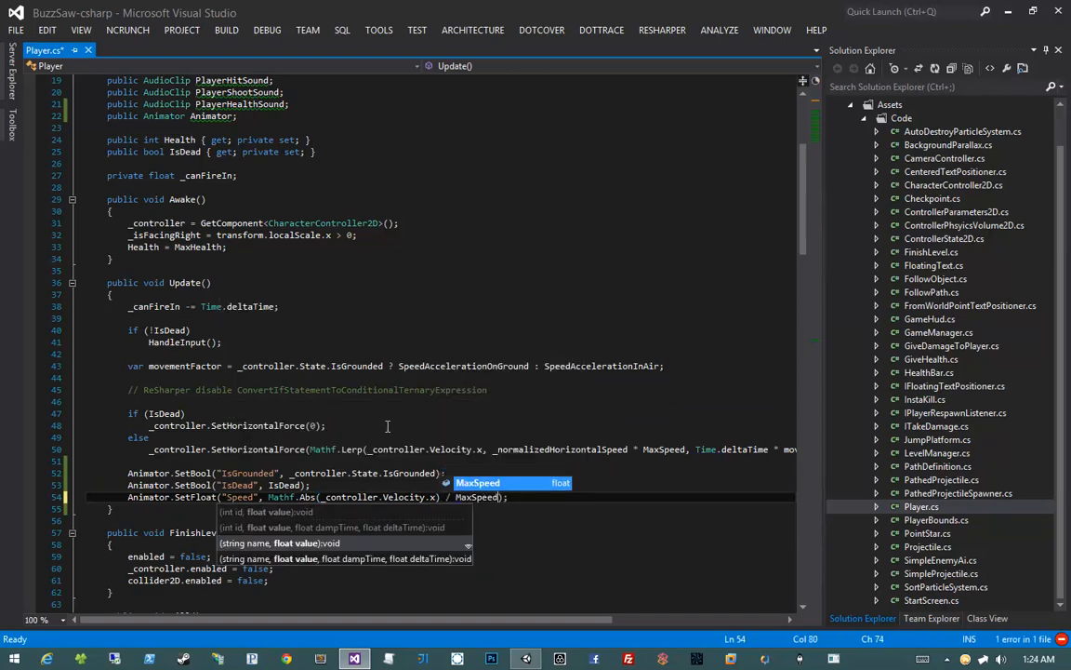
key(End)
key(ctrl+s)
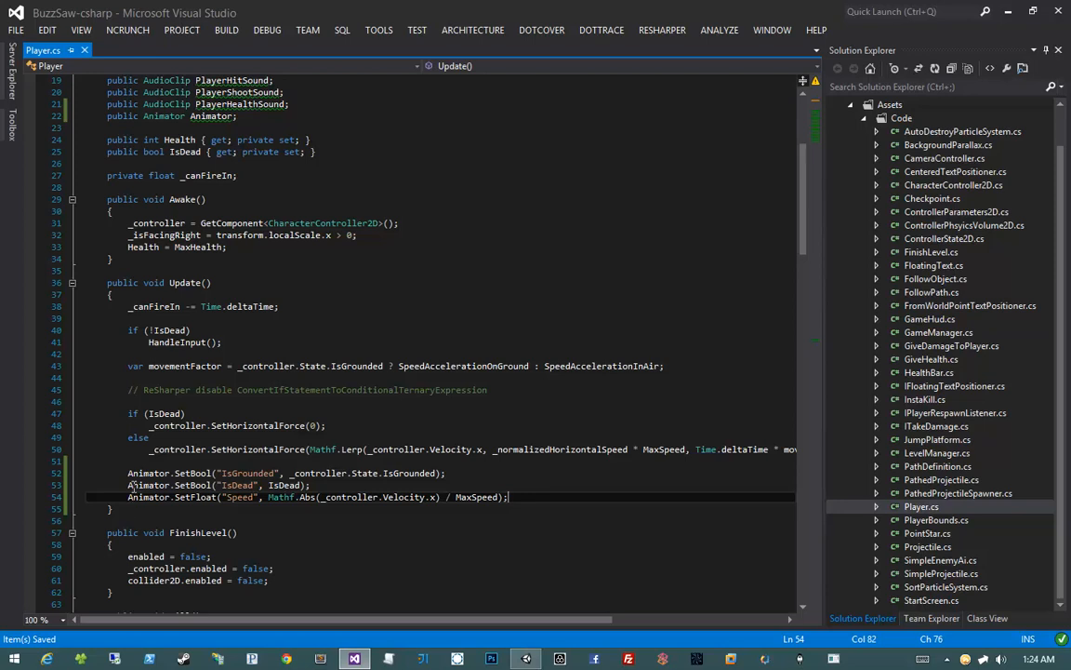
Step: Add Animator.SetTrigger("Fire"); after the PlayClipAtPoint line in FireProjectile(), save Player.cs, and switch back to Unity
click(170, 485)
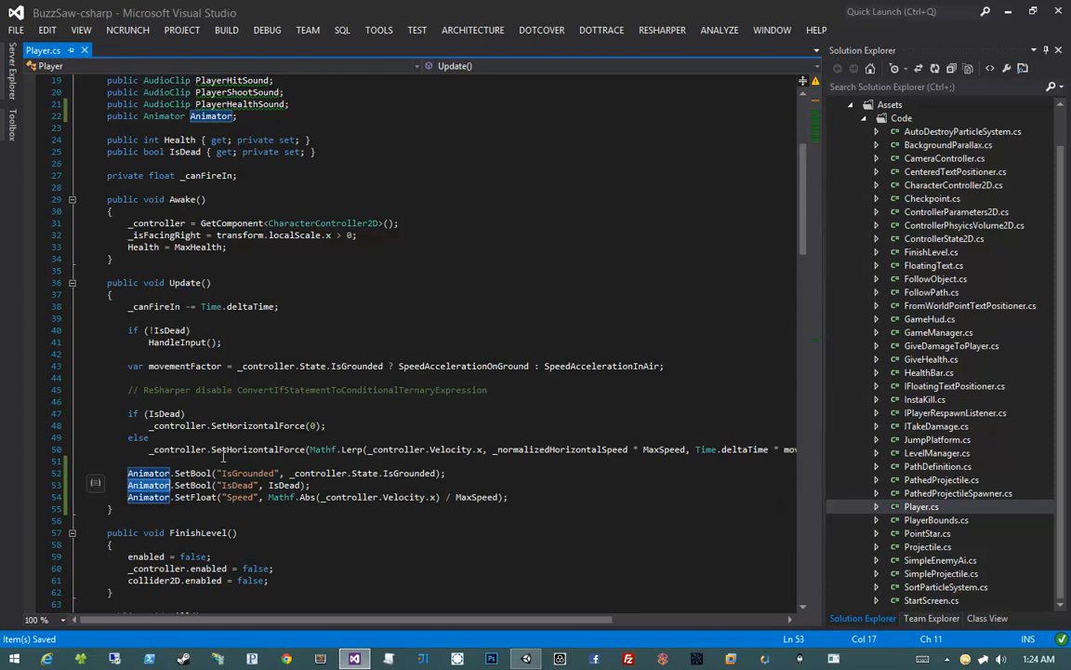
scroll(223, 455, down, 12)
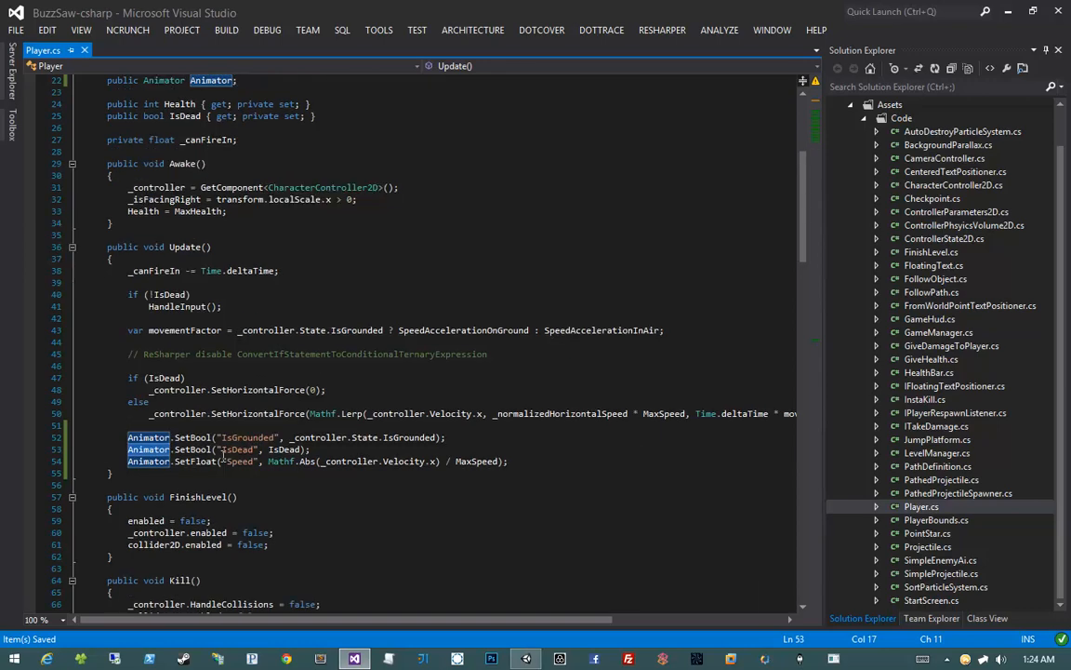
scroll(224, 454, down, 20)
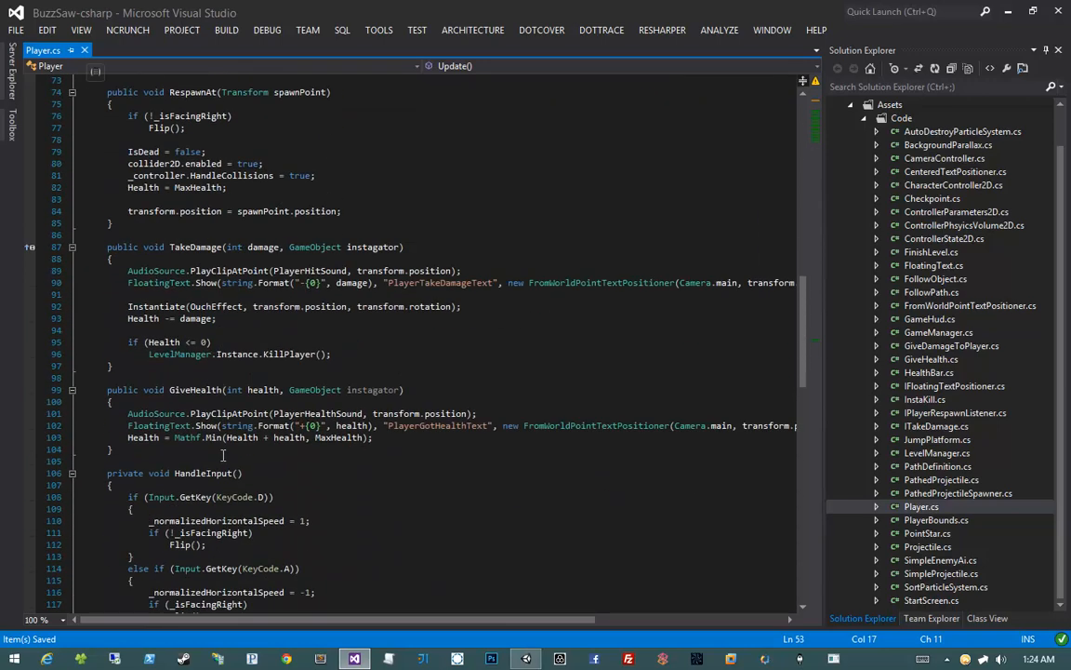
scroll(223, 455, down, 3)
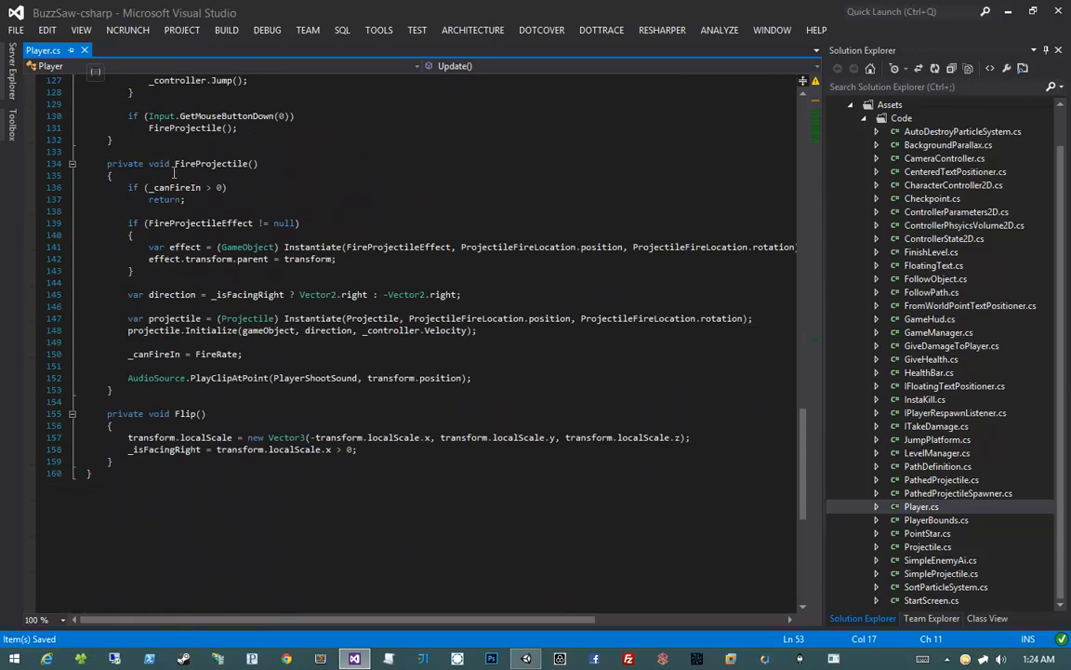
click(187, 163)
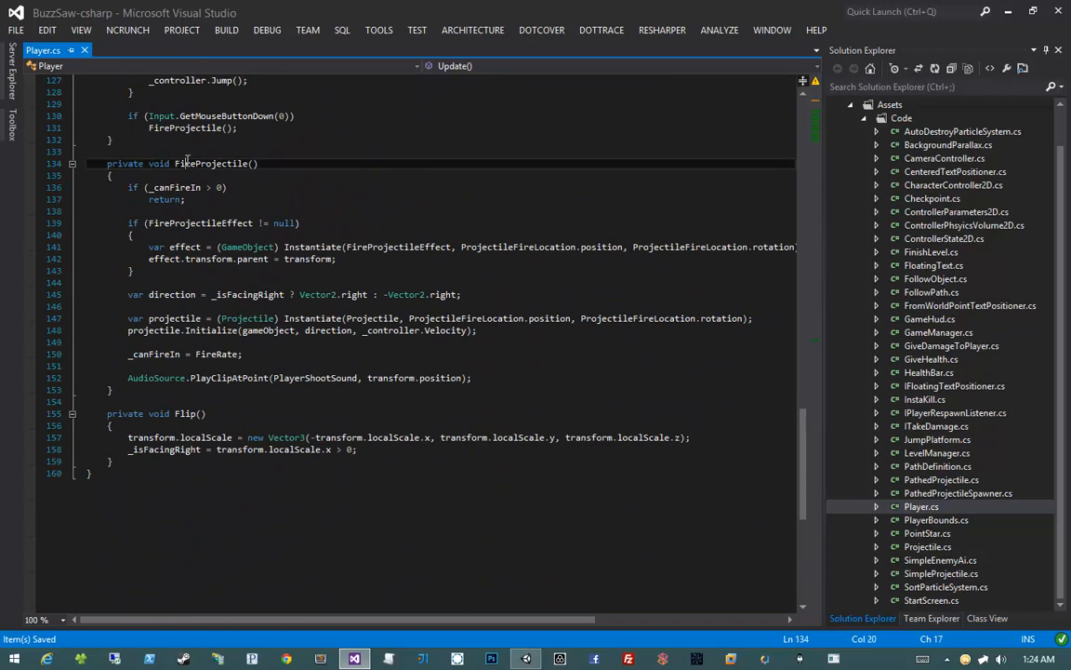
click(504, 378)
key(Return)
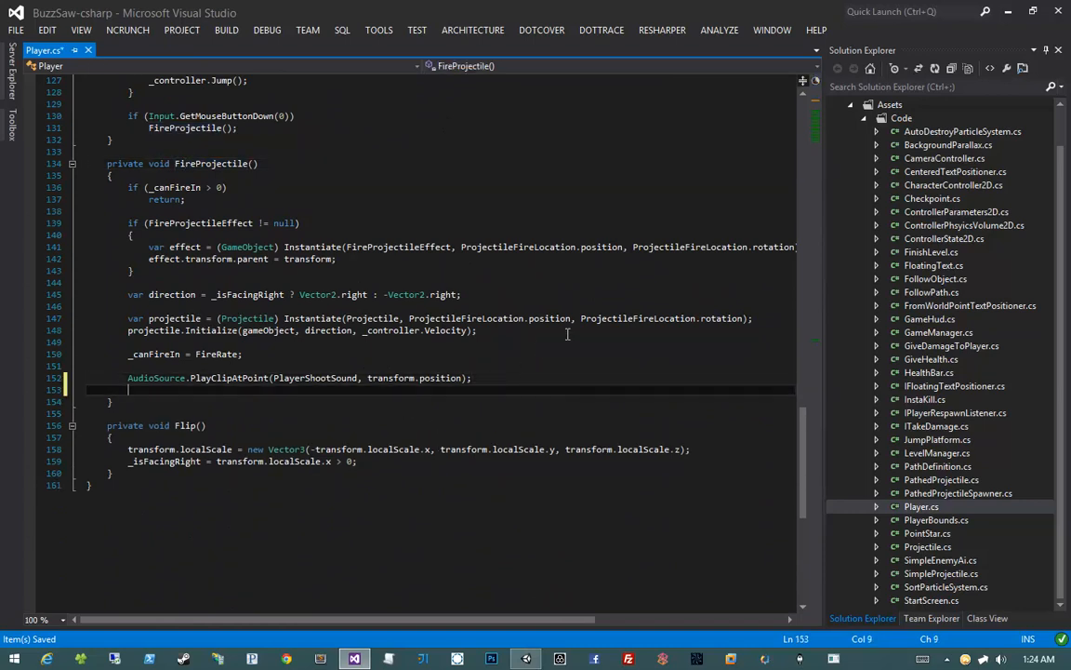
text(Anima)
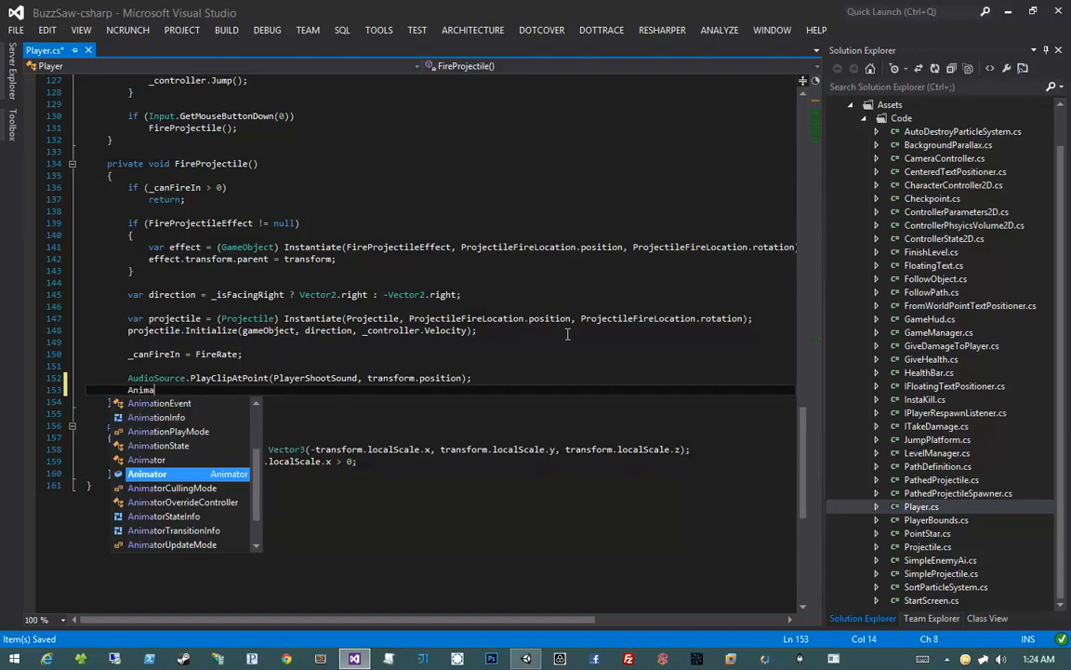
text(tor.setTrigger(")
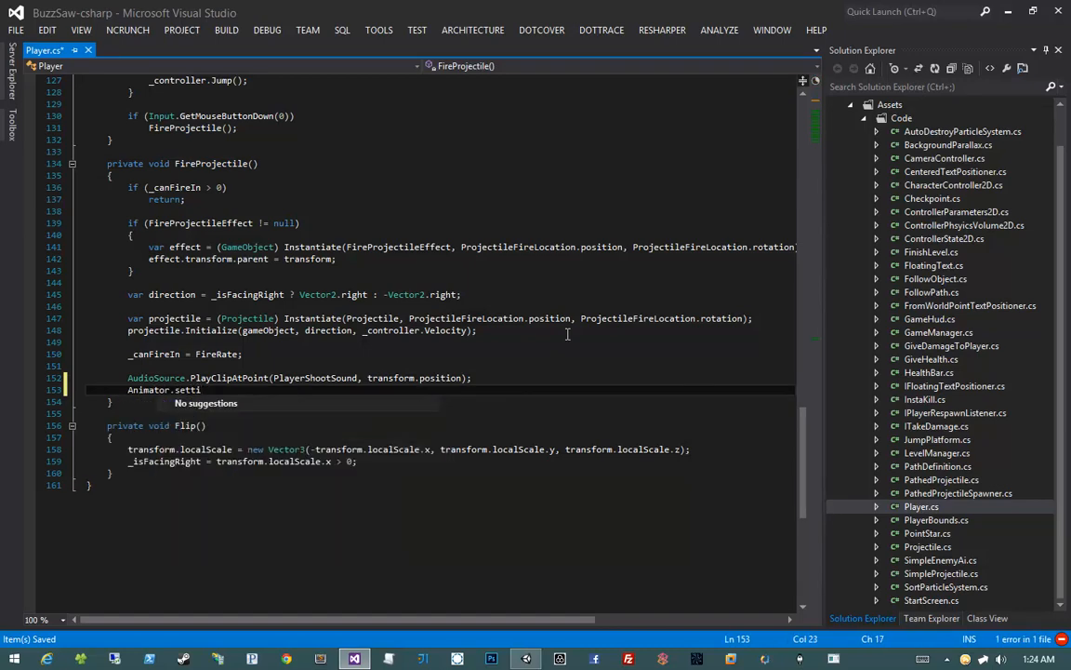
text(Fire");)
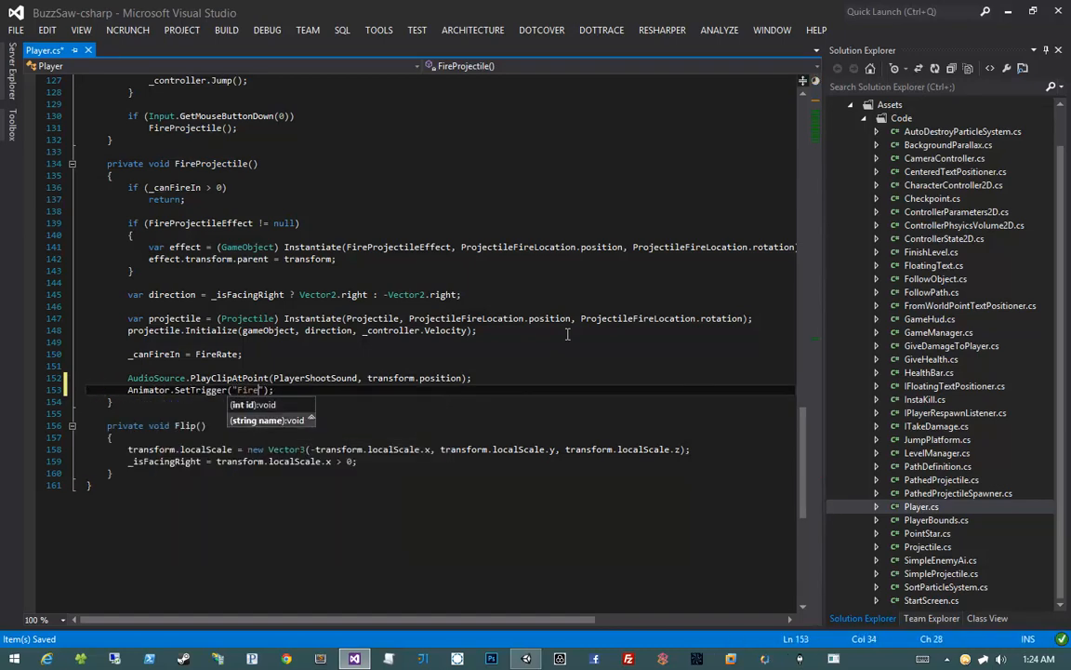
key(End)
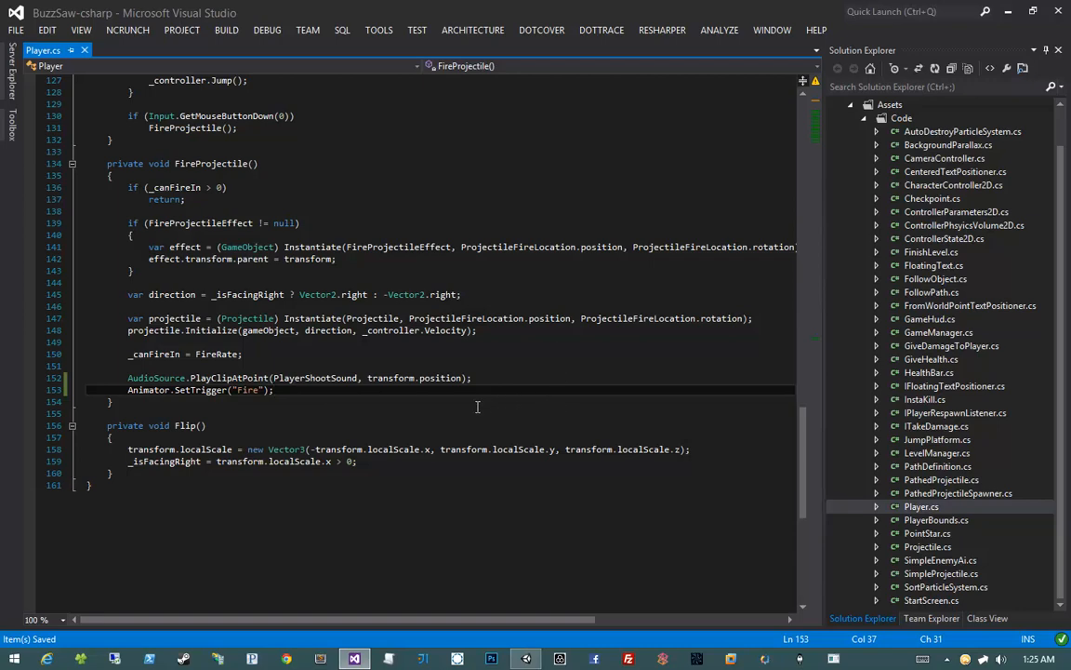
key(alt+Tab)
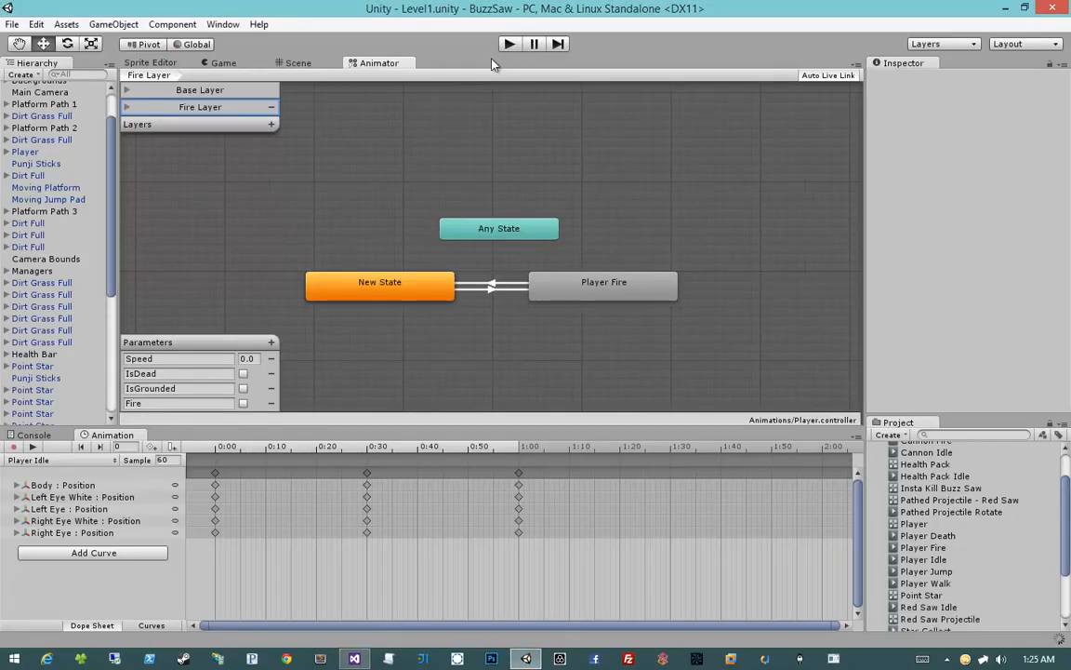
Step: Test-run the level, stop it, and examine the details of the Animator exception in the Console
click(506, 44)
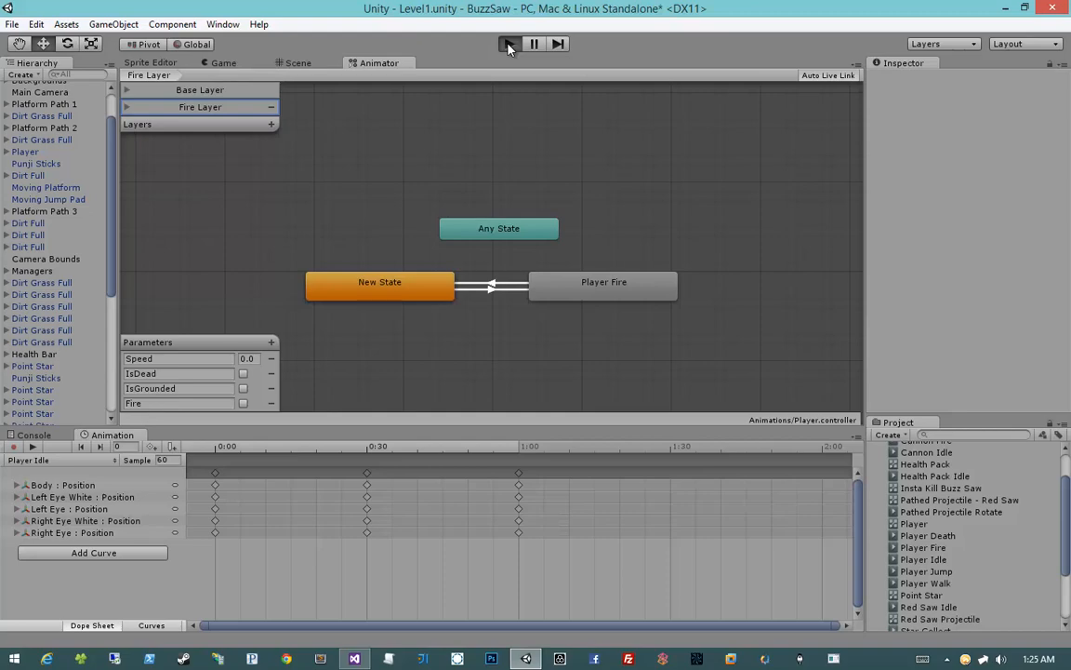
click(508, 45)
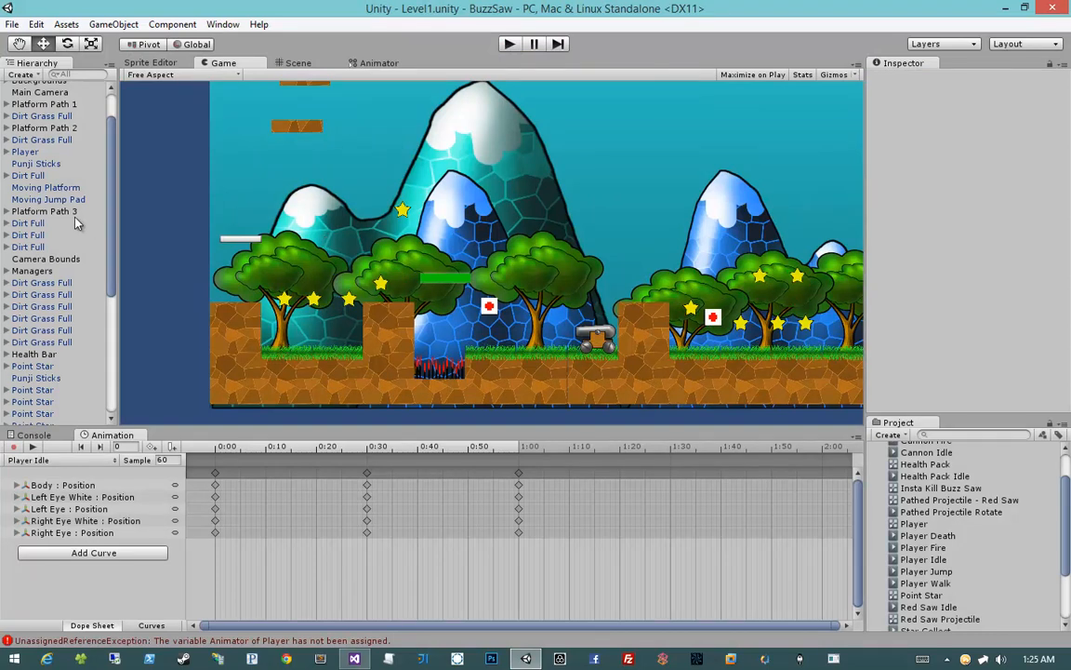
scroll(76, 222, up, 2)
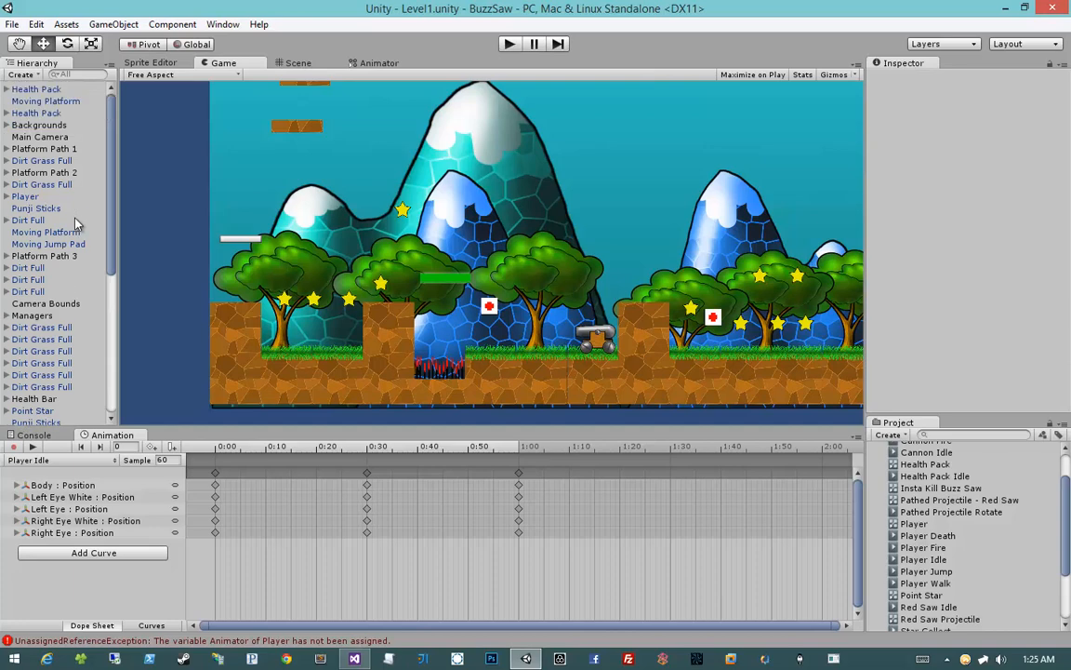
click(35, 435)
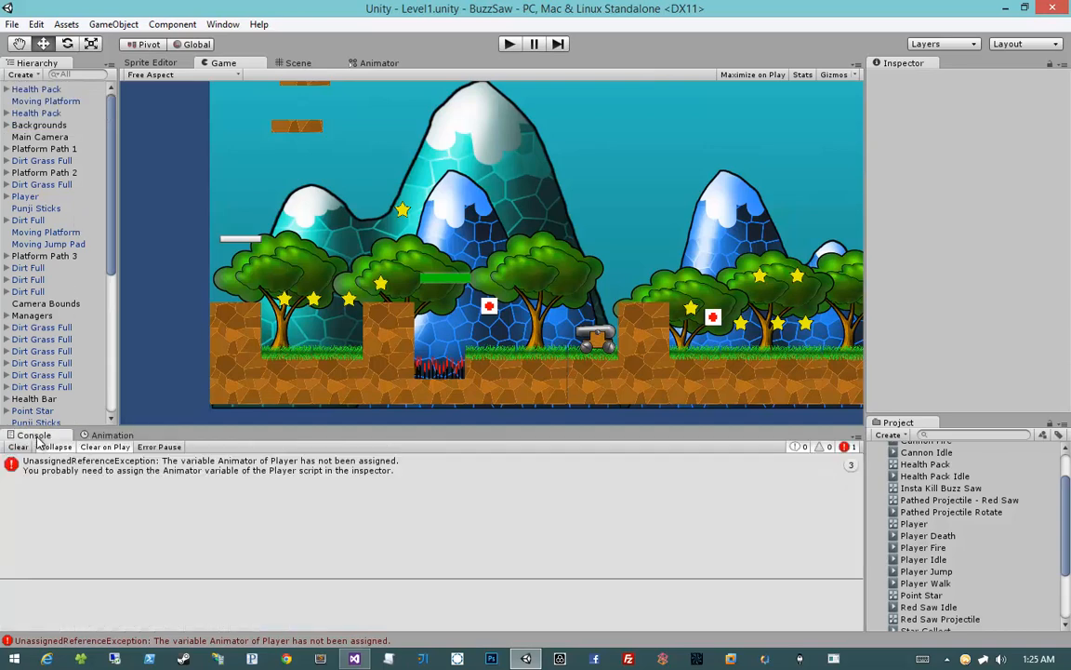
click(80, 467)
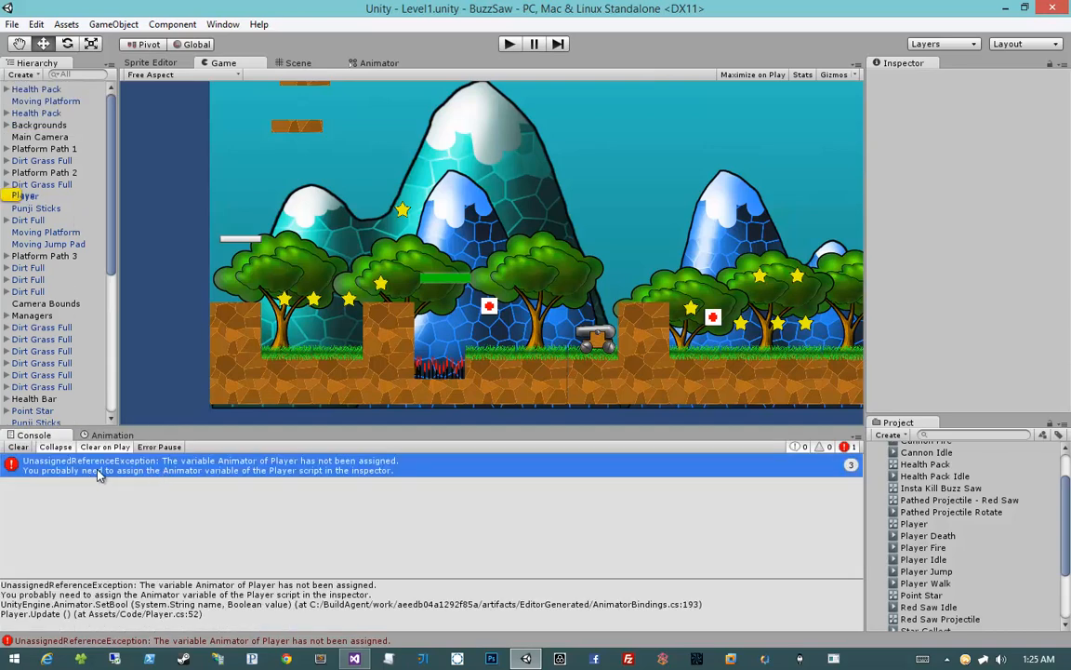
Step: Assign the Player object's own Animator component to the Animator field of its Player script and apply the change to the prefab
click(28, 197)
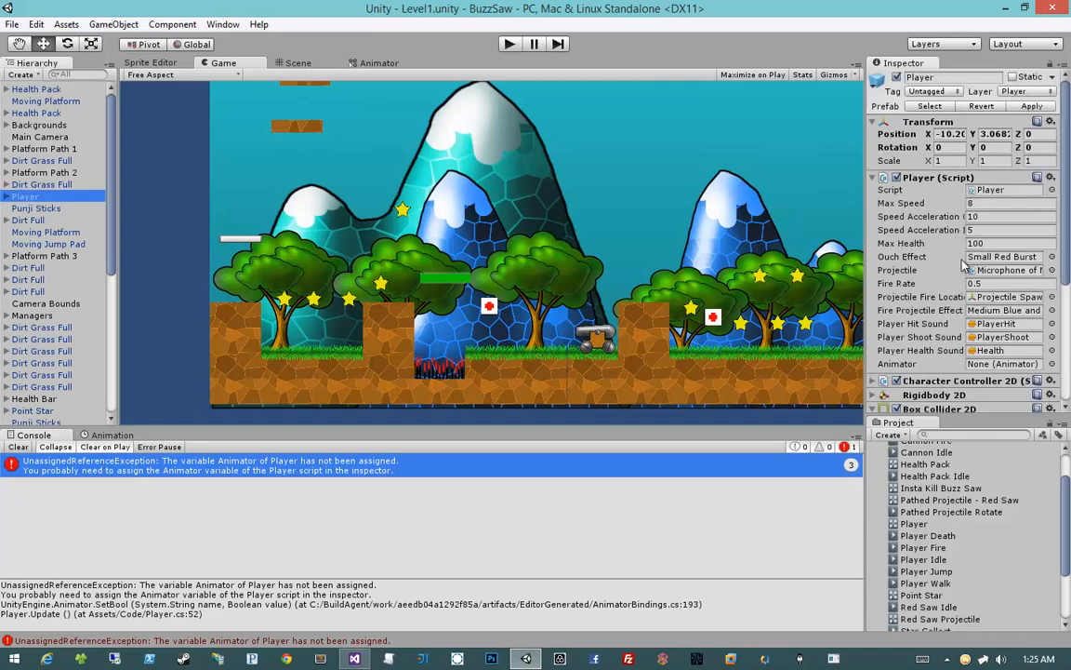
click(993, 365)
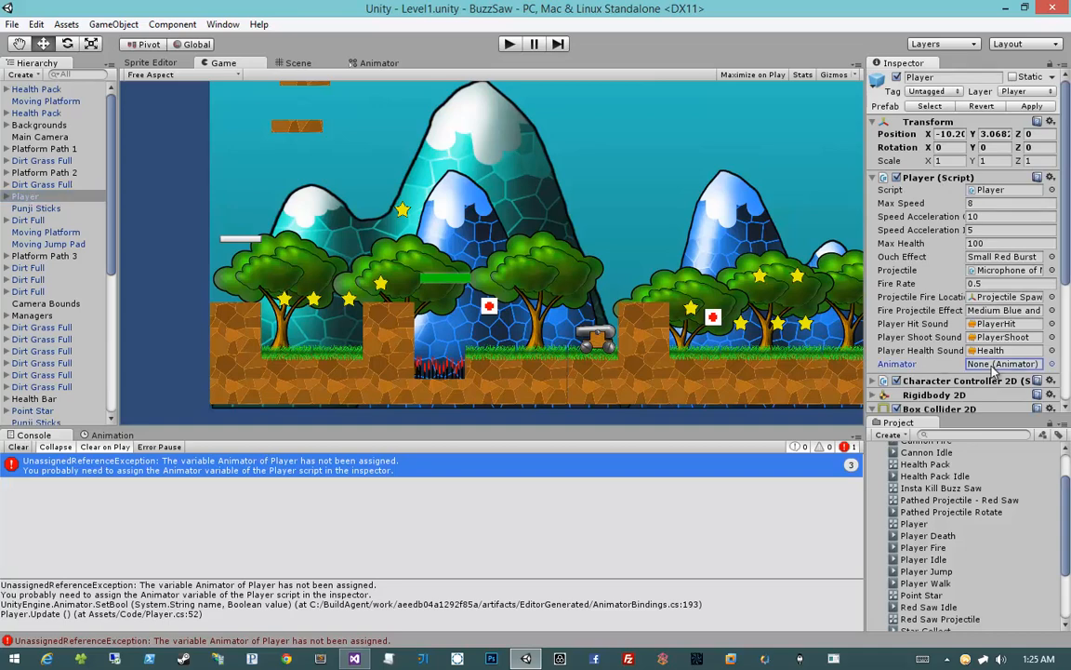
scroll(876, 288, down, 2)
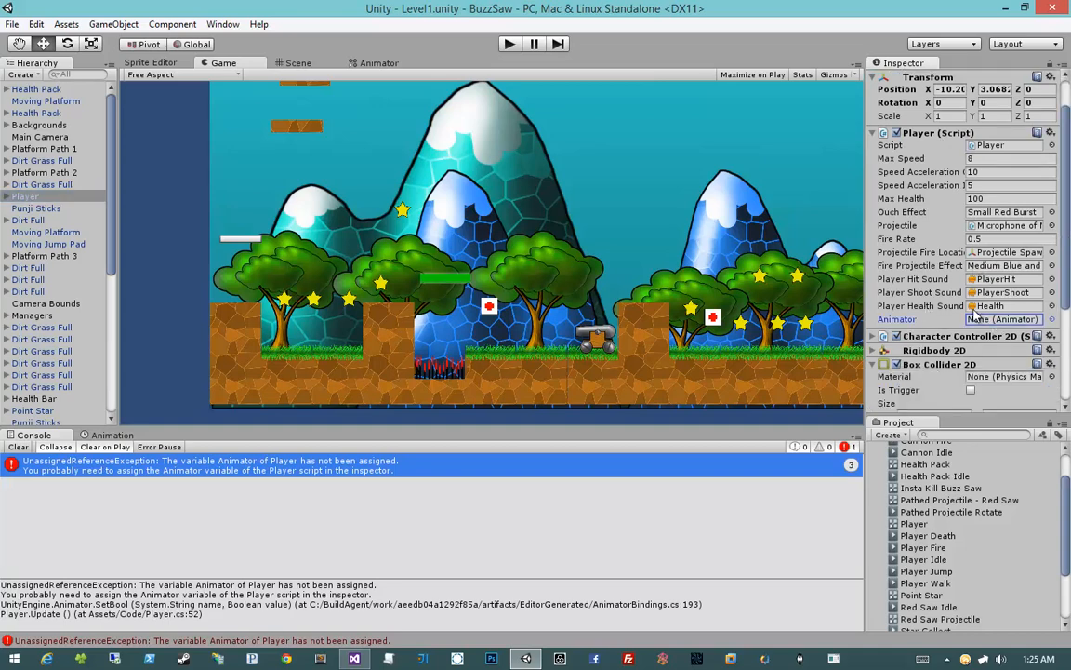
click(880, 365)
scroll(965, 296, down, 2)
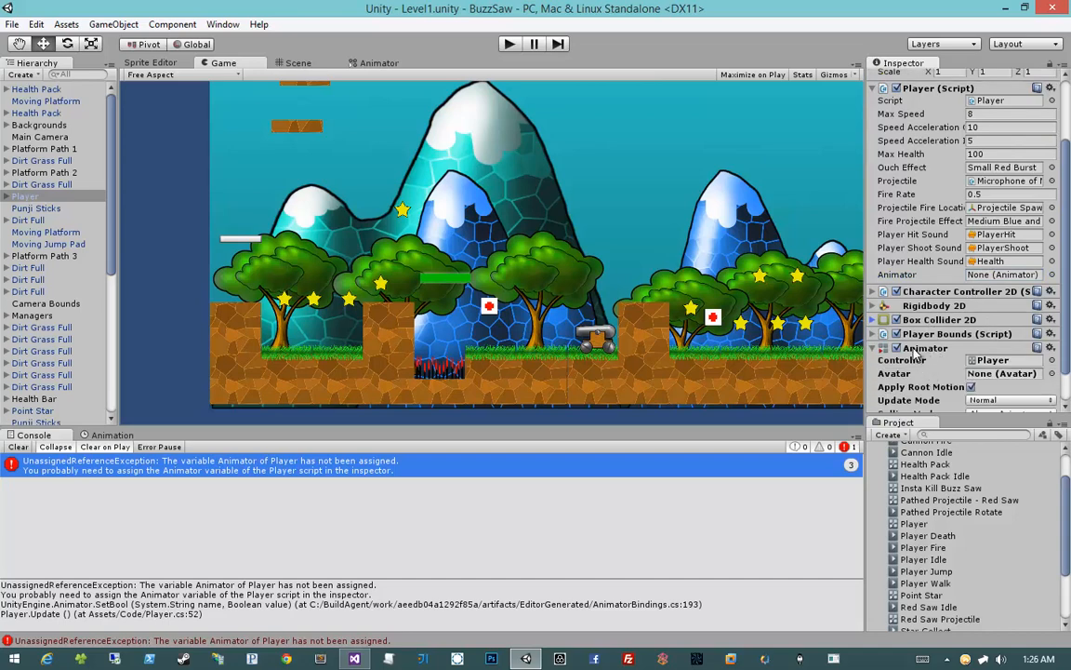
drag(925, 352, 904, 277)
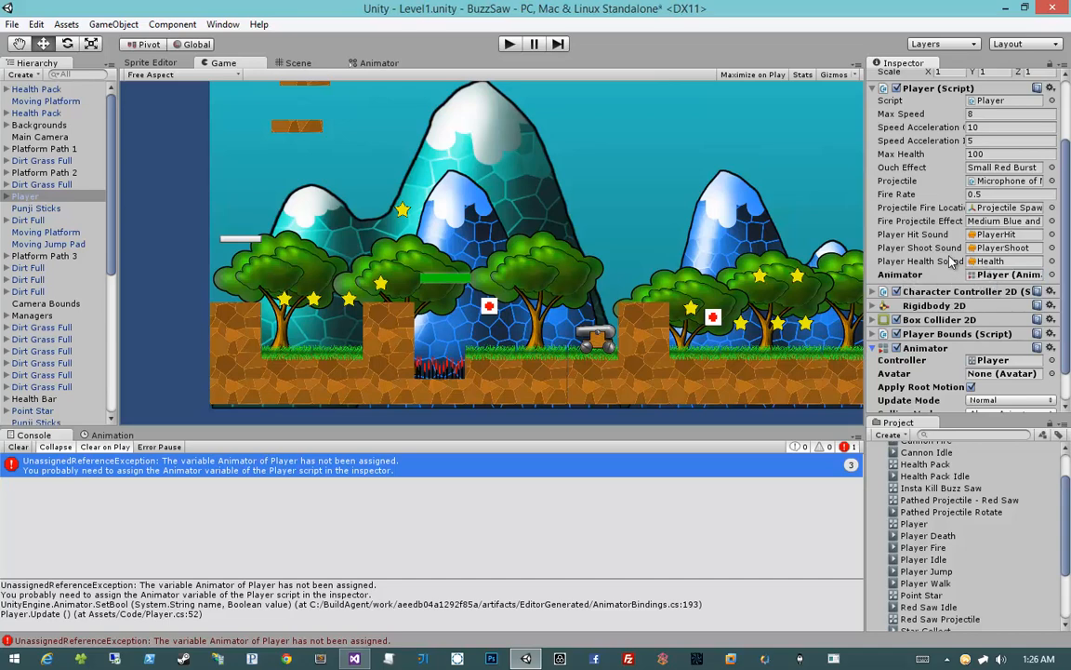
scroll(950, 262, up, 3)
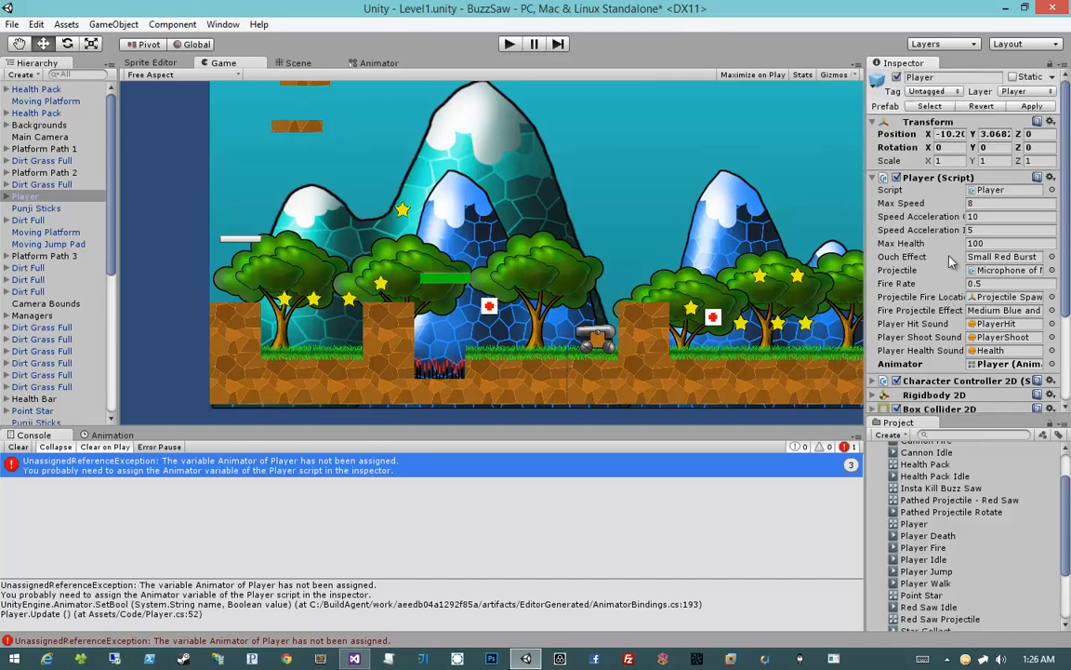
click(1018, 106)
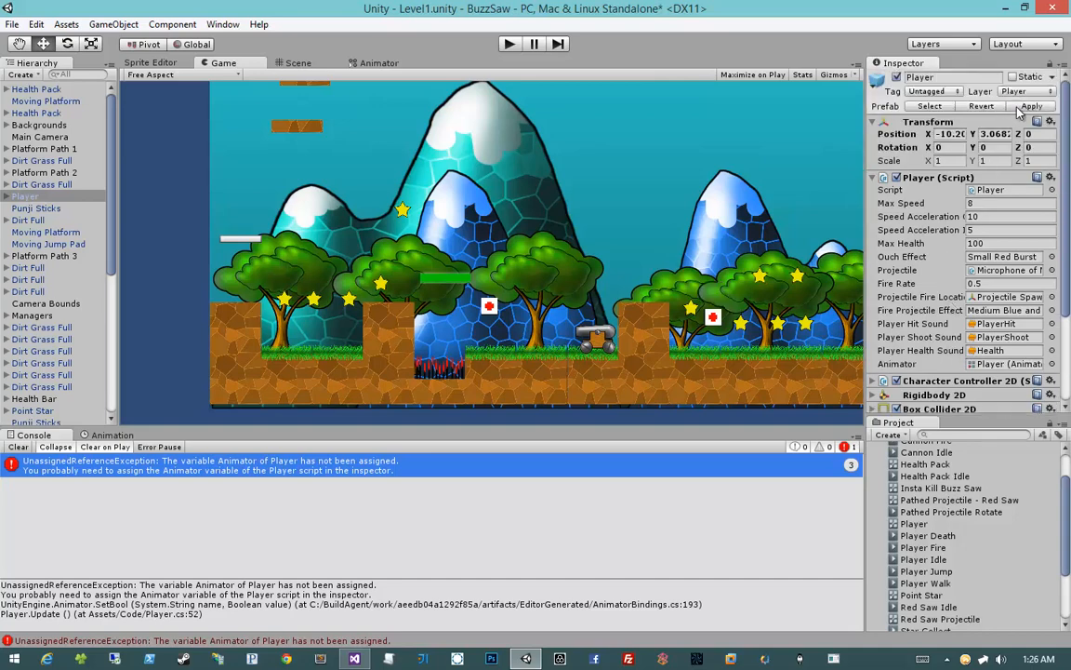
Step: Play the level to check the player's animations while walking both ways, jumping and firing, and stop the game
click(510, 47)
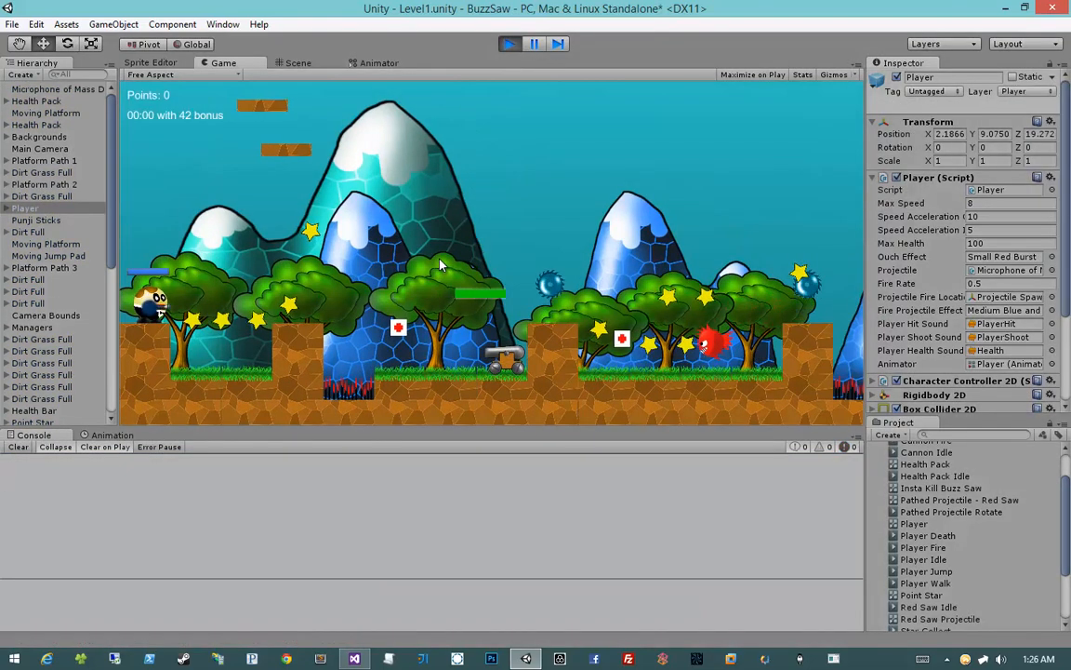
click(439, 259)
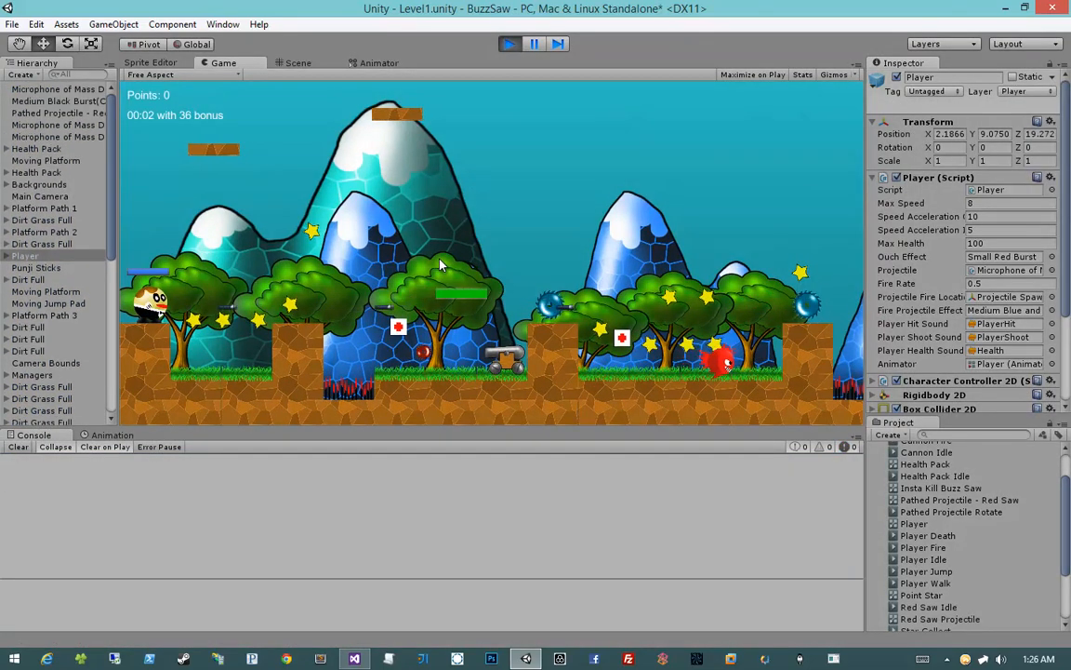
key(d)
key(a)
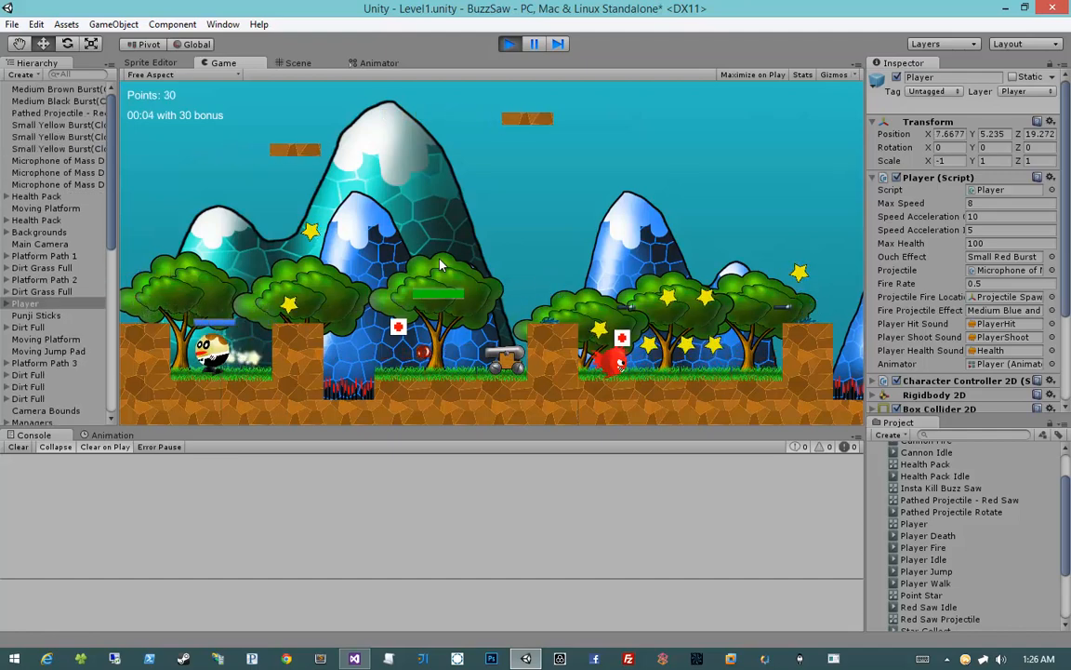
key(d)
key(space)
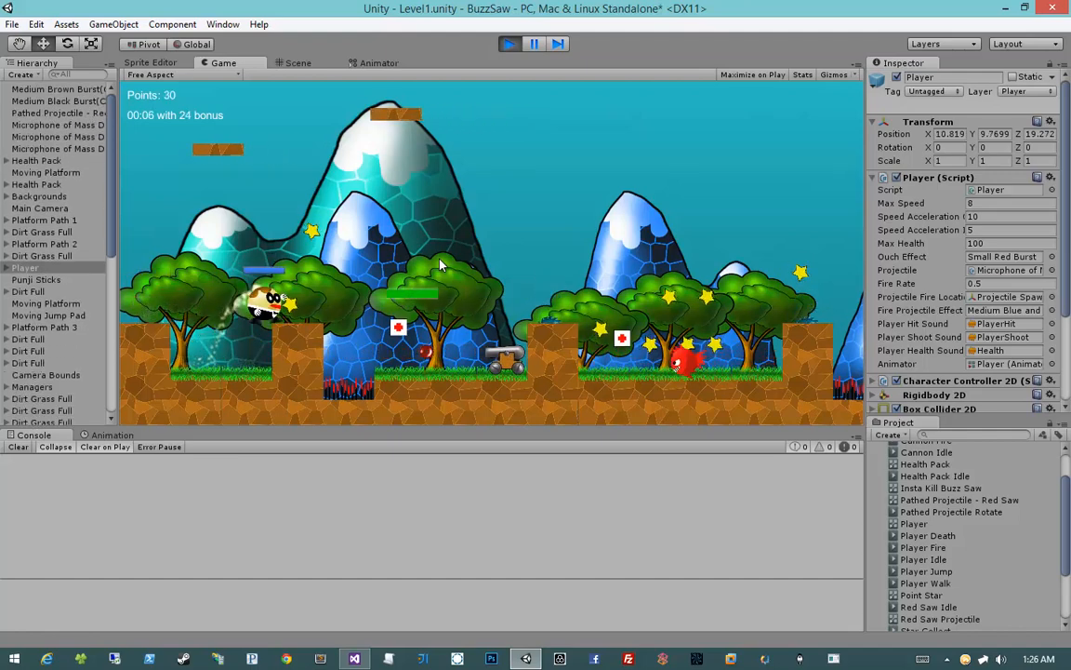
key(space)
key(a)
key(d)
key(space)
click(440, 262)
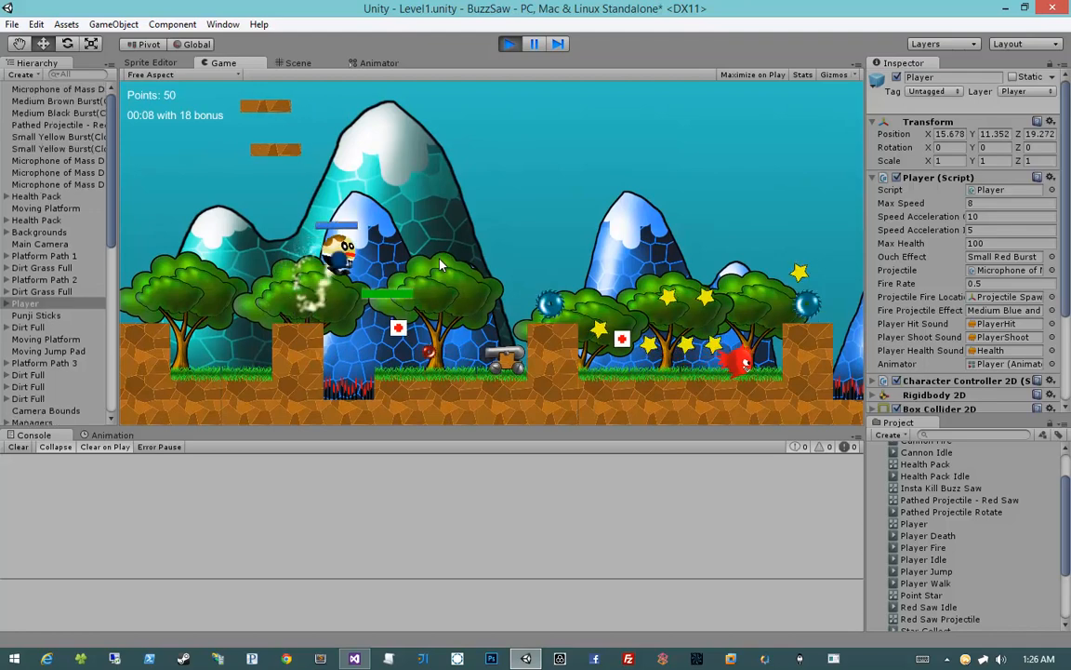
click(440, 261)
key(a)
key(d)
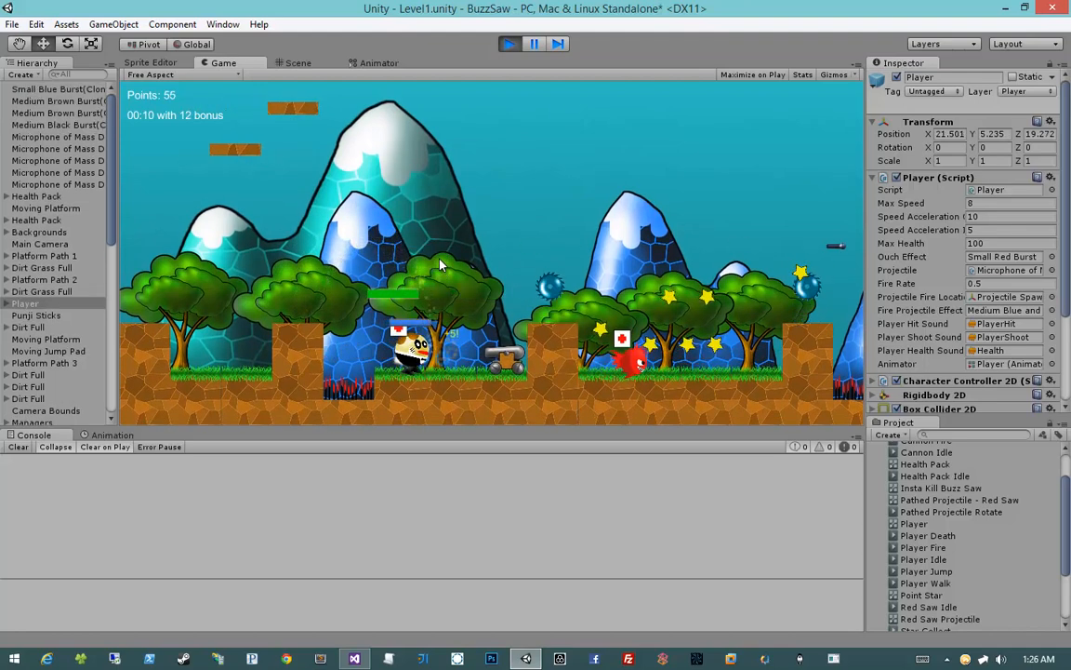
key(space)
key(space)
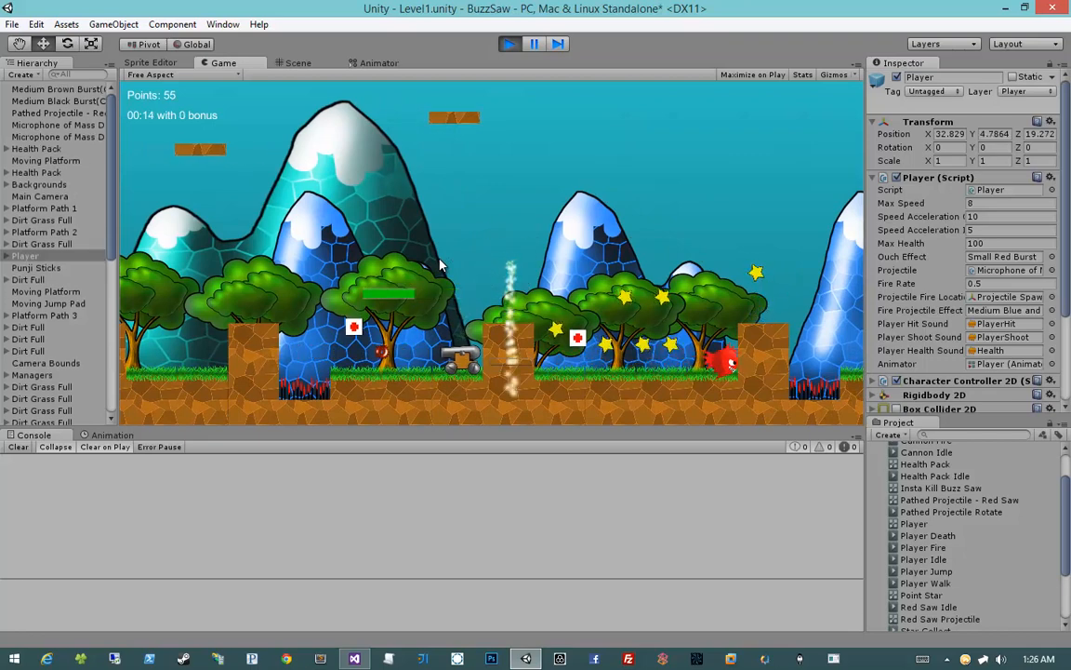
key(d)
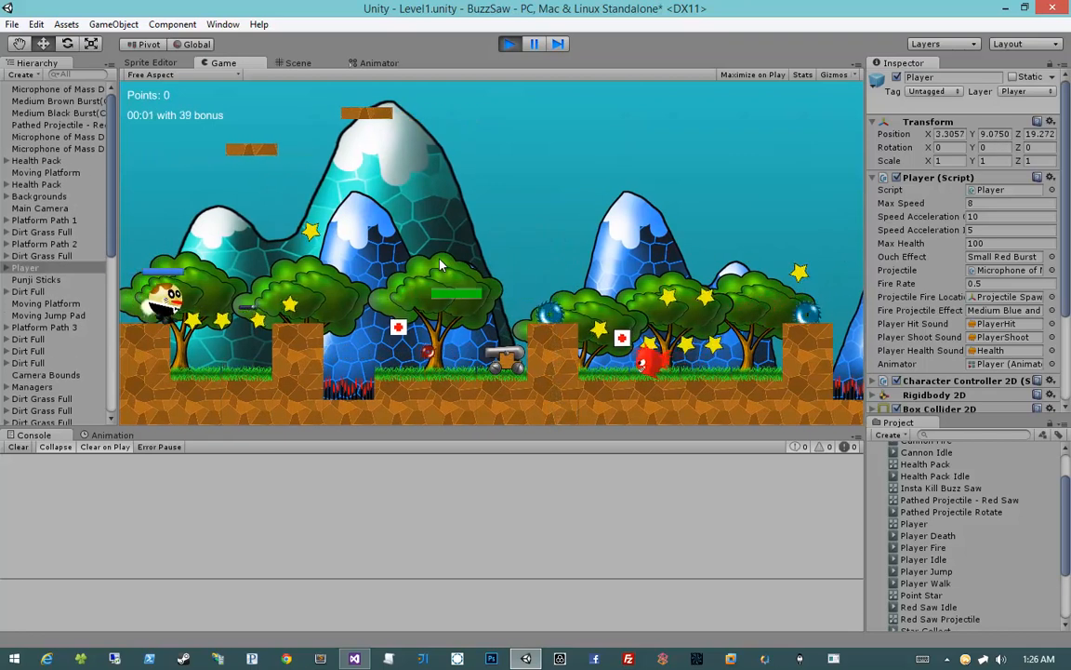
key(space)
key(d)
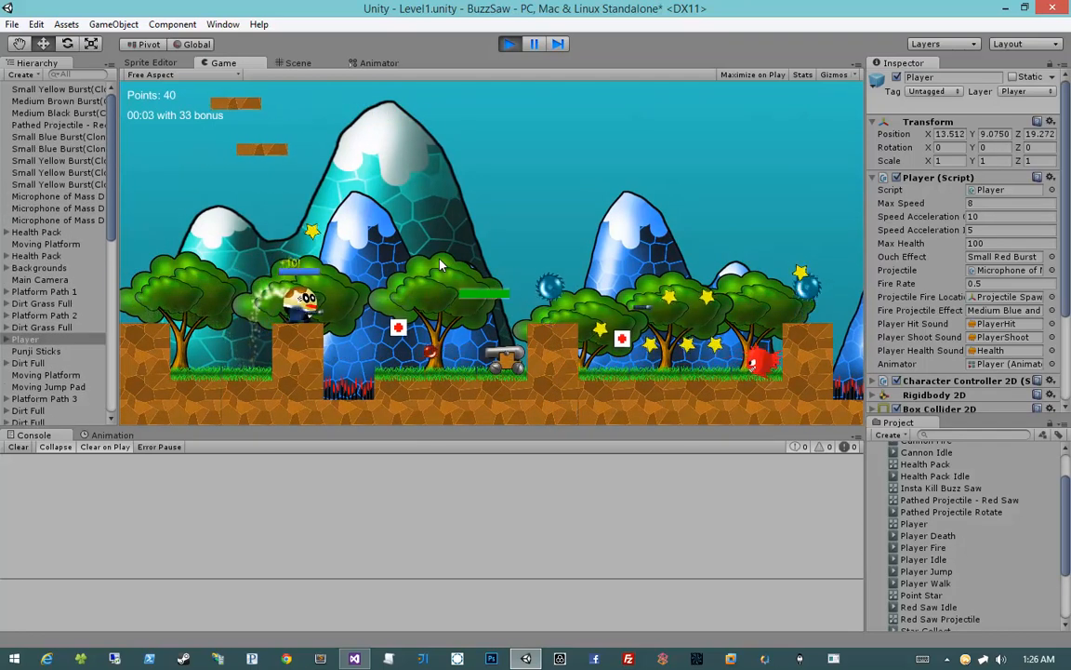
key(a)
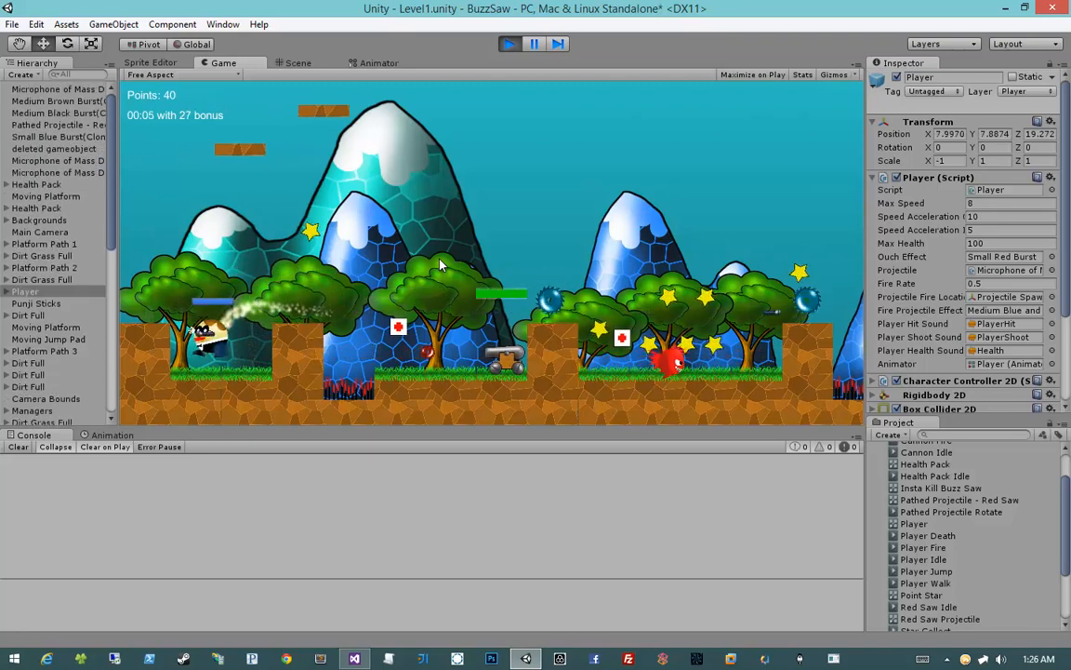
key(d)
key(space)
key(d)
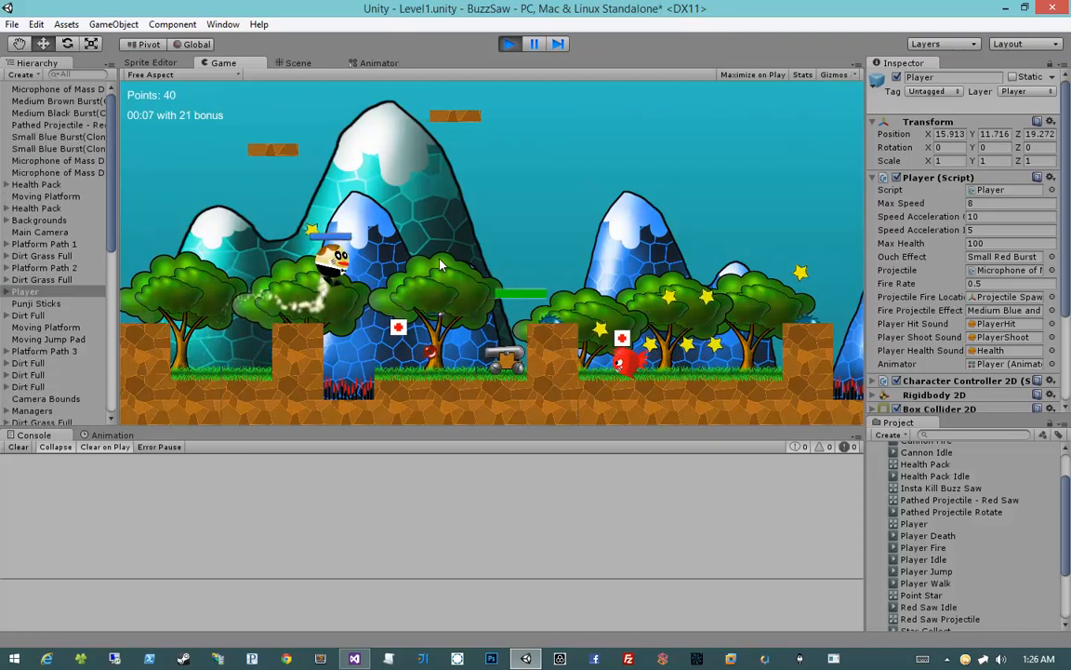
key(a)
click(509, 45)
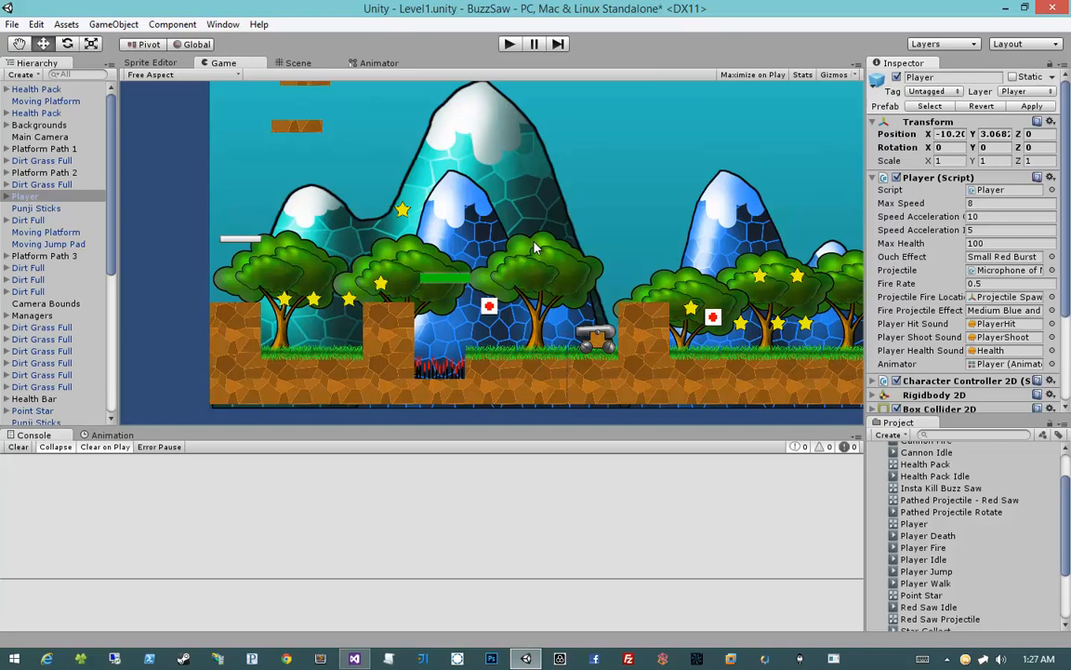
Step: Create a new blend tree in the Player Walk state on the Base Layer of the player's animator controller
click(378, 64)
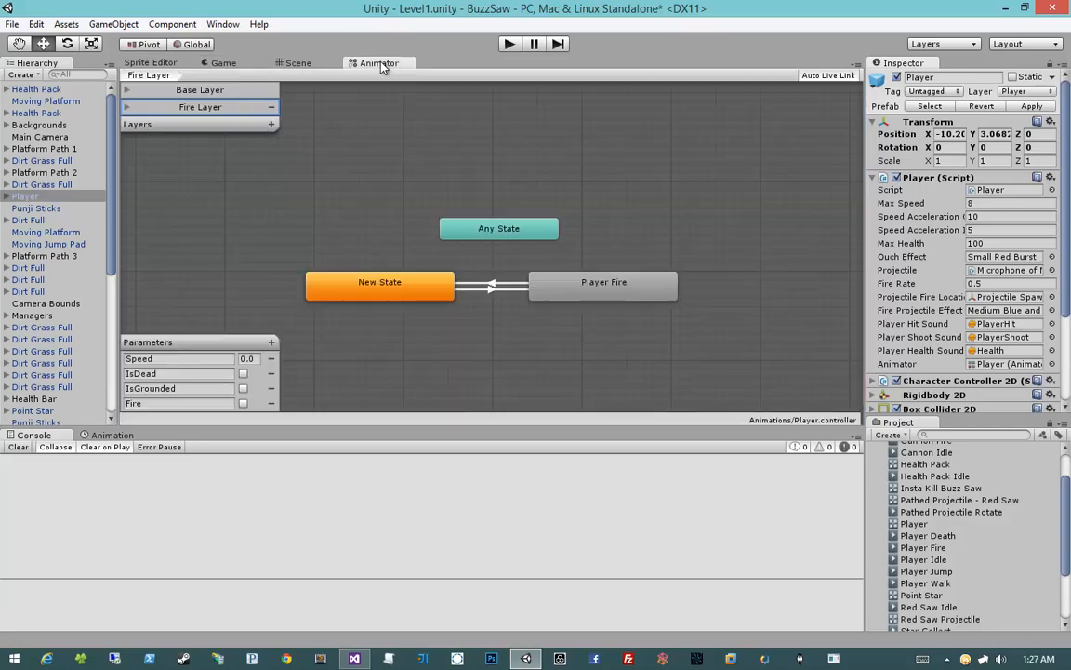
click(403, 171)
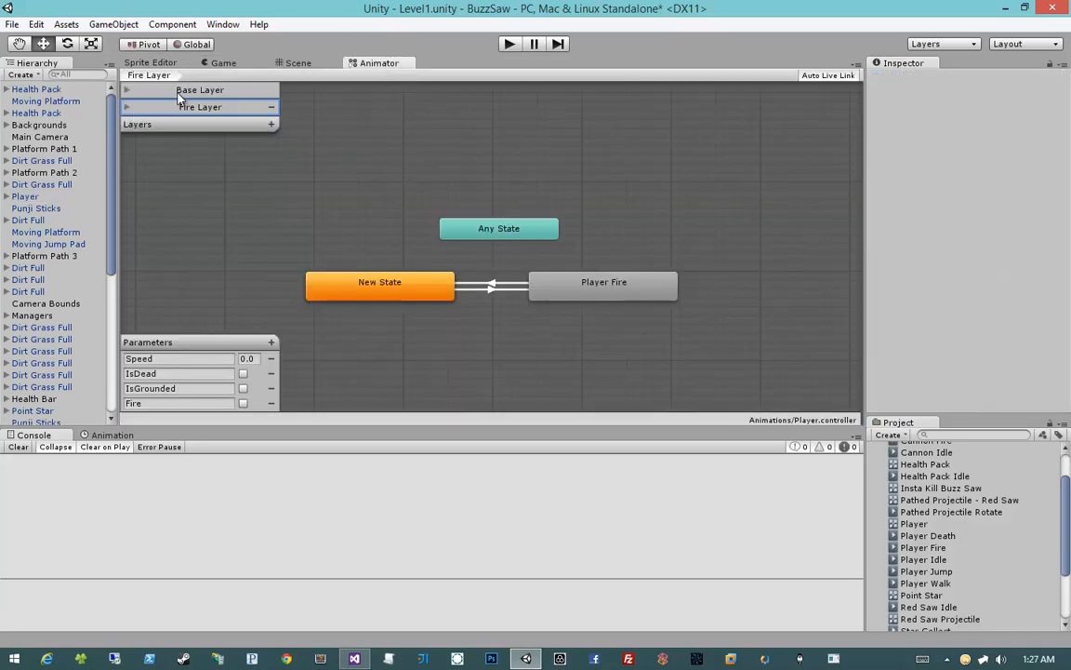
click(28, 196)
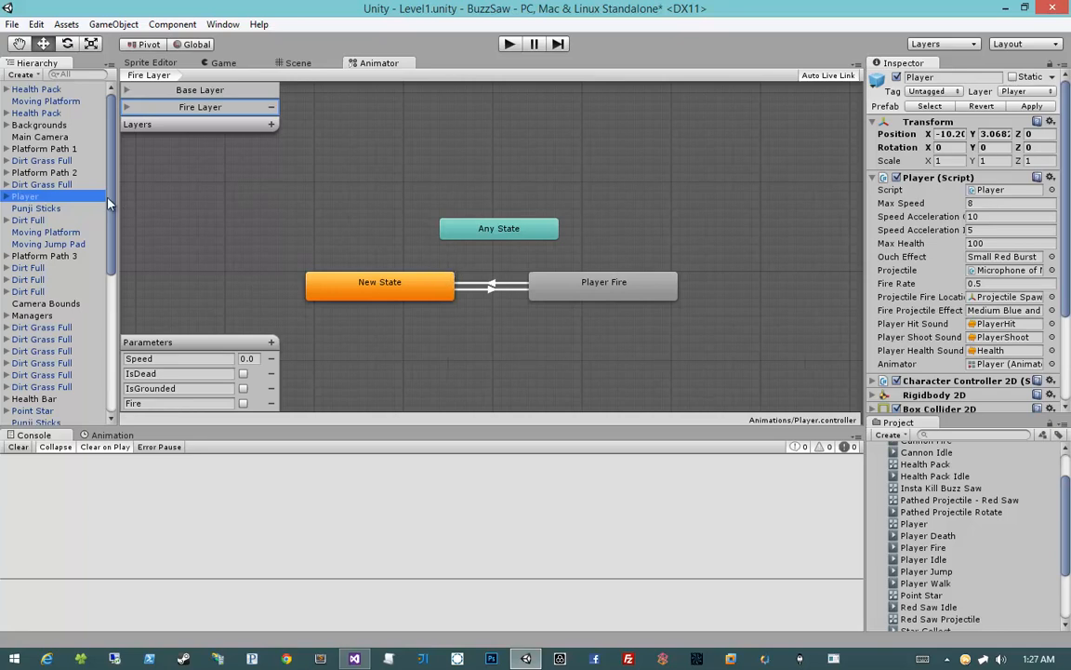
click(193, 90)
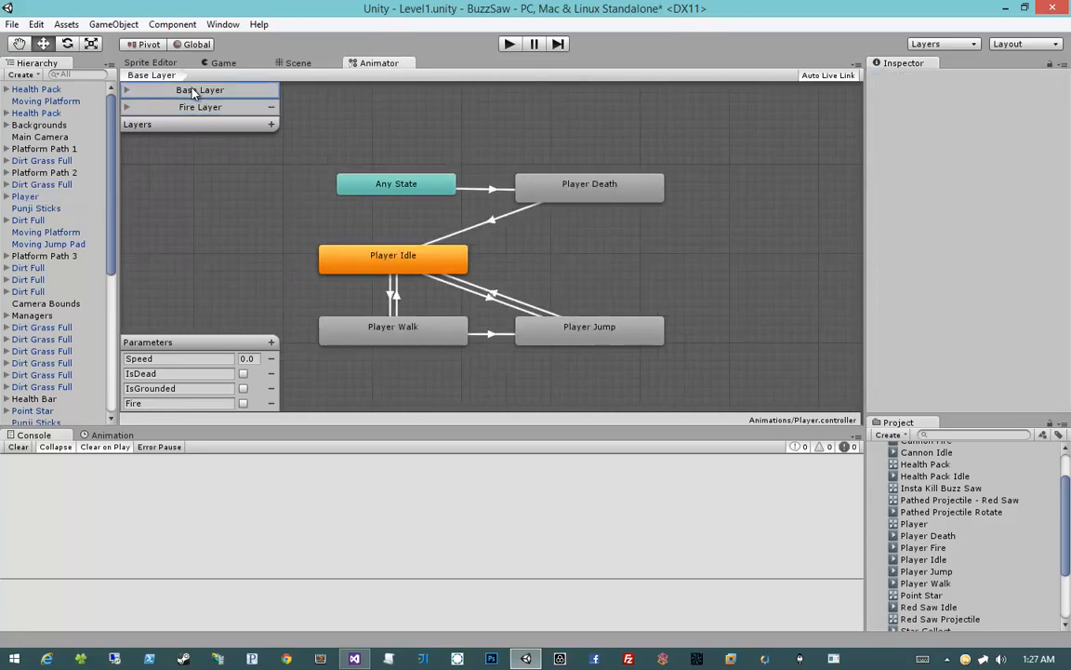
click(353, 325)
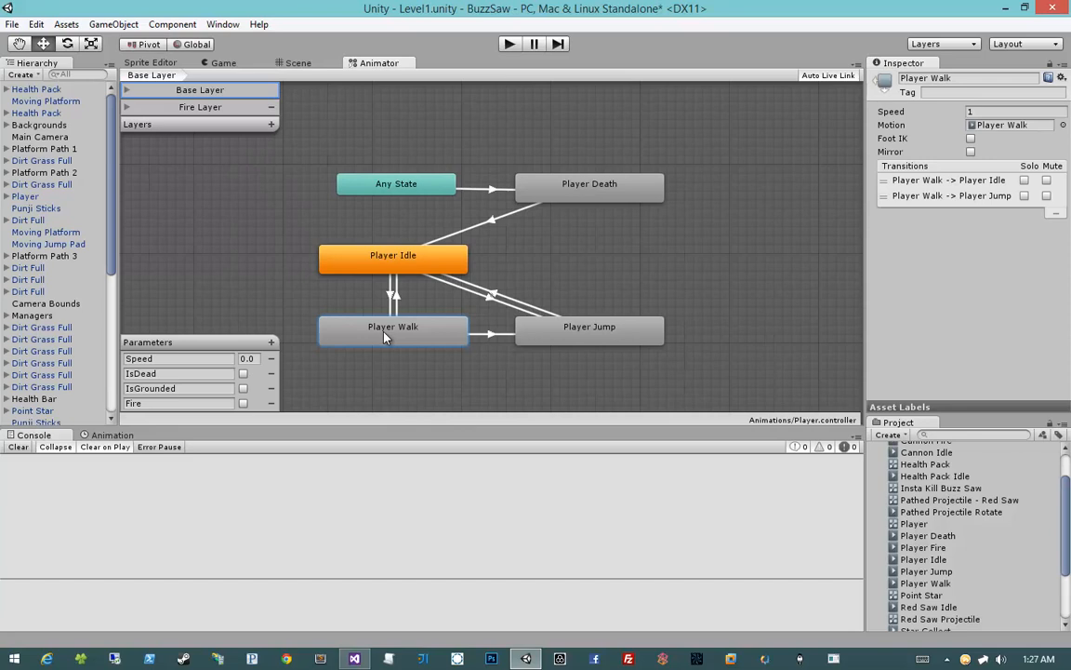
right_click(388, 338)
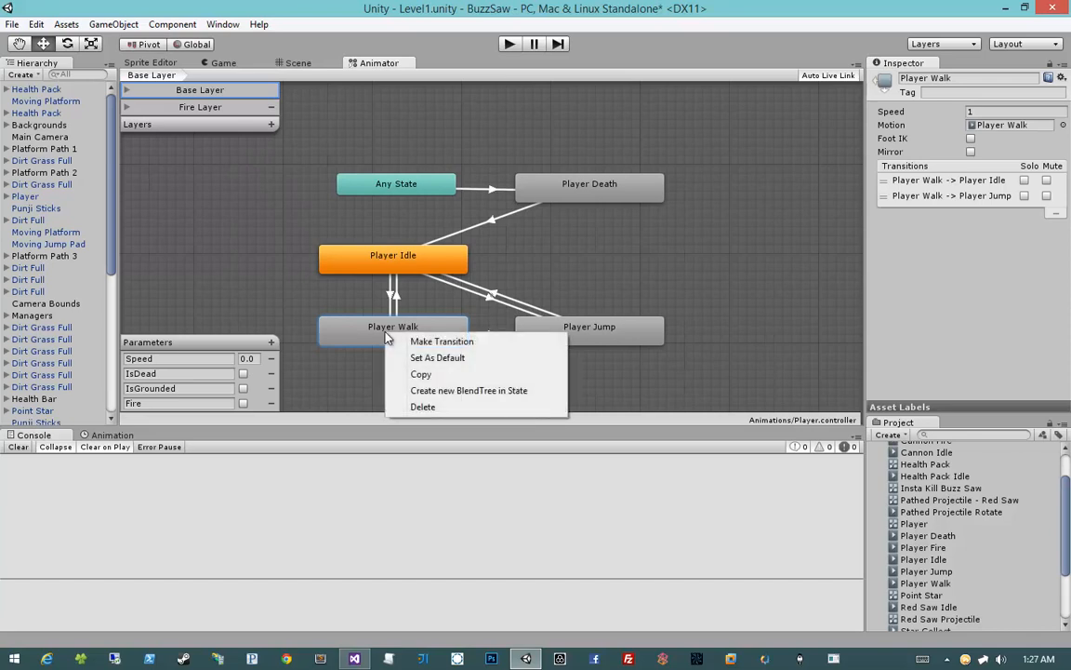
click(409, 391)
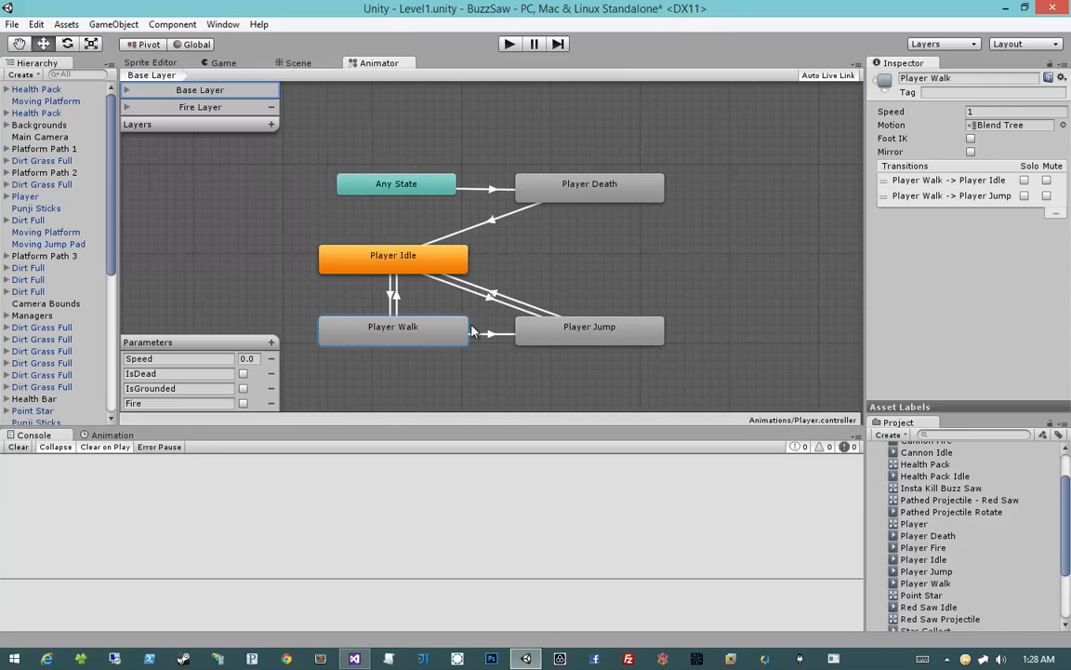
Step: Open the Player Walk state's blend tree and add a motion field that uses the Player Walk clip
double_click(408, 337)
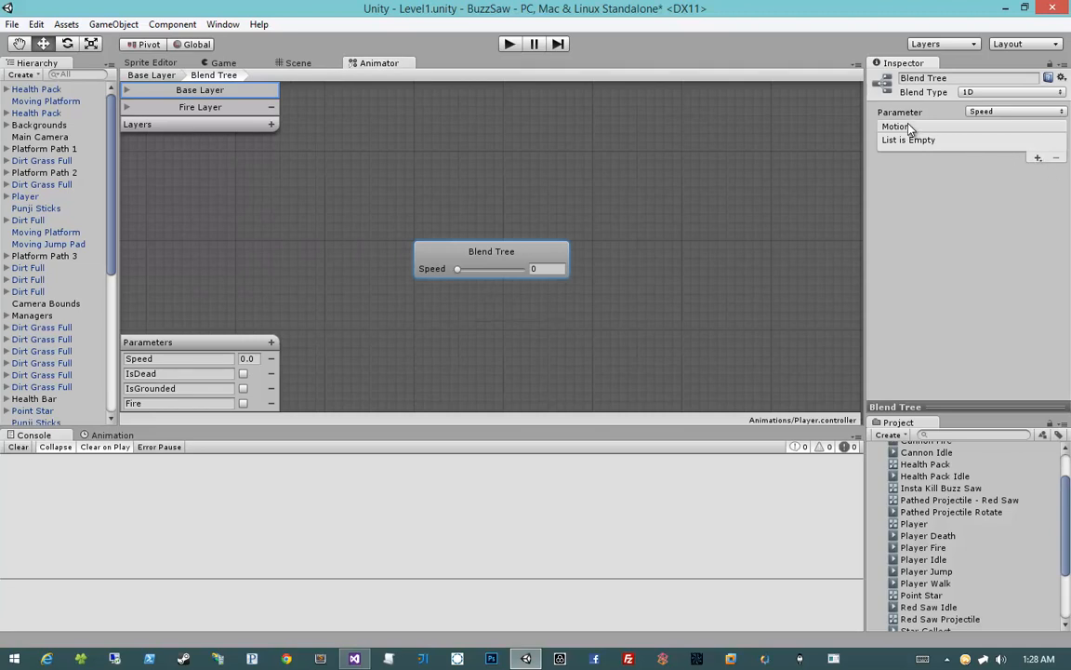
click(1038, 158)
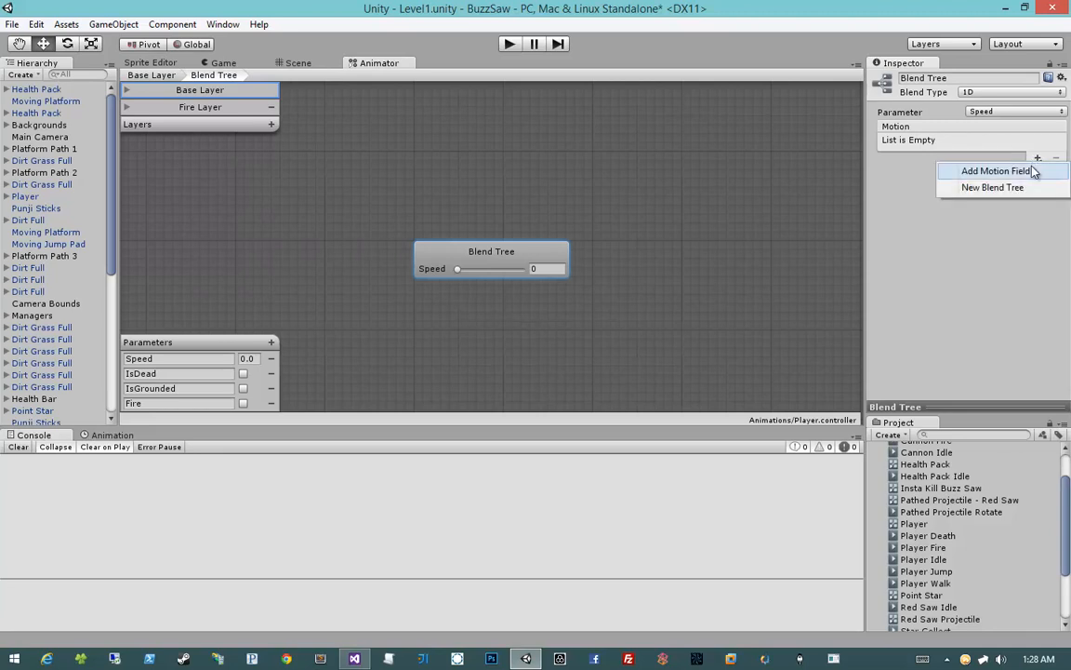
click(1028, 170)
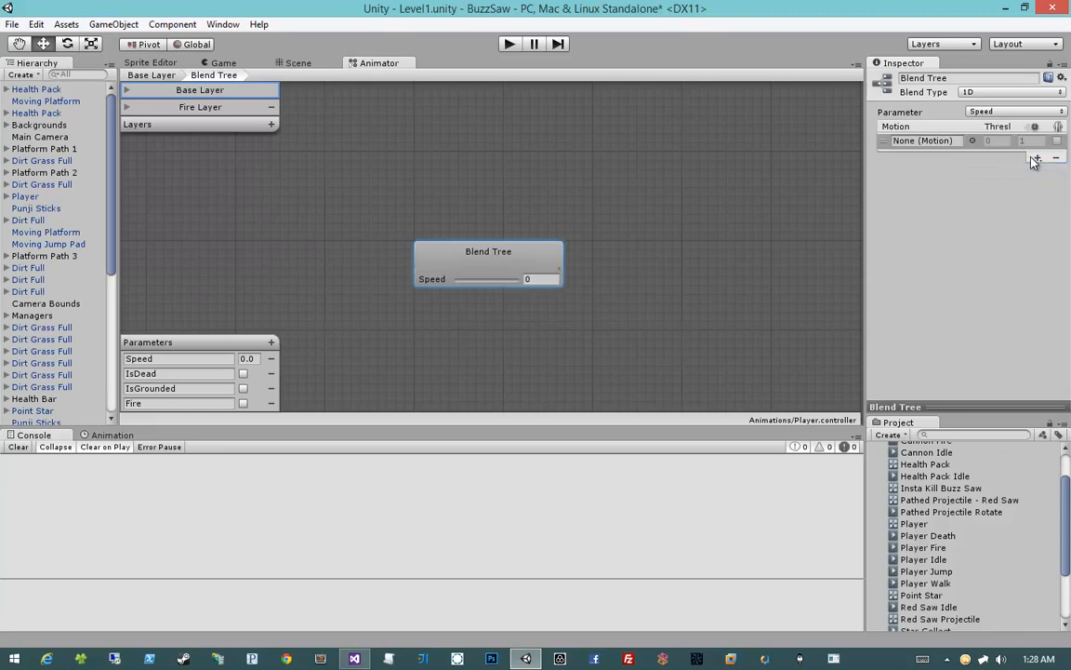
scroll(933, 502, up, 1)
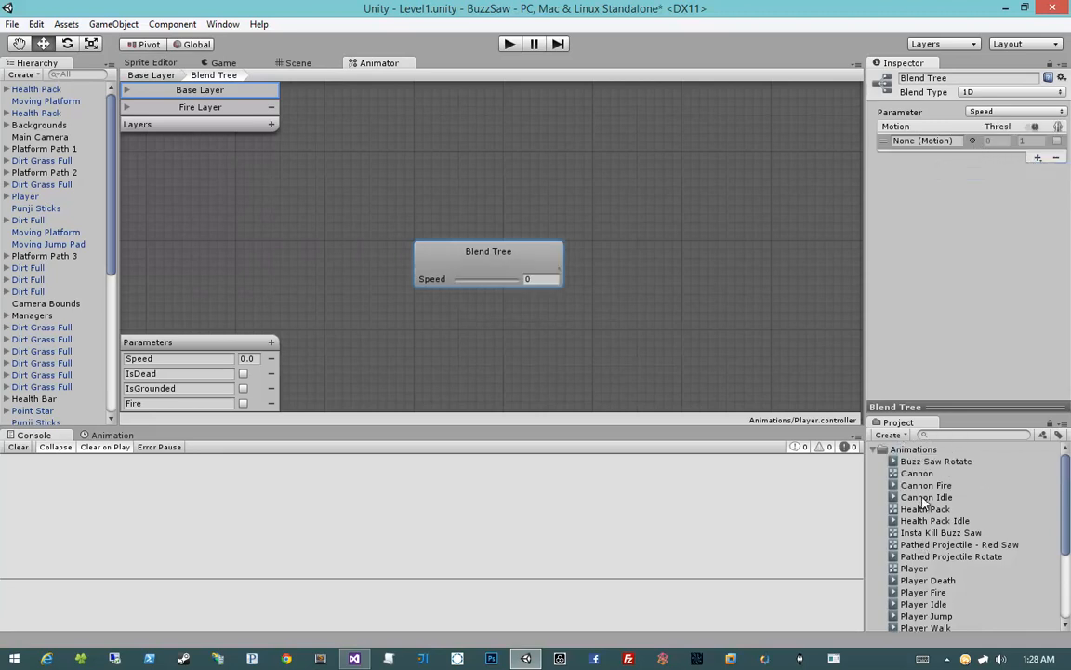
scroll(938, 513, down, 2)
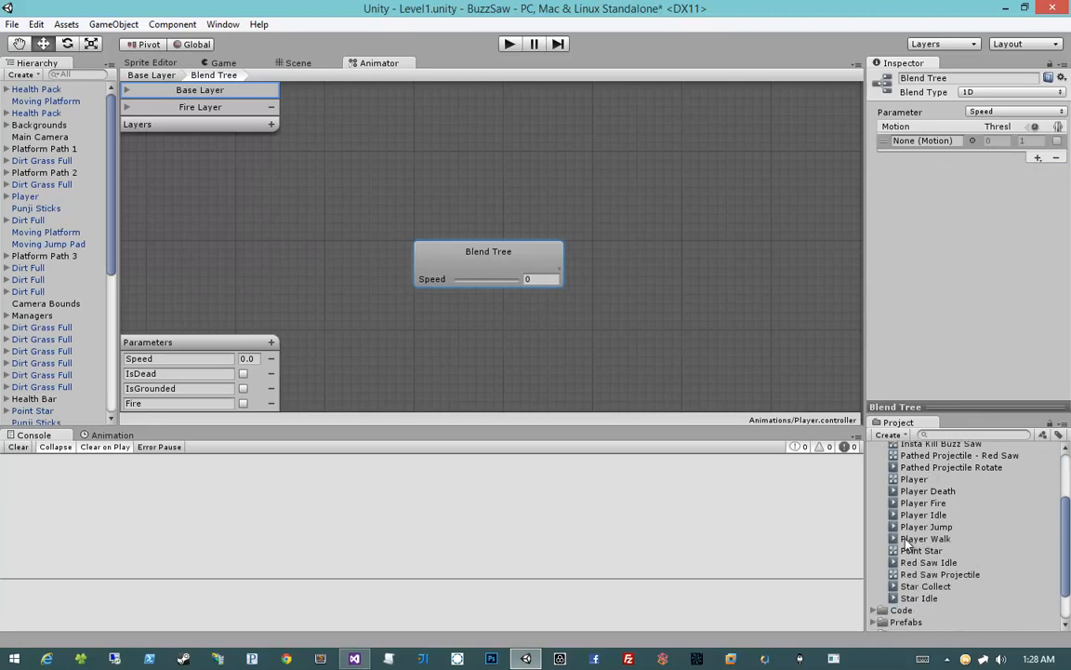
click(916, 538)
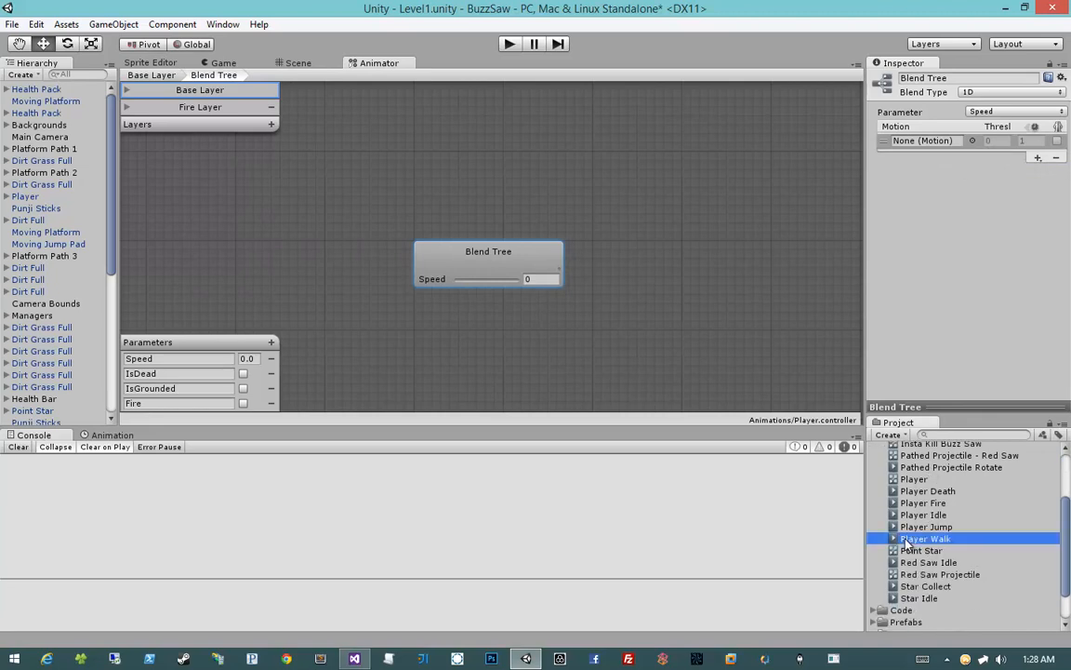
drag(906, 544, 926, 147)
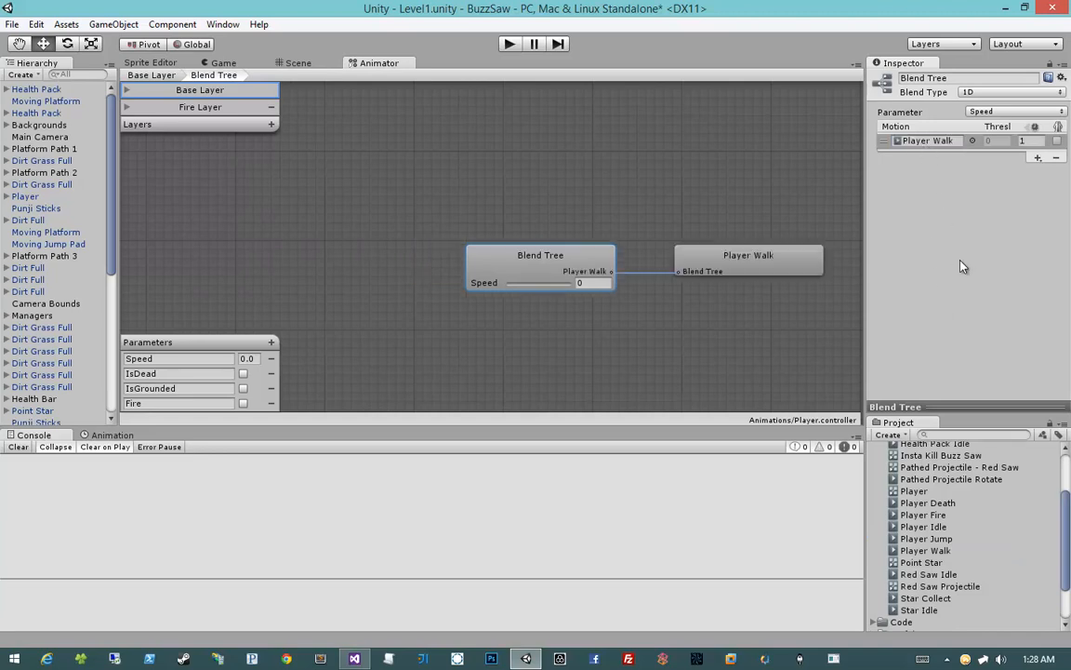
middle_drag(733, 299, 629, 296)
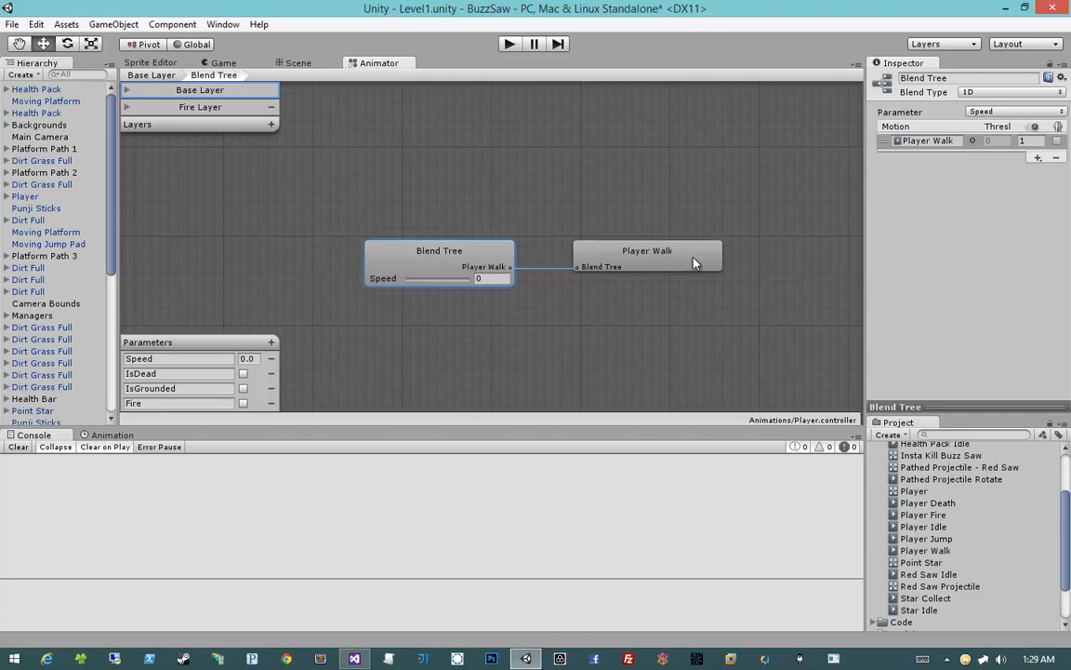
Step: Add a second motion field to the blend tree and assign the Player Walk clip to it too
click(1038, 159)
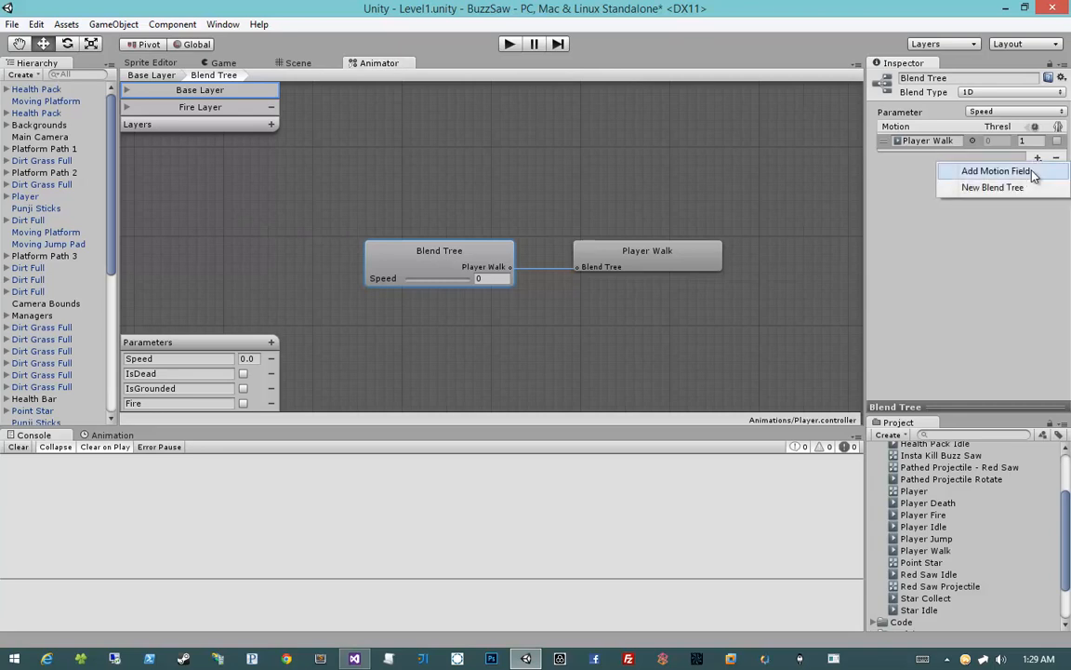
click(1030, 172)
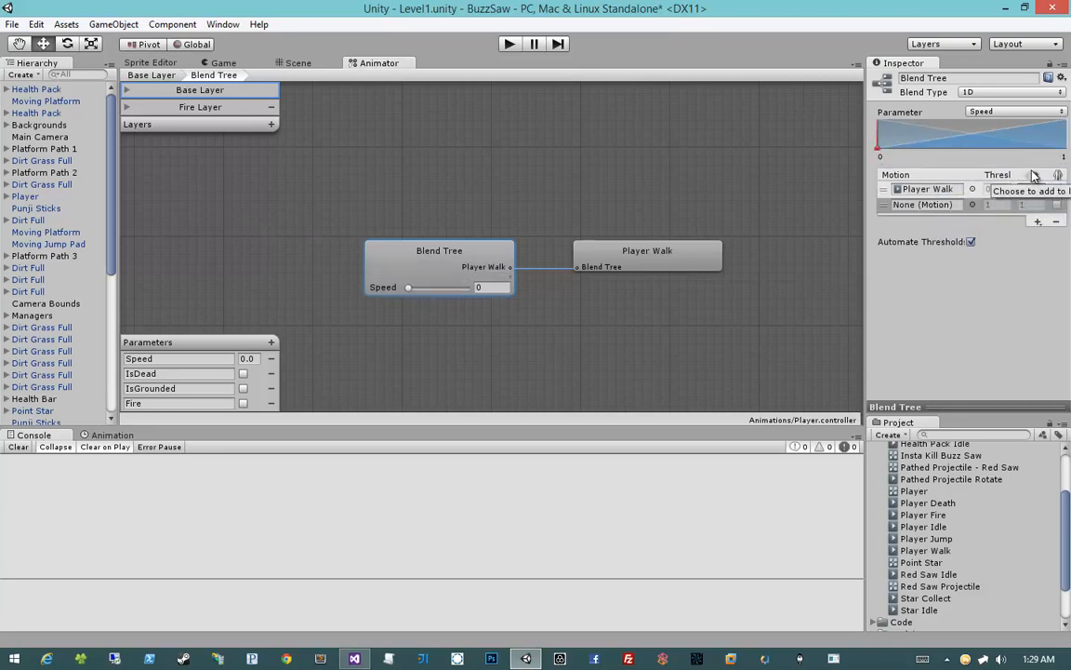
click(926, 551)
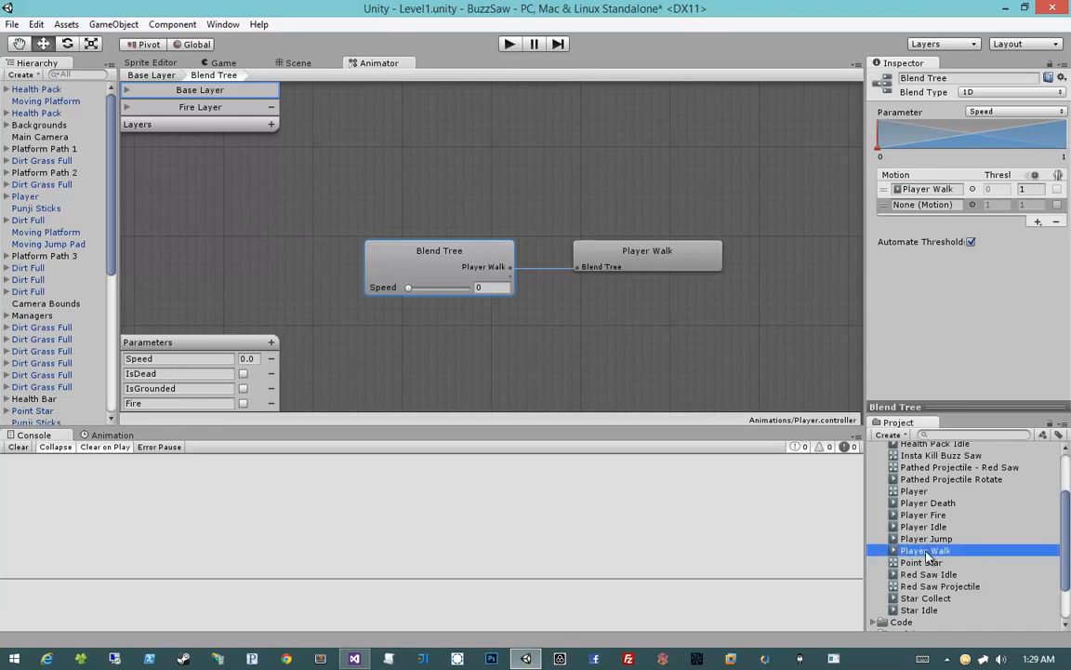
drag(925, 550, 920, 212)
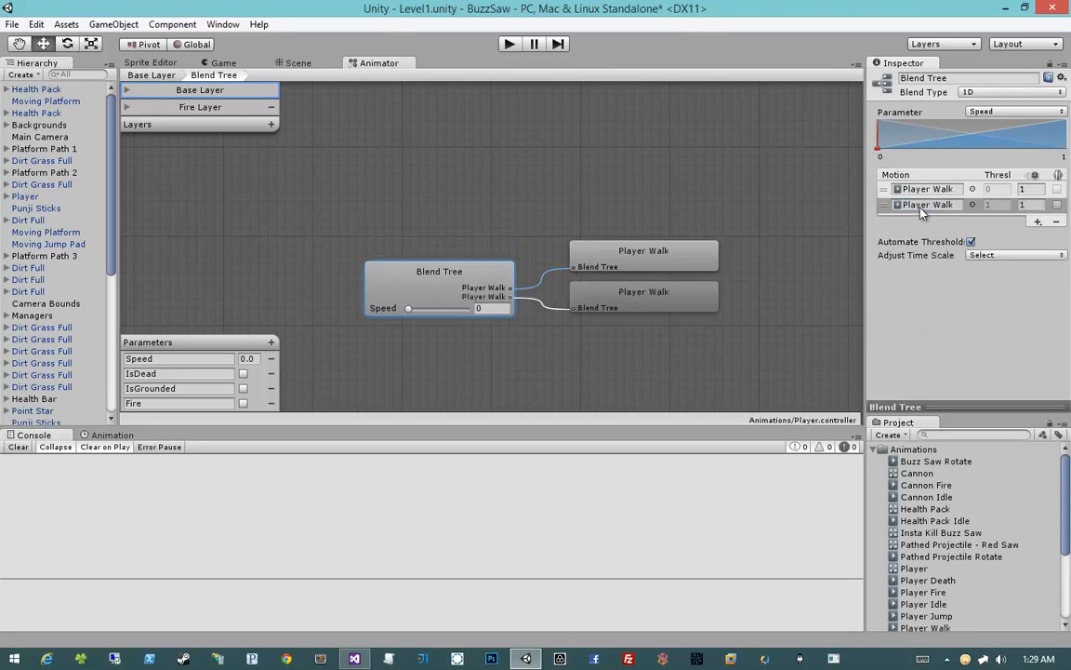
Step: Examine the blend tree's two motion entries, its Speed control and the parameters available to drive the blending
click(885, 203)
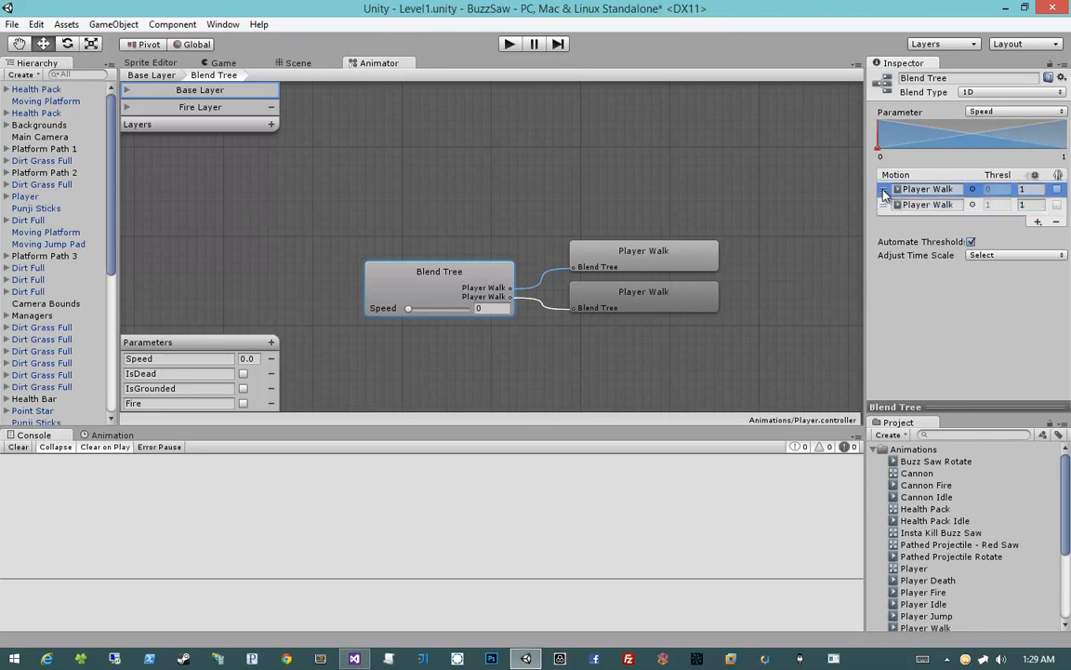
click(885, 192)
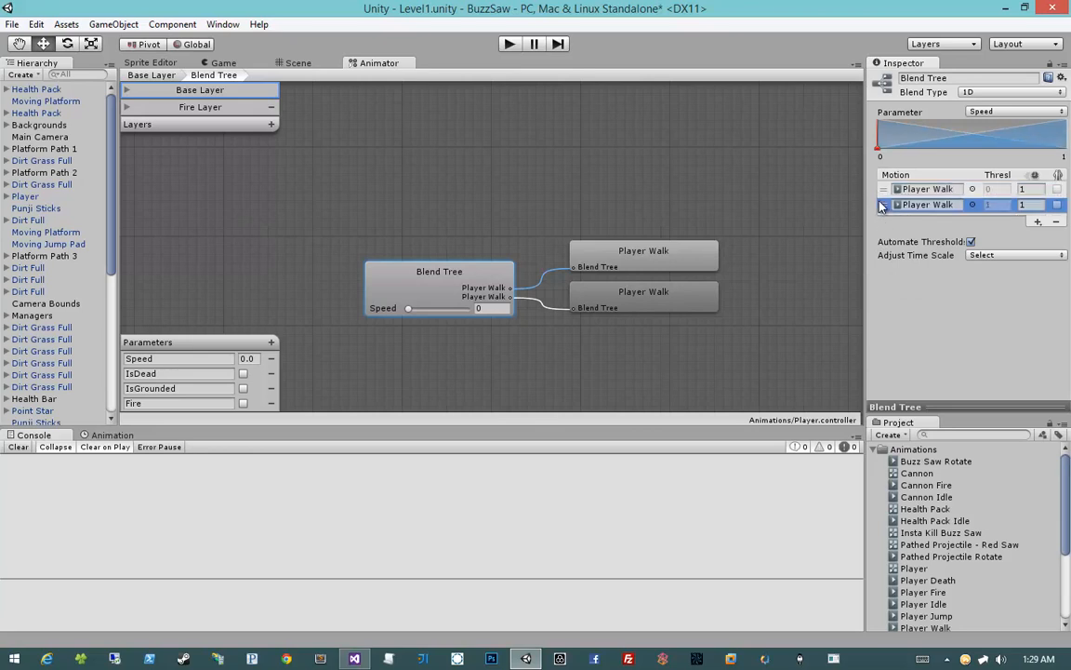
drag(882, 192, 883, 203)
click(884, 193)
click(886, 206)
click(885, 192)
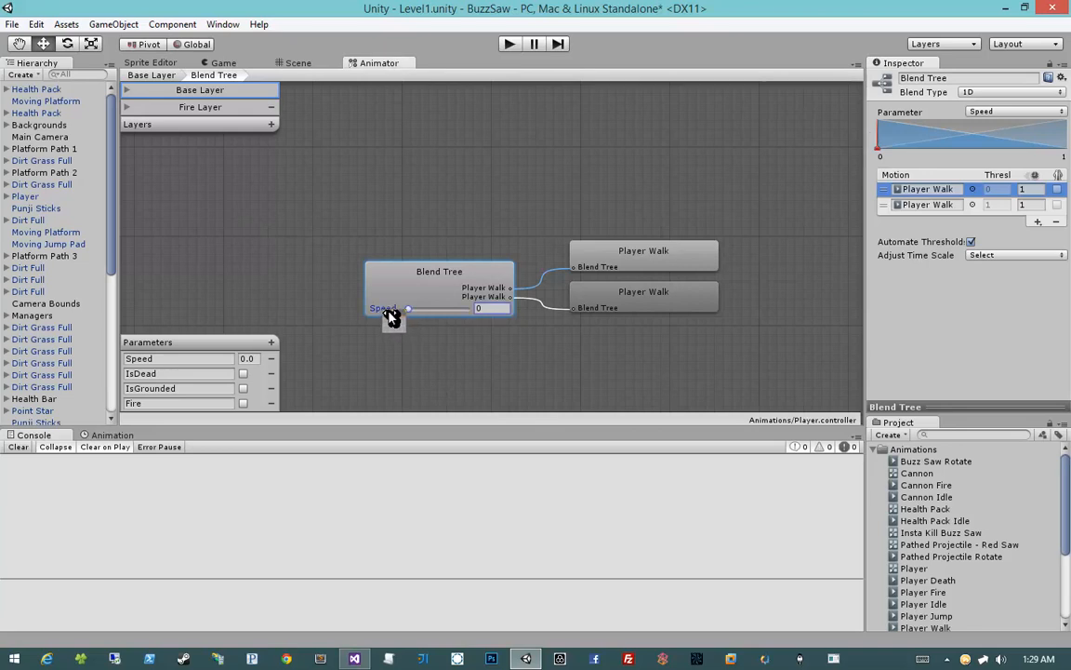
mouse_move(390, 306)
mouse_down()
mouse_move(382, 318)
mouse_move(407, 315)
mouse_move(378, 315)
mouse_up()
click(984, 112)
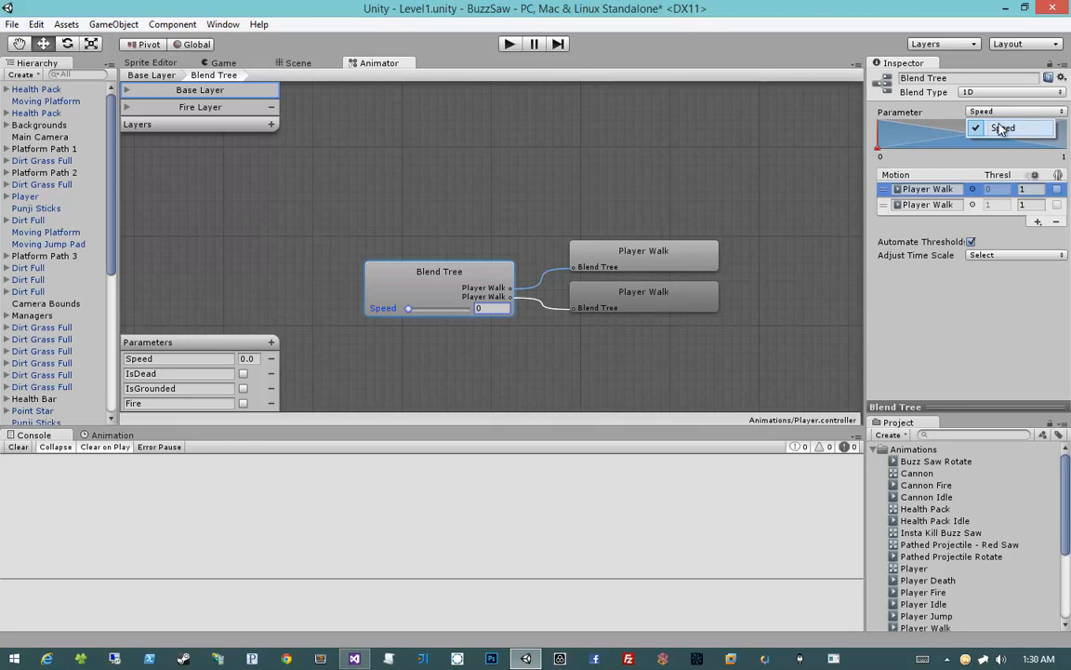
click(1002, 129)
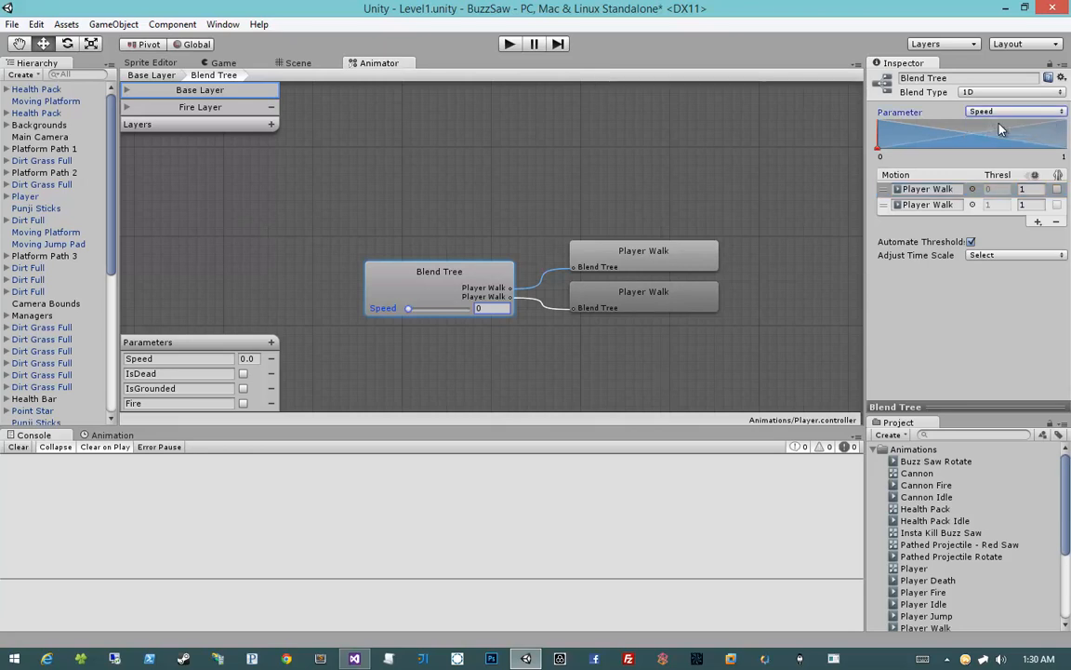
Step: Set the animation speed of the blend tree's second Player Walk motion to 5 and return to the Base Layer
click(881, 206)
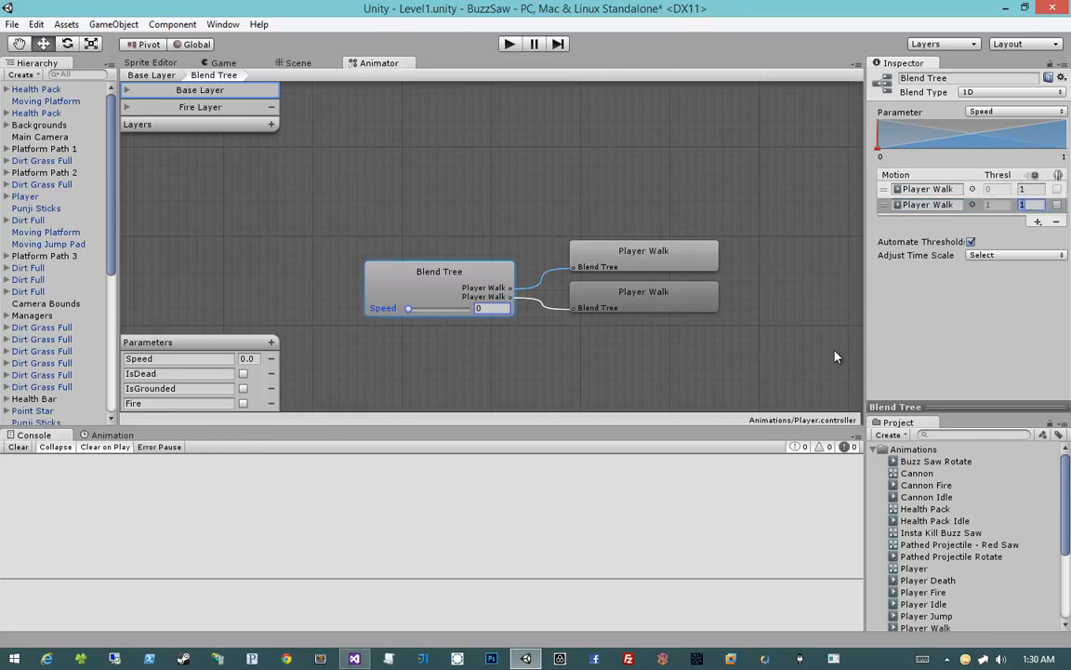
text(5)
mouse_move(409, 312)
mouse_down()
mouse_move(461, 310)
mouse_move(398, 310)
mouse_move(474, 312)
mouse_move(394, 310)
mouse_move(479, 308)
mouse_move(382, 313)
mouse_move(483, 312)
mouse_move(373, 312)
mouse_up()
click(167, 75)
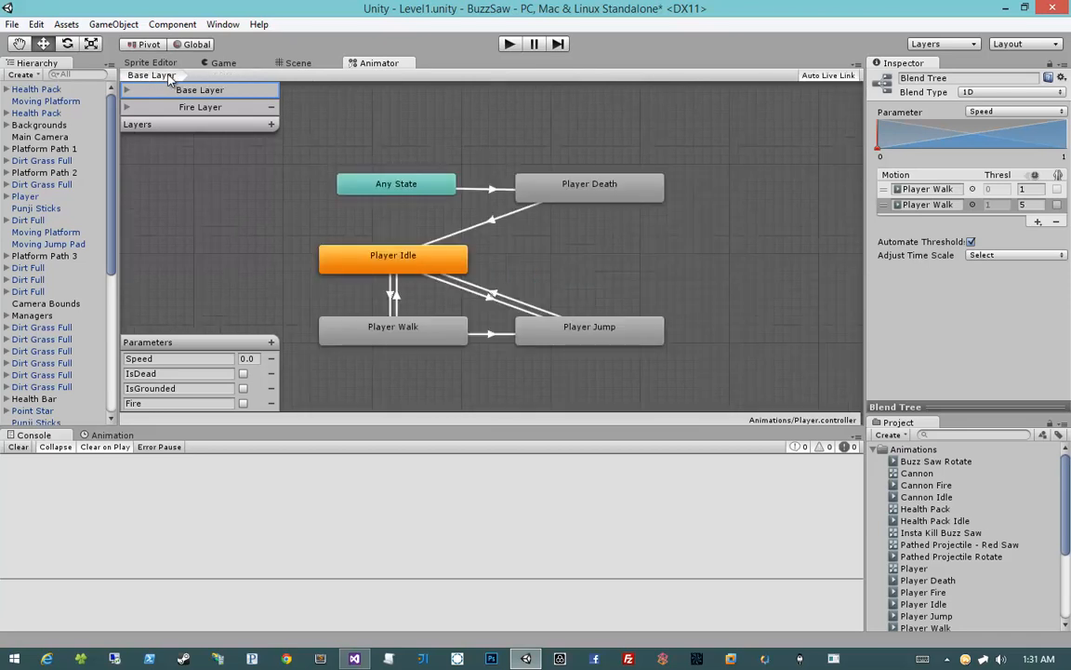
double_click(377, 342)
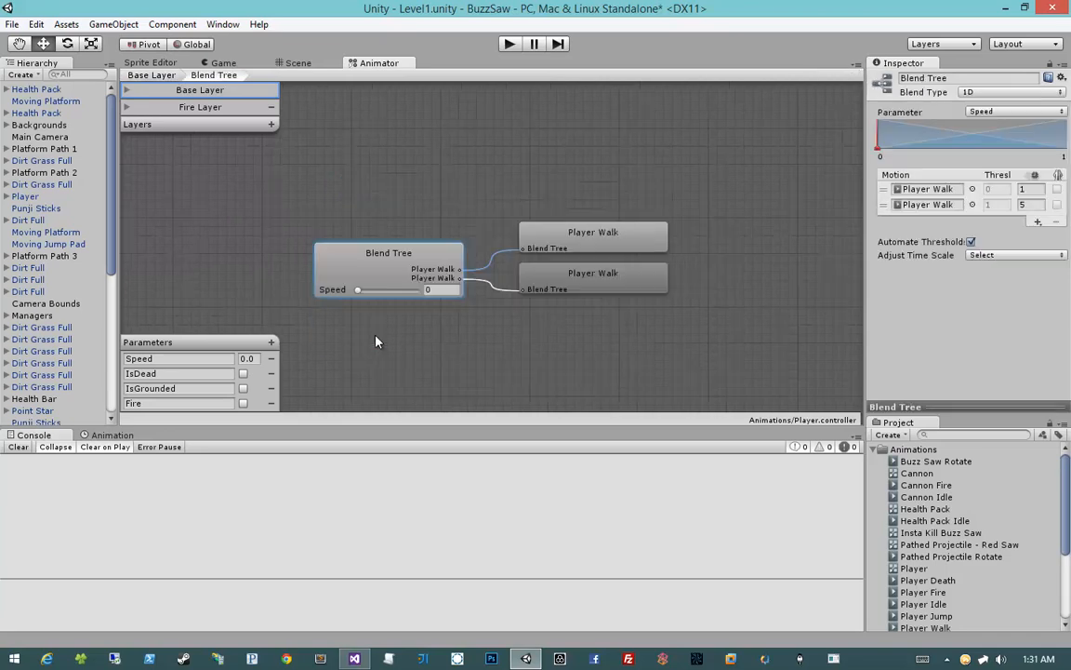
click(151, 75)
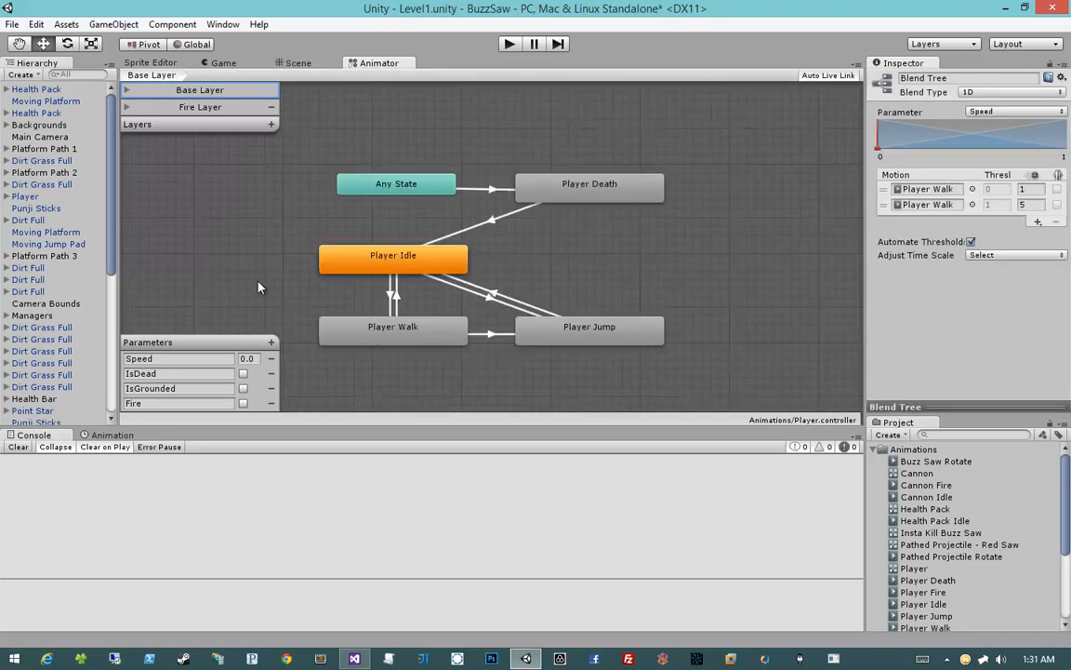
Step: Play the level and move the player both ways with jumps between the blocks to check the blended walk animation
click(510, 44)
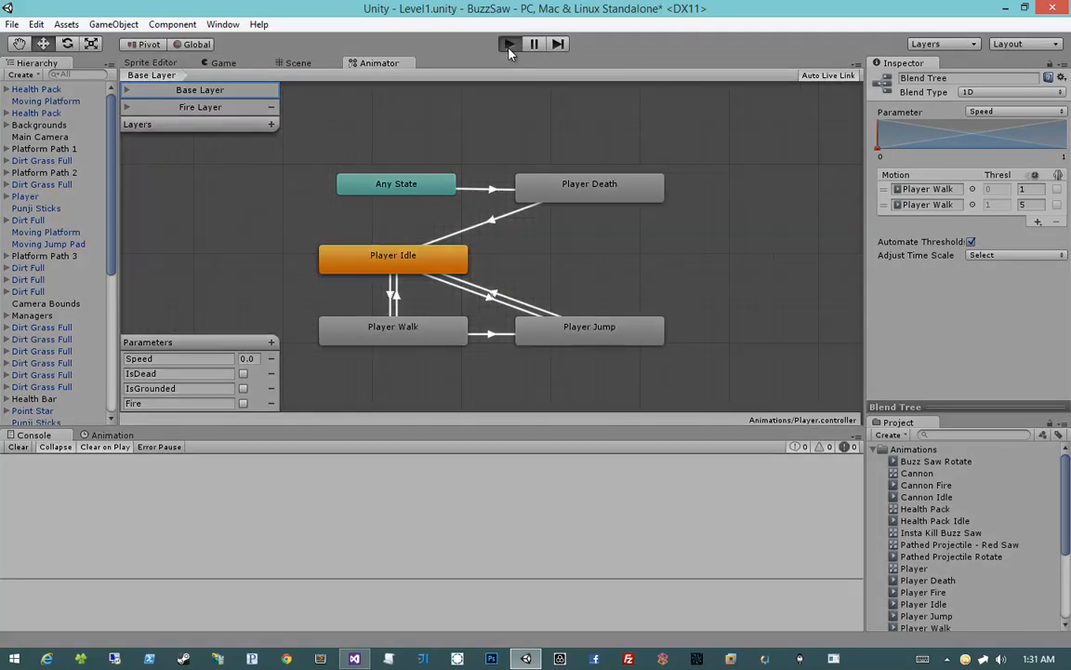
key(d)
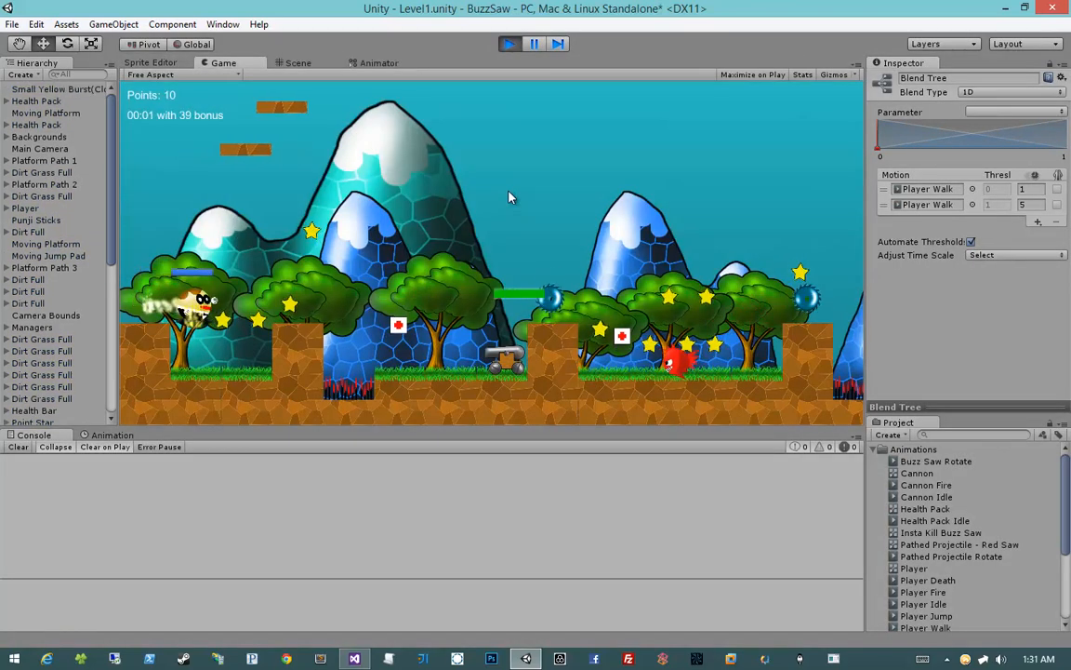
key(a)
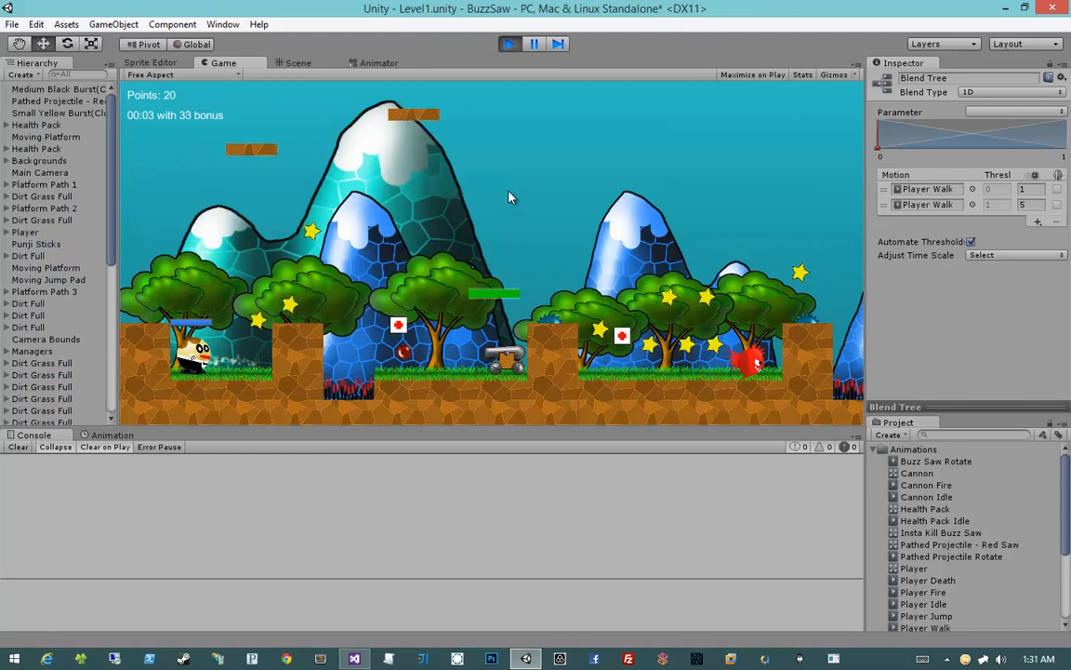
key(d)
key(space)
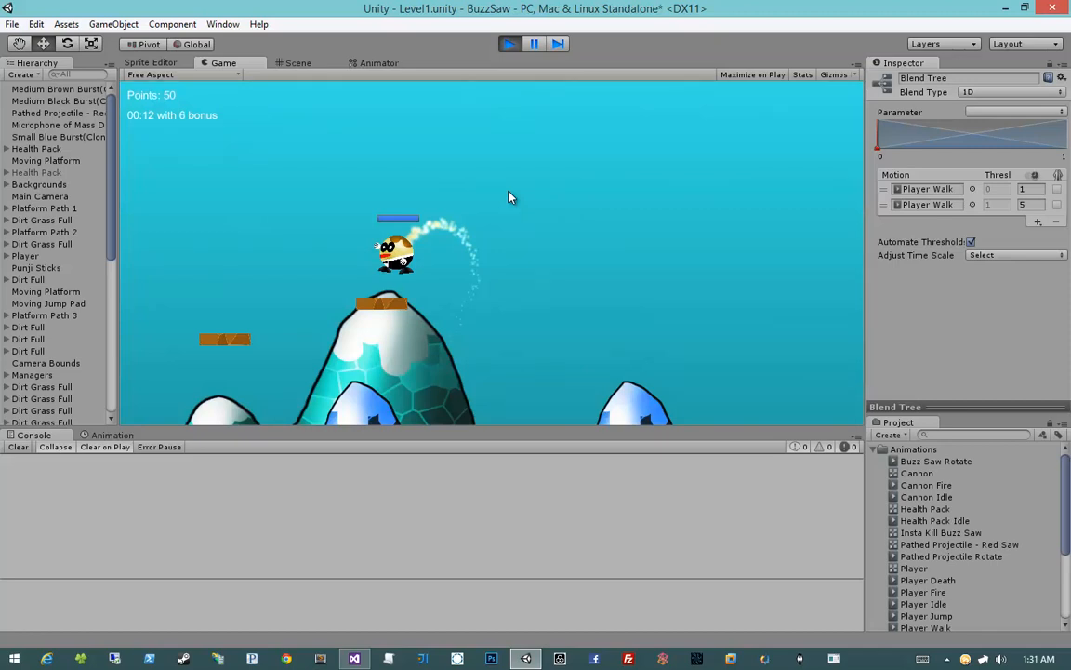
key(d)
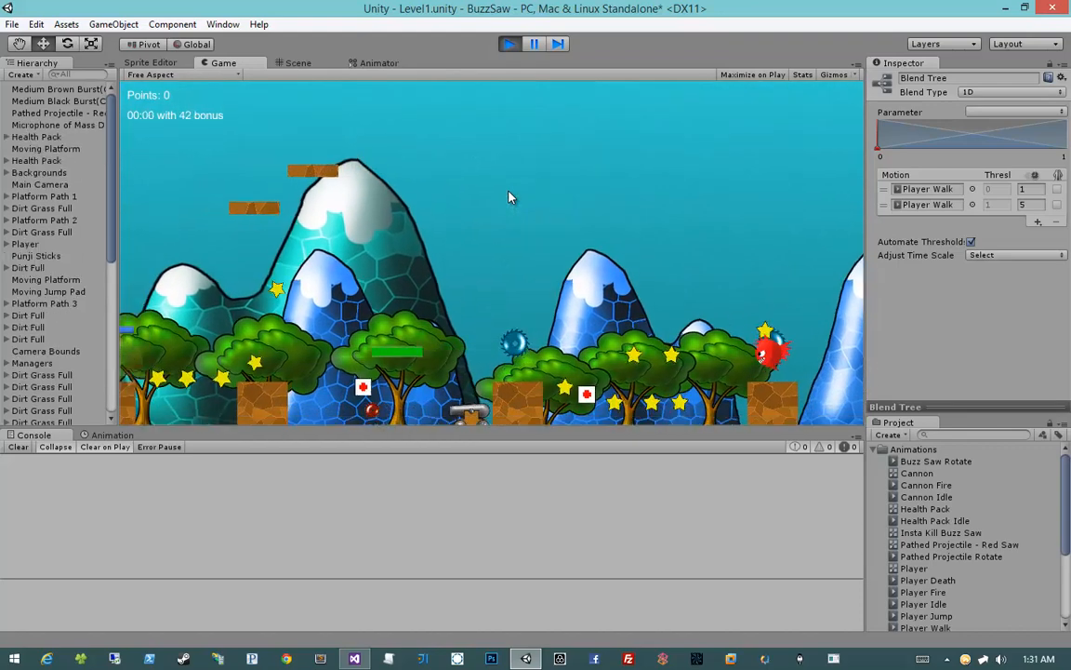
key(d)
key(space)
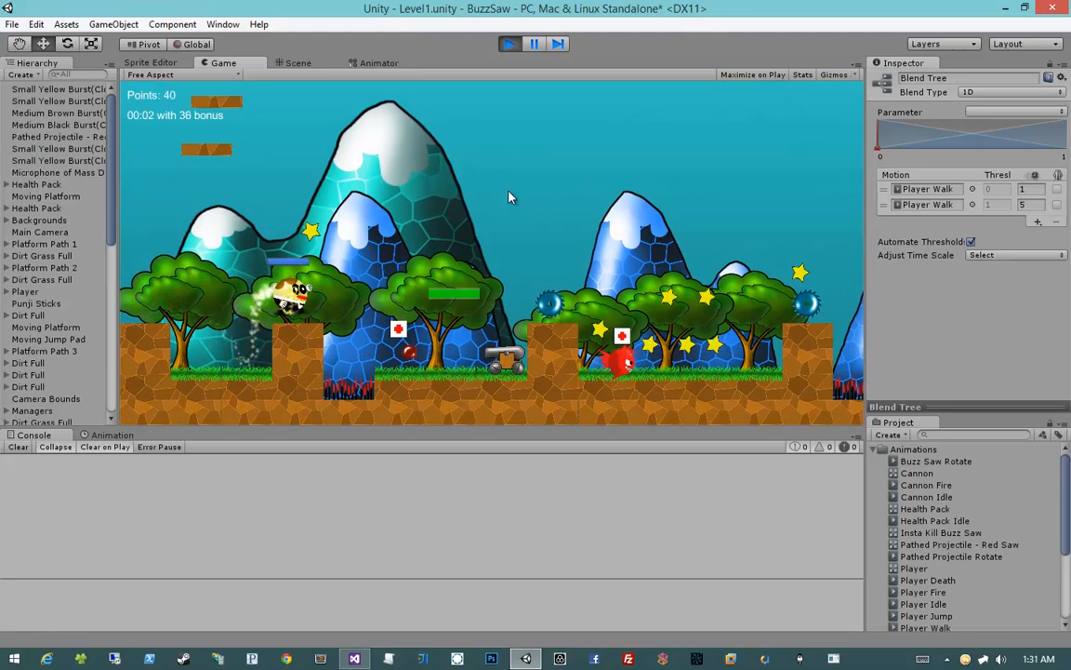
key(space)
key(d)
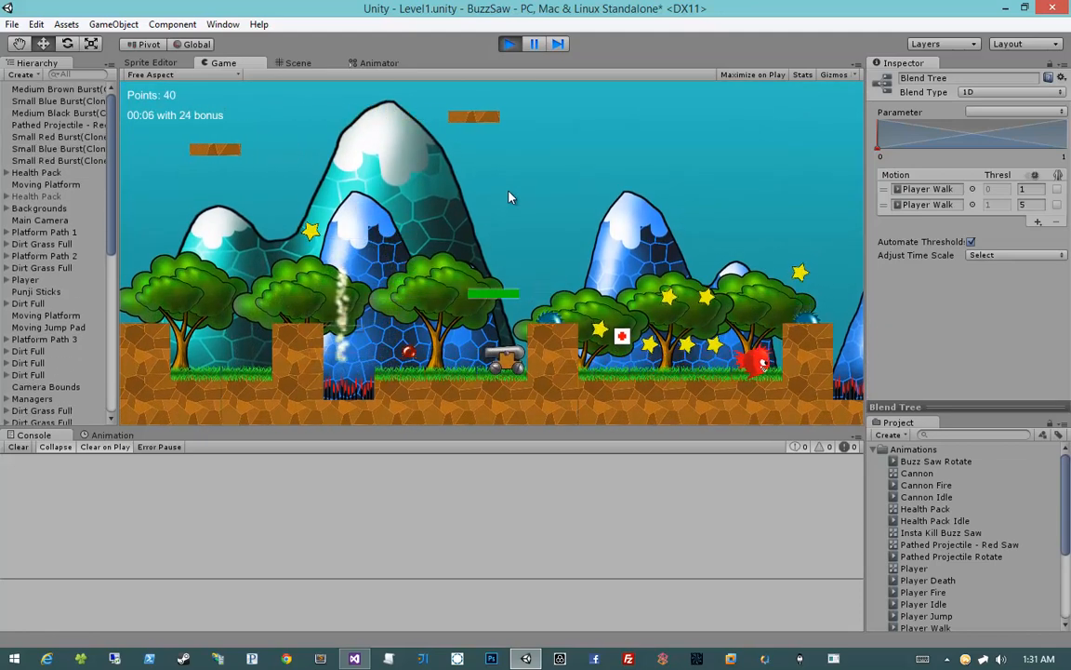
key(d)
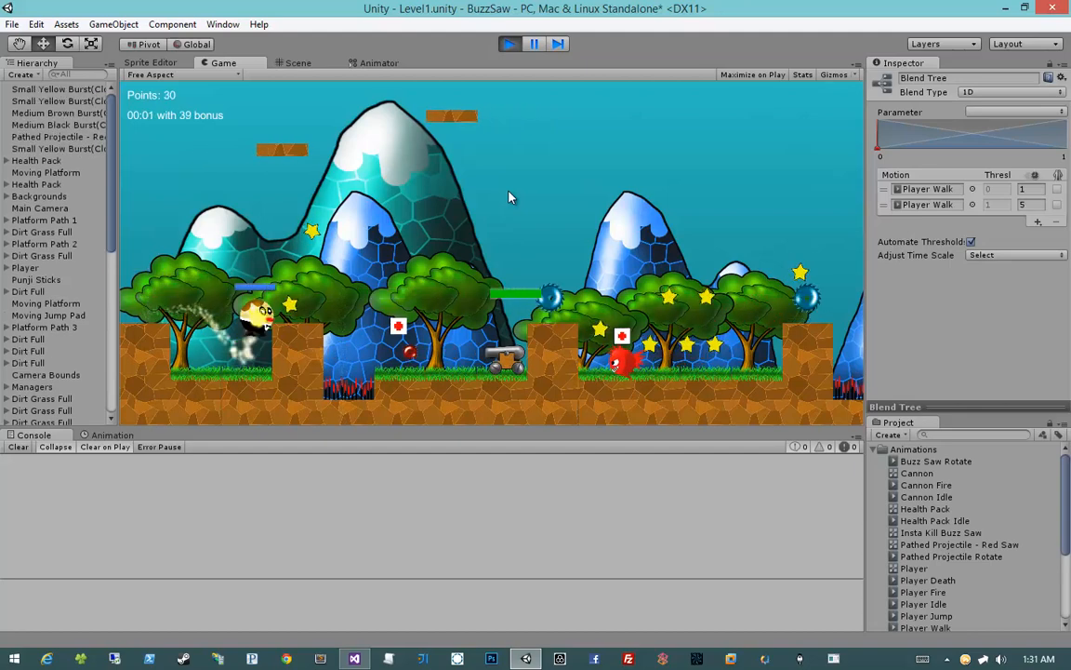
key(space)
key(space)
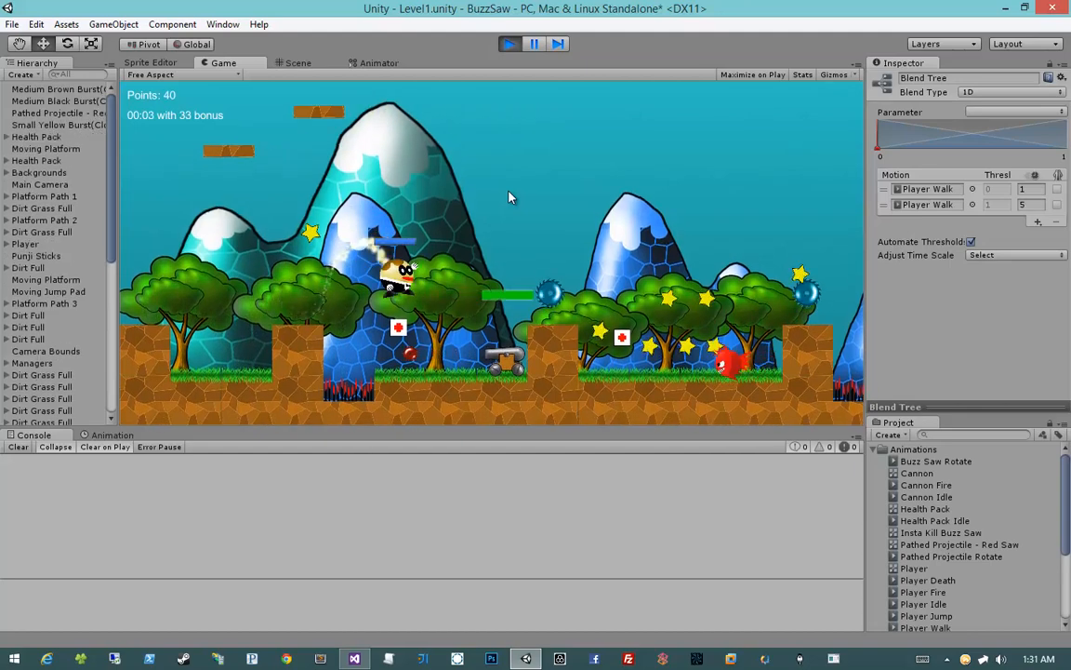
key(a)
key(d)
Step: Fire repeatedly at the cannon in the running level while moving and jumping the player to check the firing animation
click(509, 197)
click(509, 197)
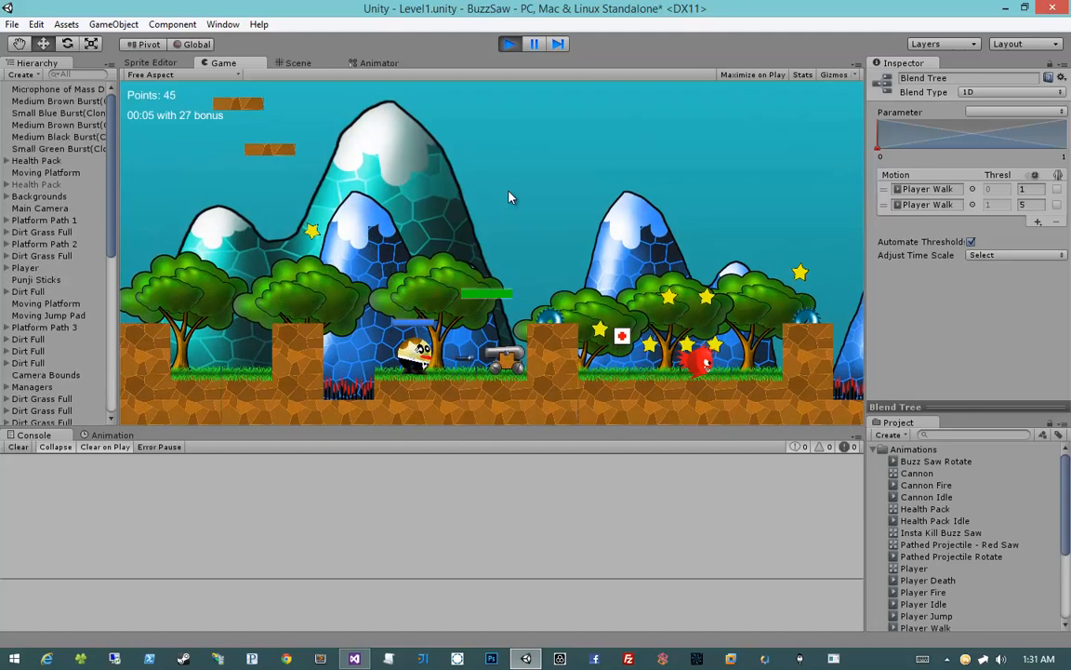
click(509, 197)
click(508, 198)
click(509, 197)
key(d)
key(space)
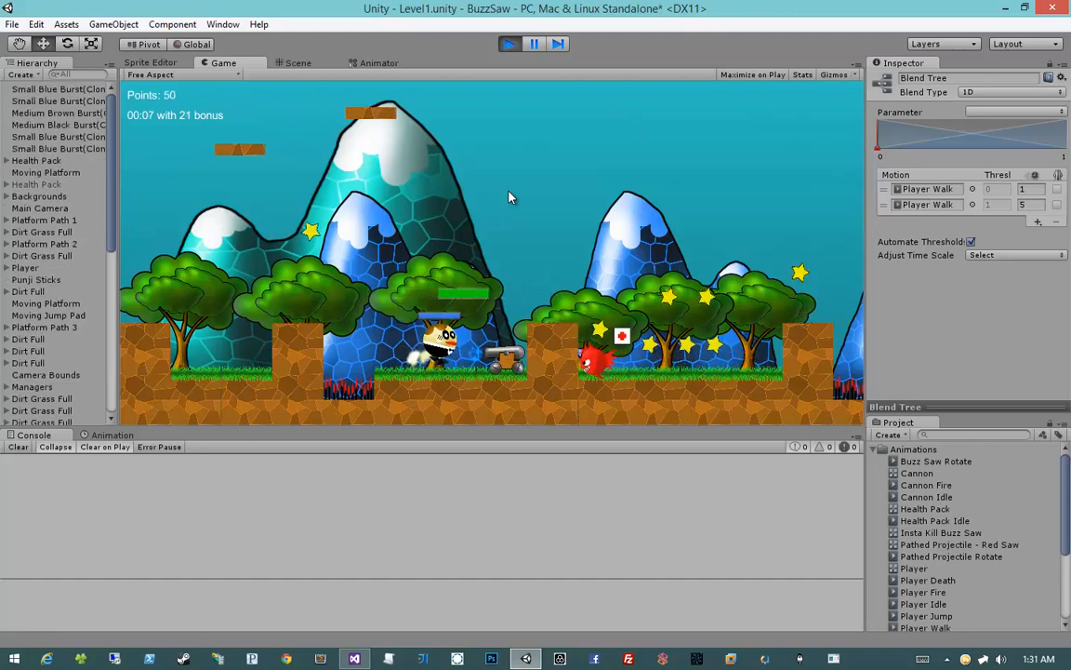
key(a)
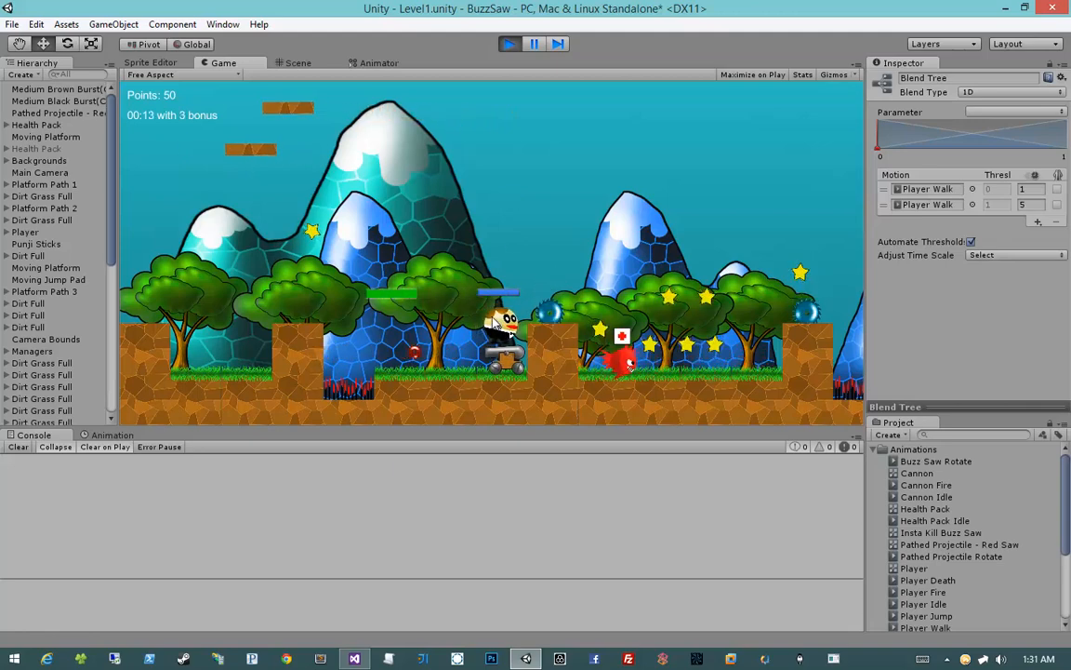
Step: Walk the player back and forth in front of the cannon while firing to check the walk and fire animations together, and stop playing
key(a)
key(d)
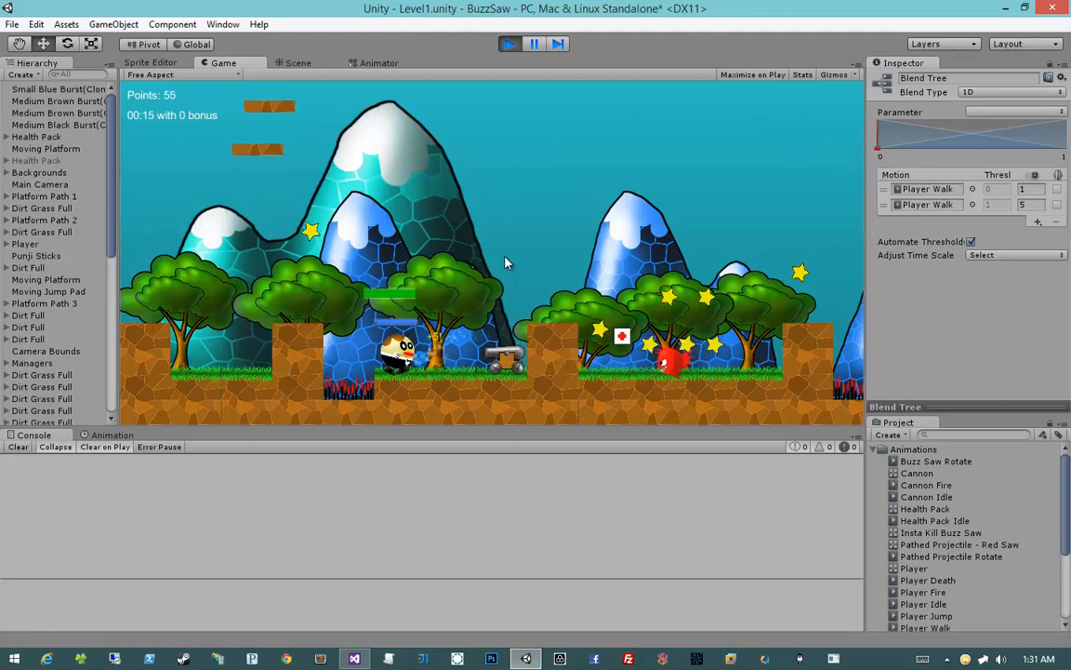
key(a)
key(d)
key(d)
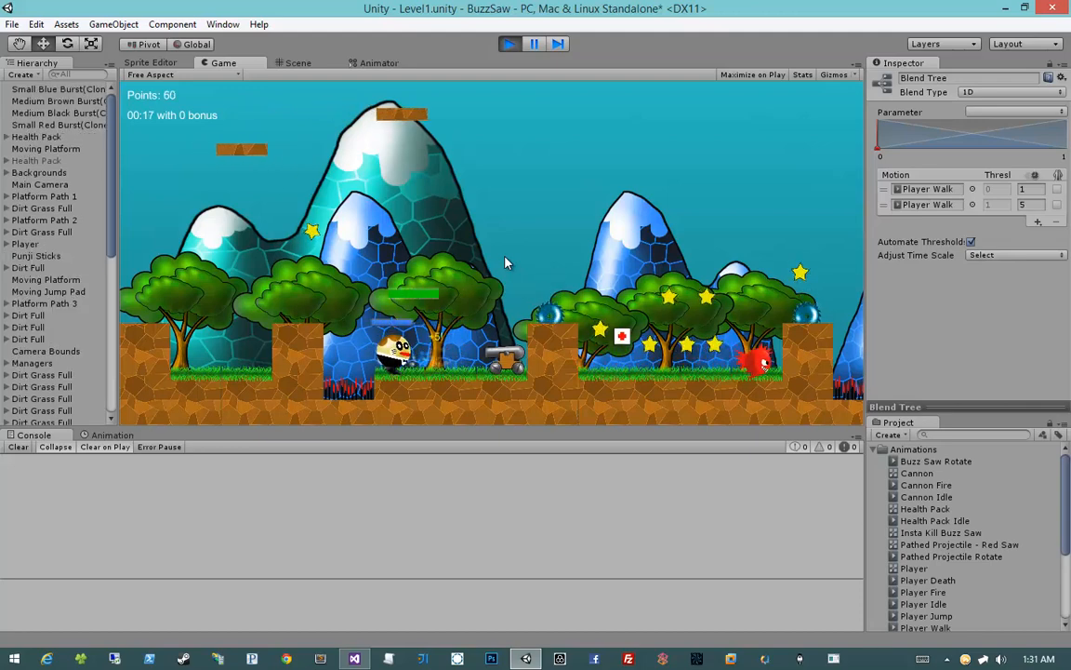
key(a)
key(d)
click(505, 257)
click(505, 257)
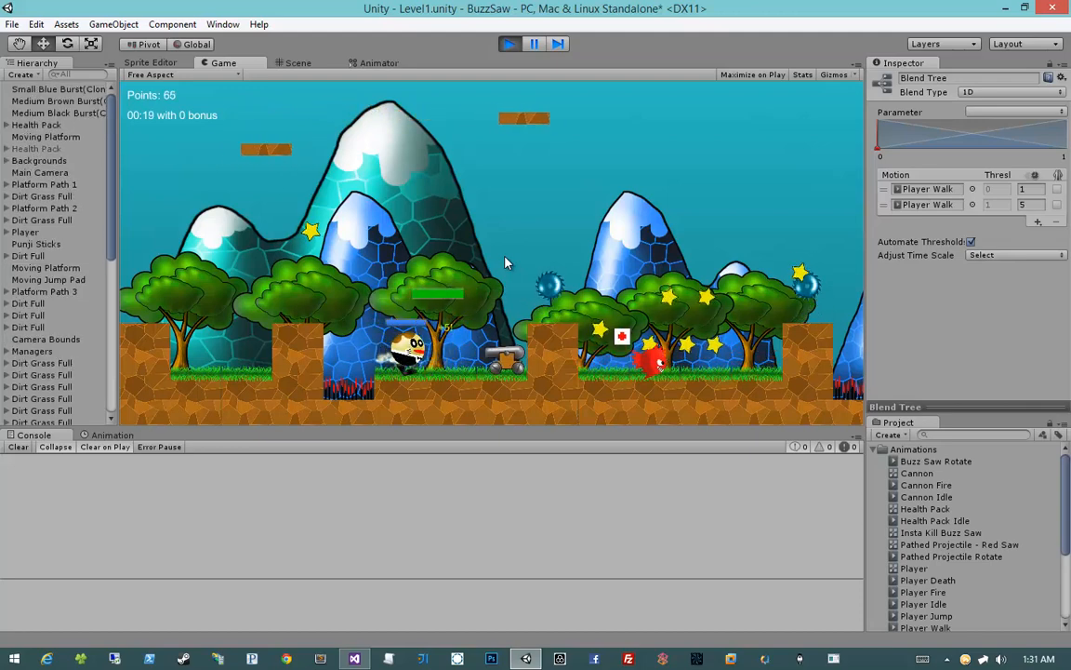
key(d)
key(a)
click(505, 256)
key(d)
click(505, 257)
key(d)
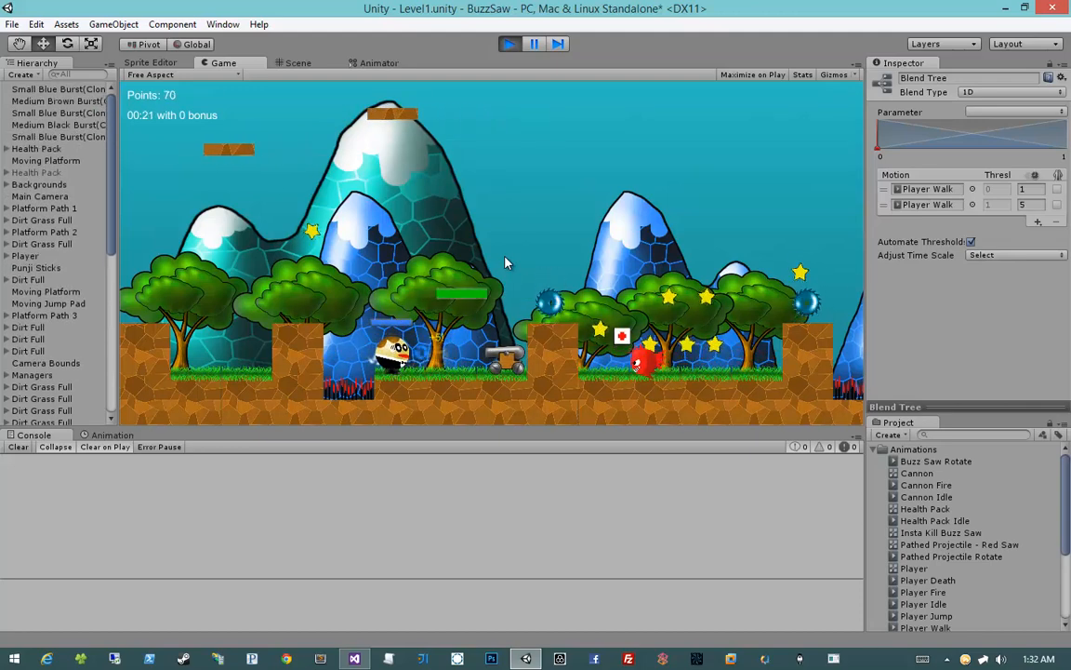
key(a)
key(d)
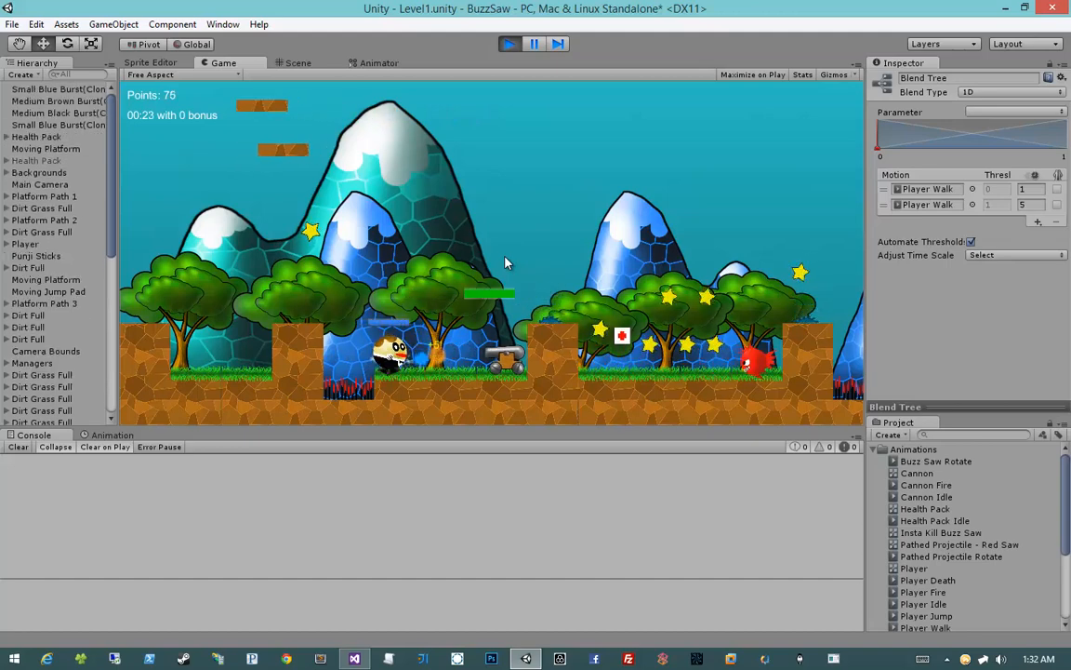
key(d)
click(505, 257)
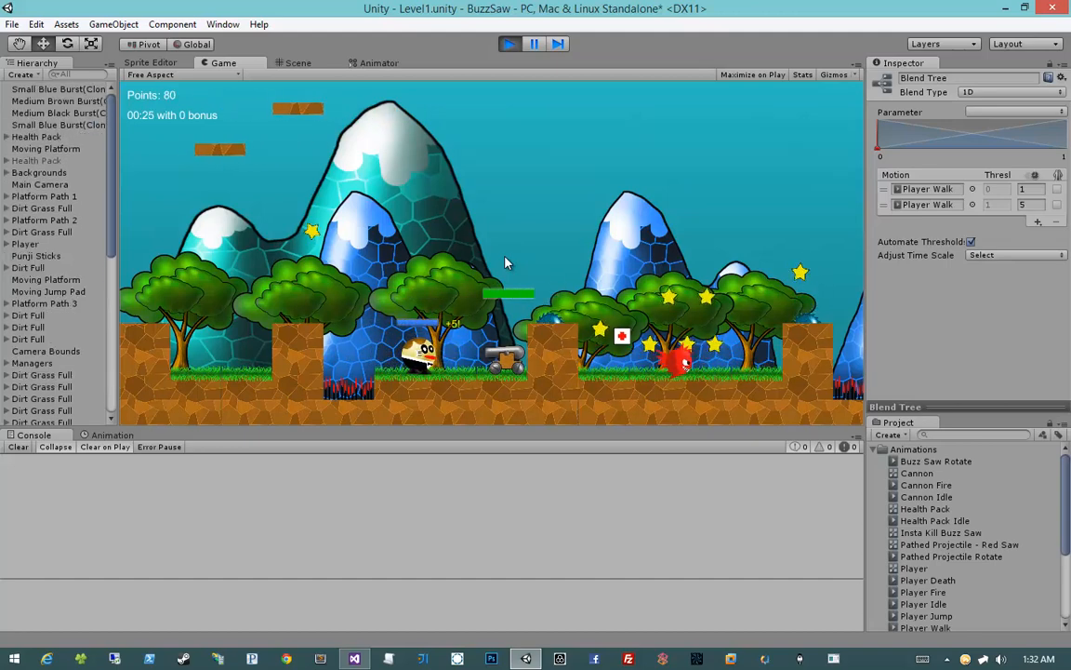
click(517, 43)
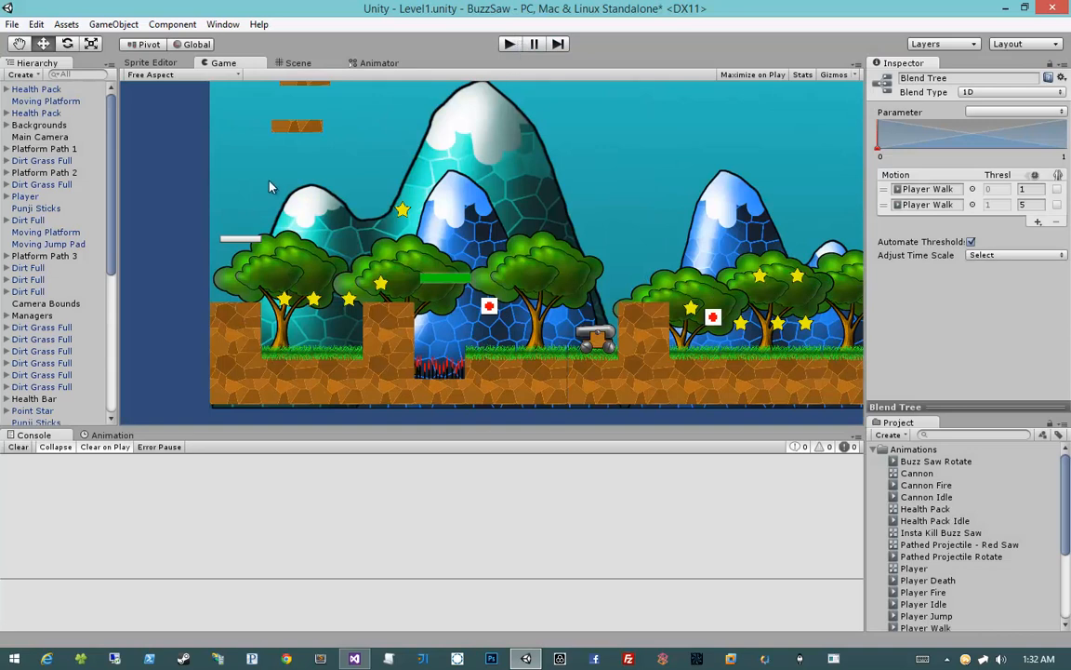
Step: Collapse the Animations folder and open the Level2 scene from the Scenes folder
click(883, 450)
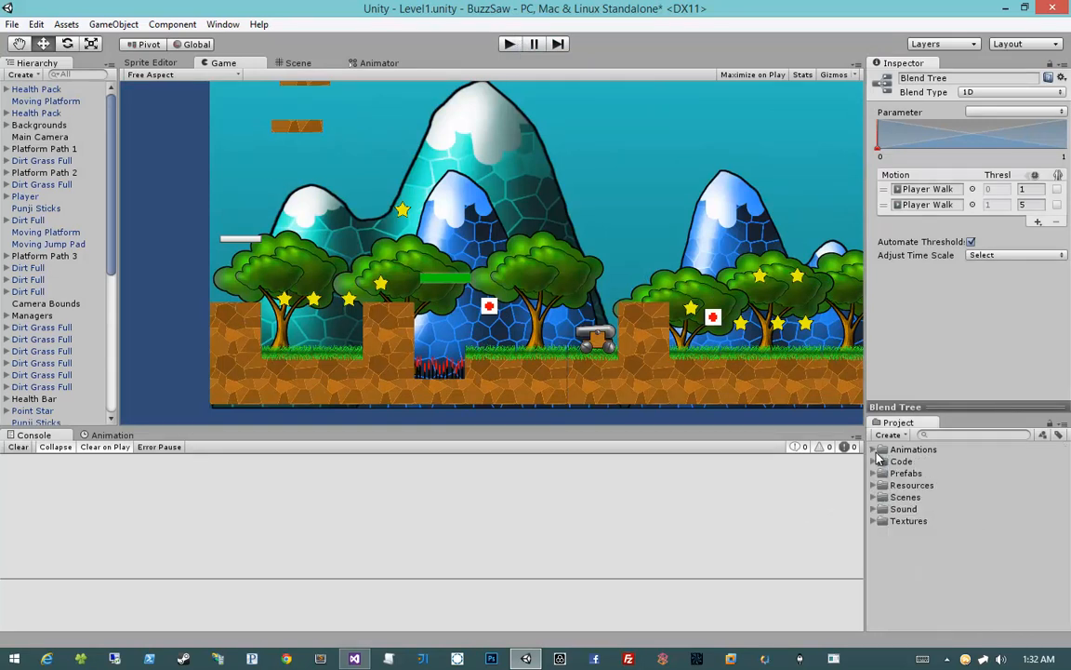
click(874, 497)
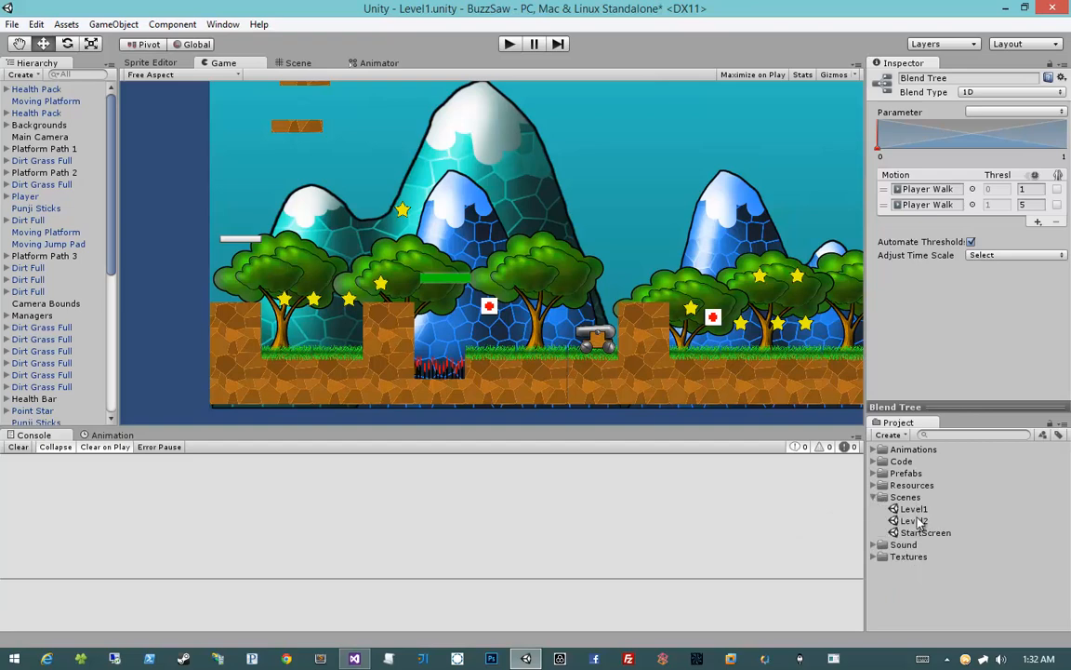
double_click(914, 521)
click(510, 362)
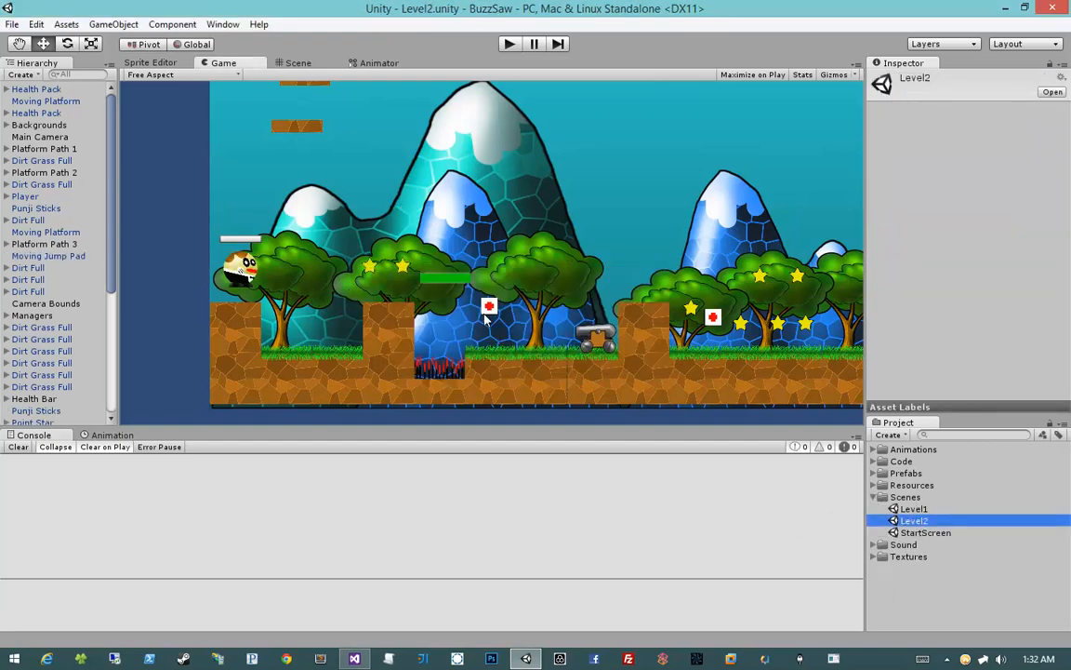
Step: Play Level2 and move the player with jumps over the blocks and past the cannon to check the animations
click(510, 44)
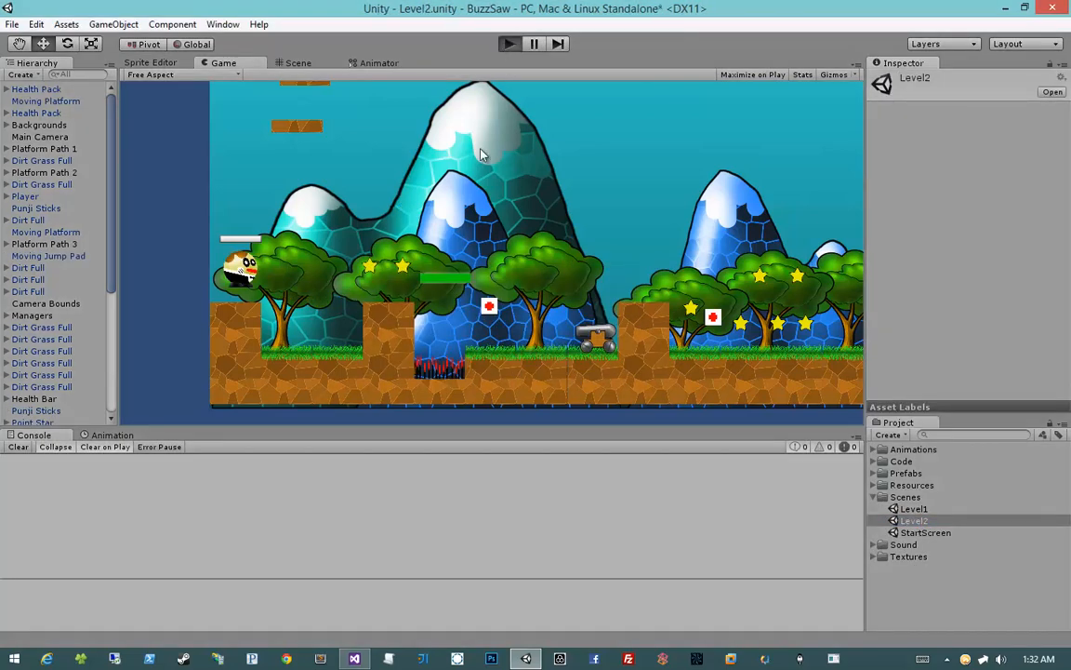
key(d)
key(a)
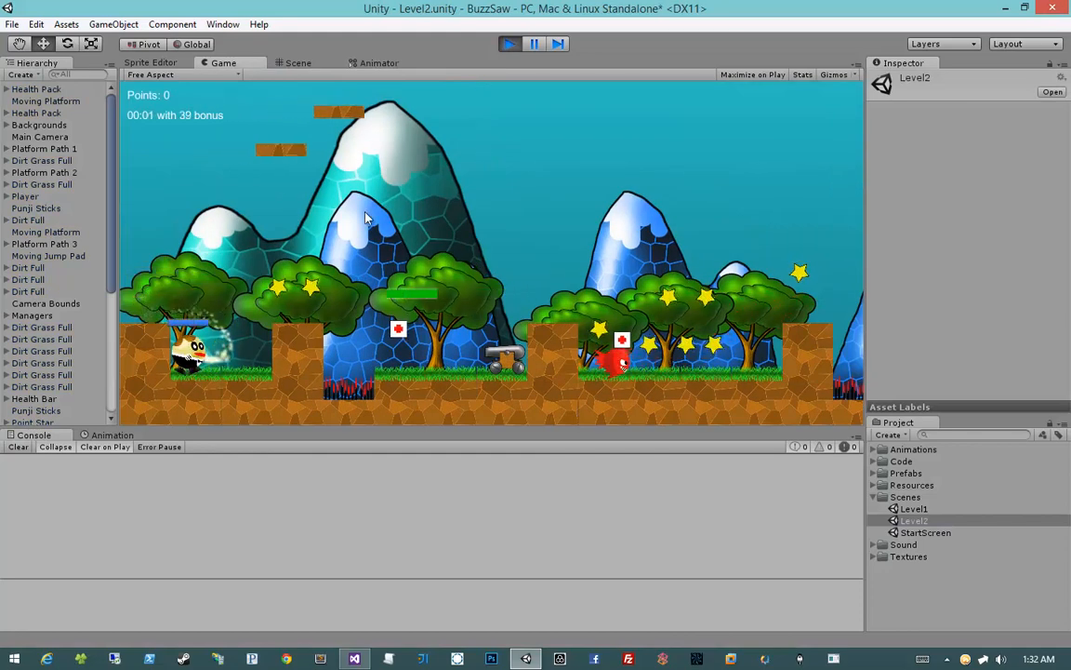
key(d)
key(space)
key(d)
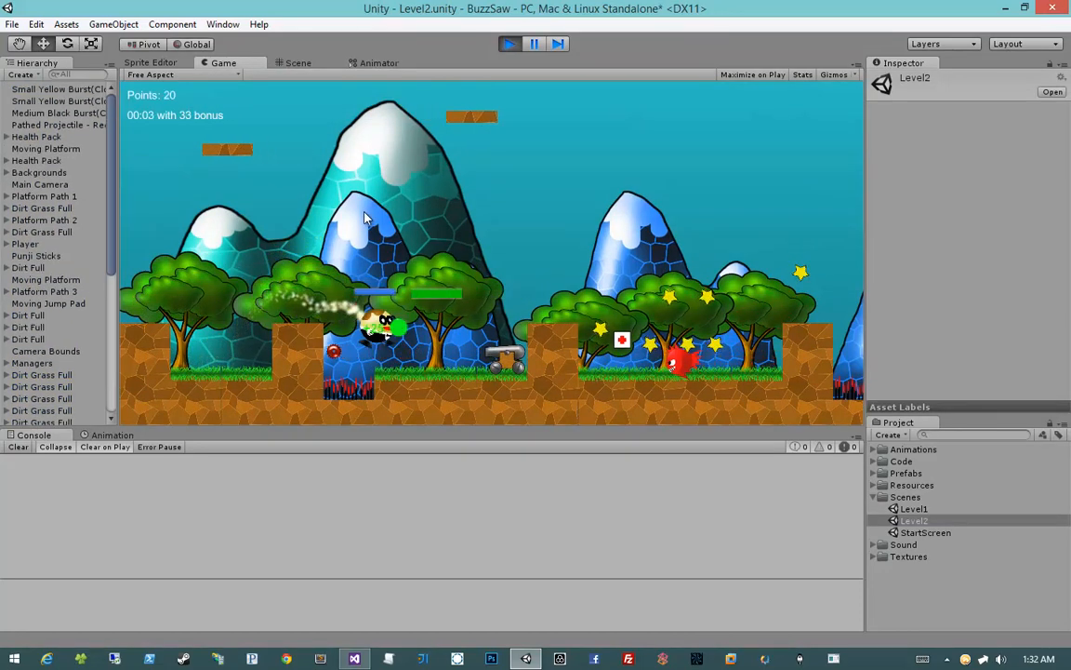
key(d)
key(space)
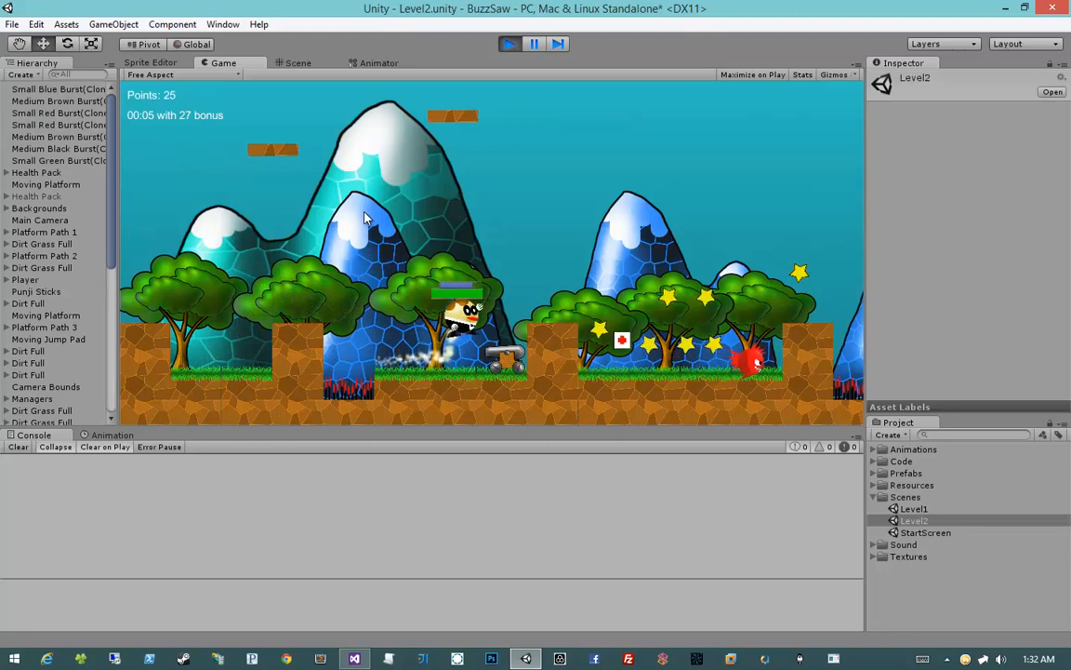
key(d)
key(space)
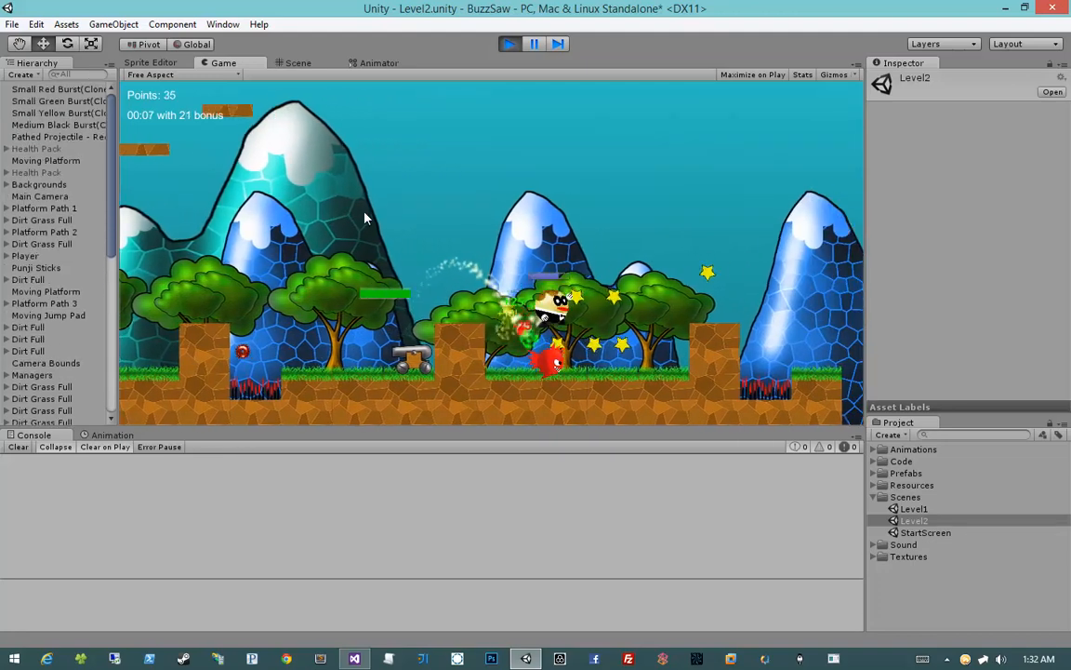
Step: Fire at the red enemy, walk and jump the player back onto the block beside the cannon, and stop playing
click(364, 219)
key(d)
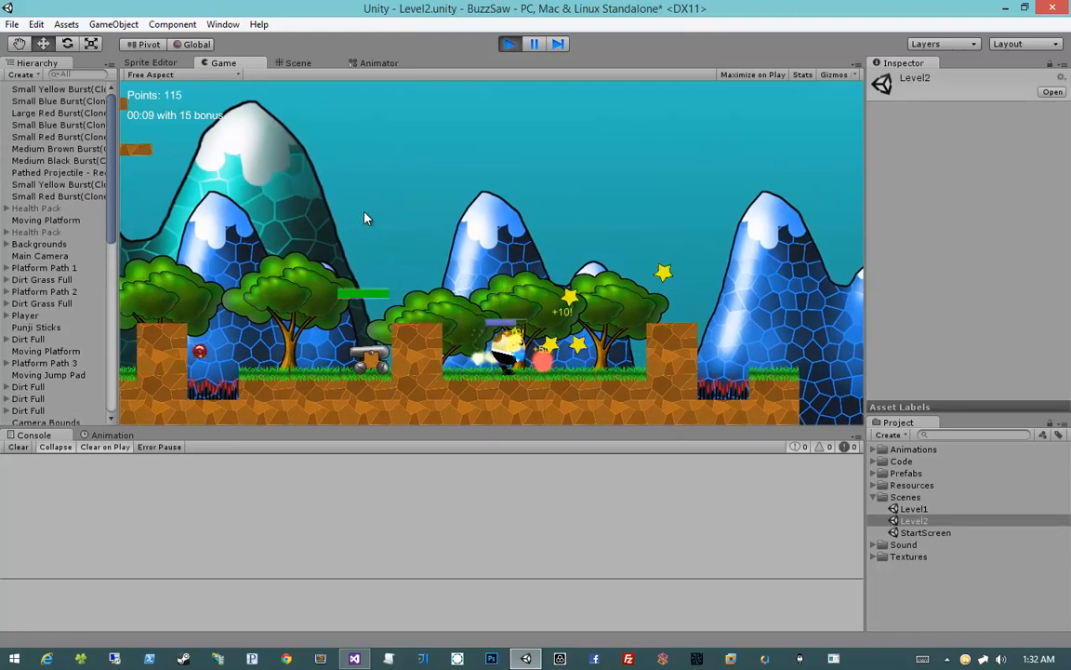
key(a)
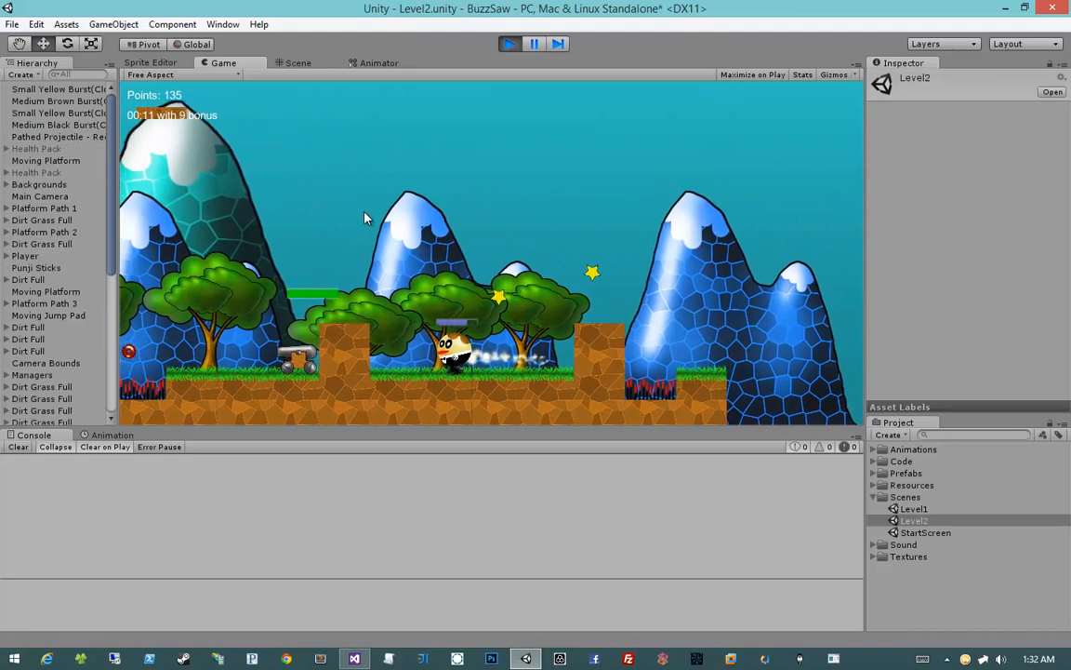
key(space)
key(d)
key(space)
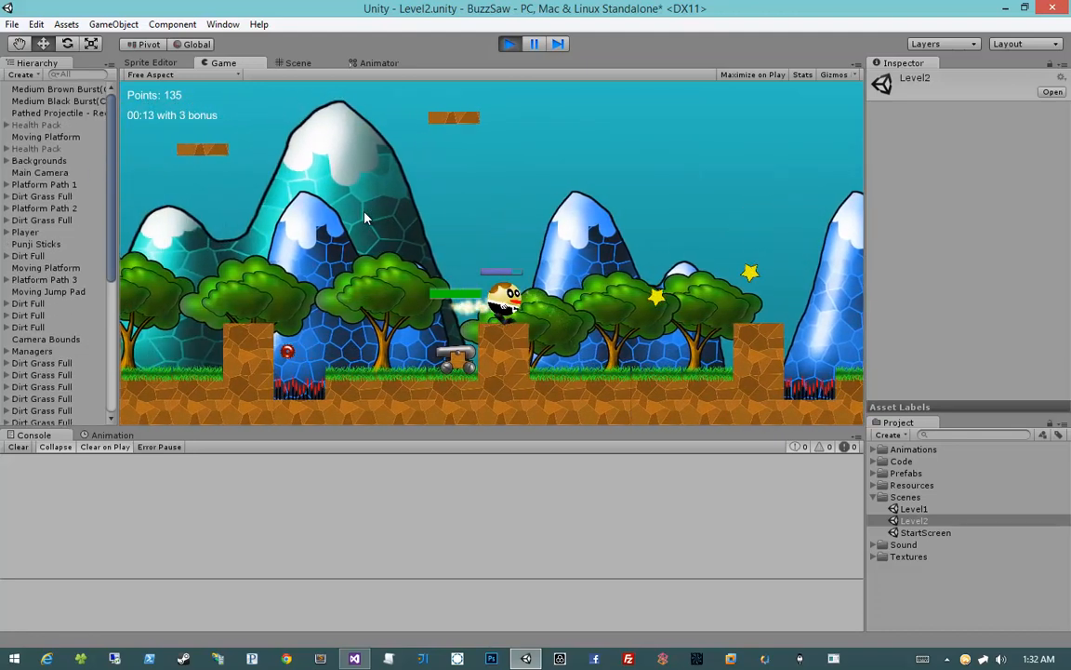
click(509, 44)
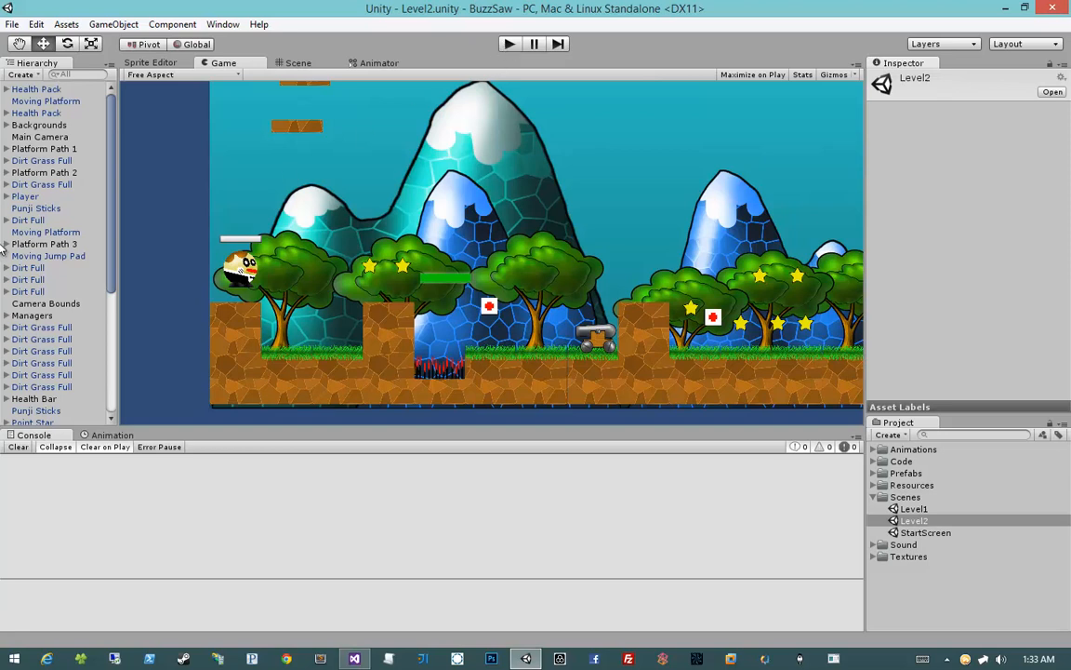
Step: Select the Player in the scene and show its Player Idle clip's keyframes with the playhead at frame 0
click(298, 63)
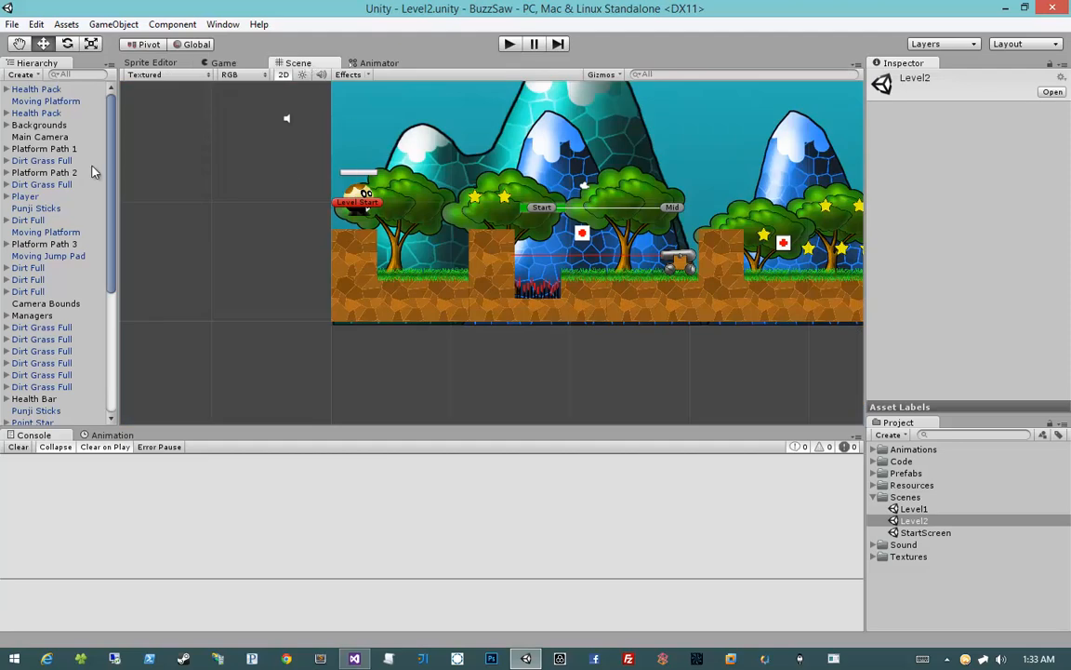
click(354, 192)
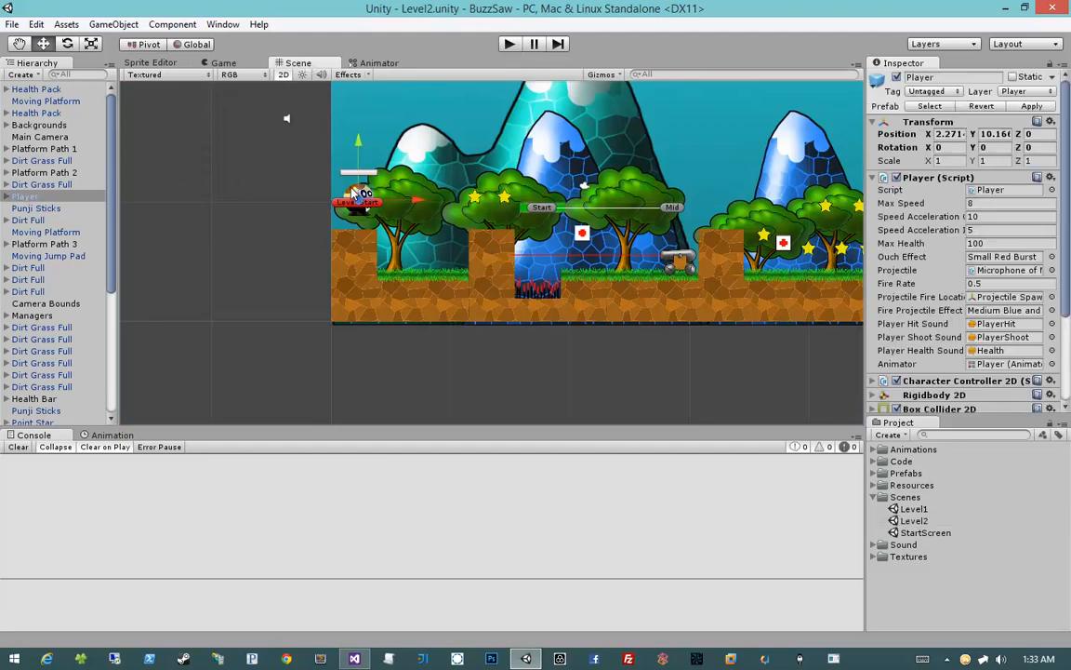
click(111, 434)
mouse_move(212, 457)
mouse_down()
mouse_move(560, 455)
mouse_move(215, 456)
mouse_up()
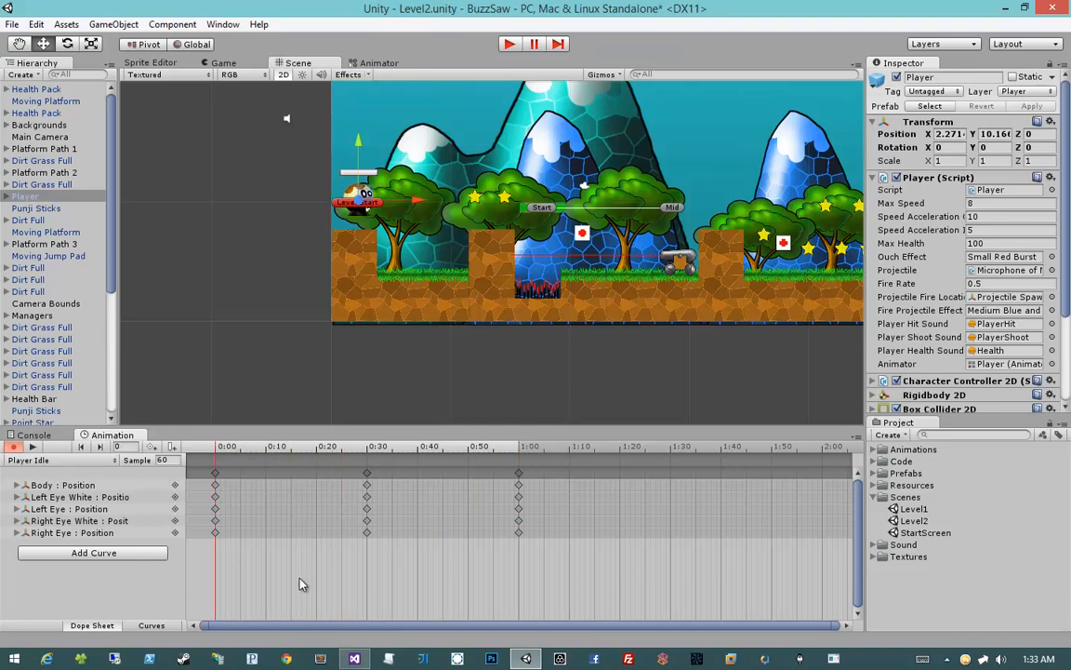